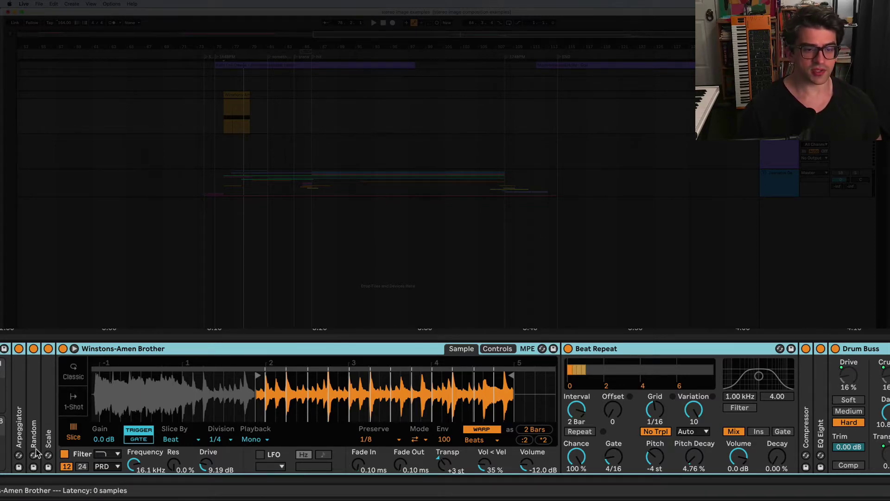
# Turn off the autoglitcher effect rack near the end of the Amen-break device chain
pyautogui.hscroll(5, 76, 447)
pyautogui.hscroll(-5, 76, 446)
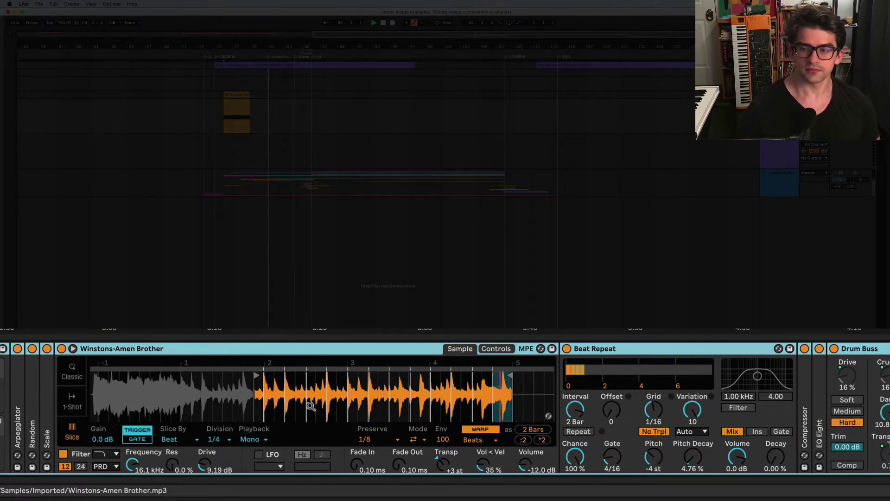
pyautogui.hscroll(10, 830, 403)
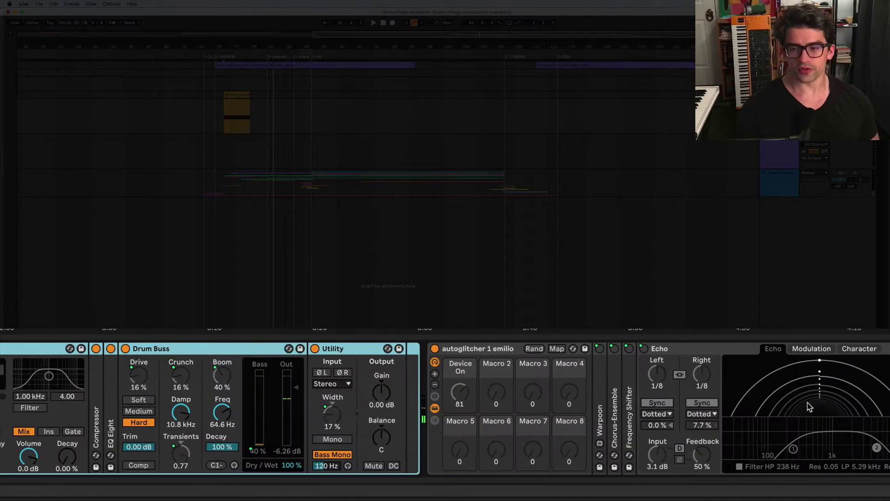
pyautogui.click(492, 353)
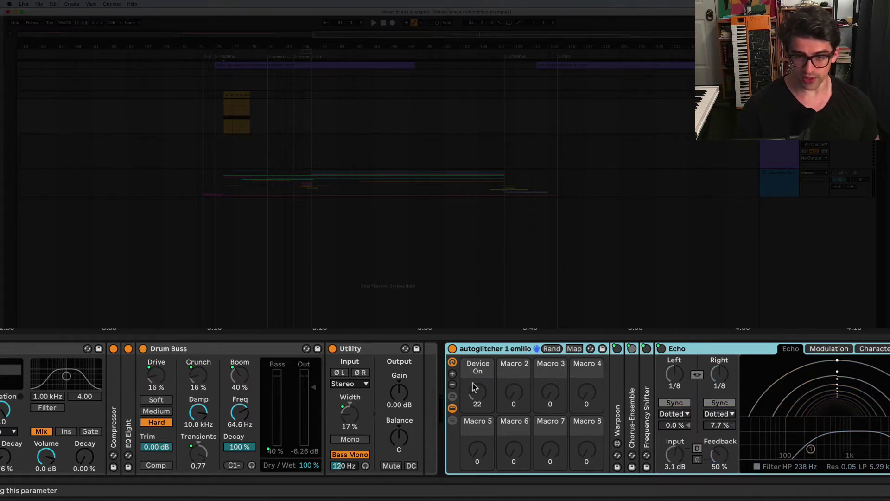
pyautogui.click(452, 349)
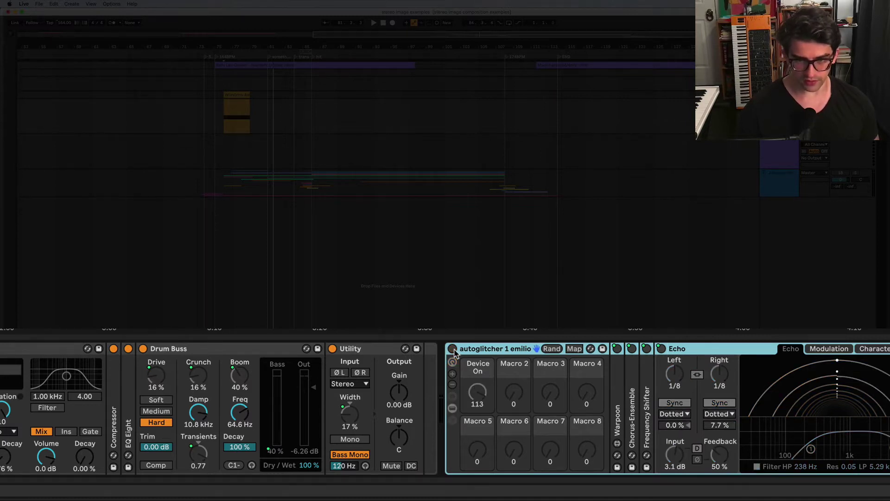
# Play the set to audition the device chain, then select the whole instrument rack
pyautogui.press('space')
pyautogui.hscroll(-15, 187, 436)
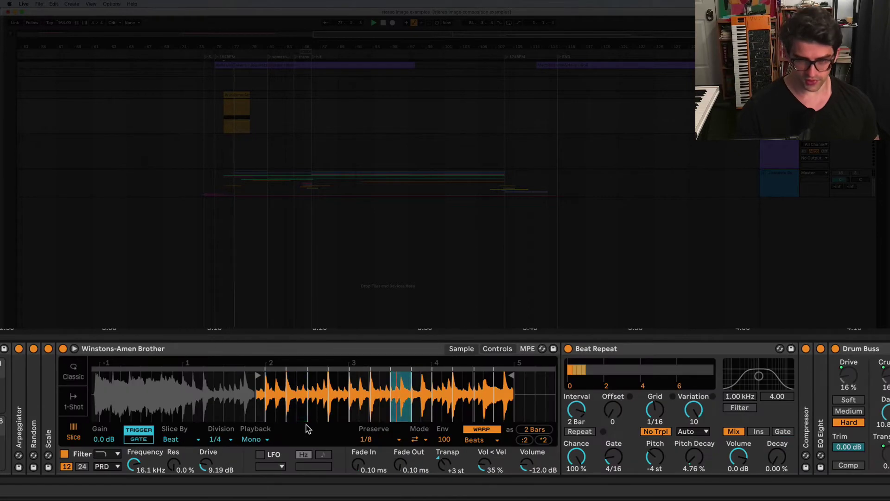
pyautogui.hscroll(5, 422, 468)
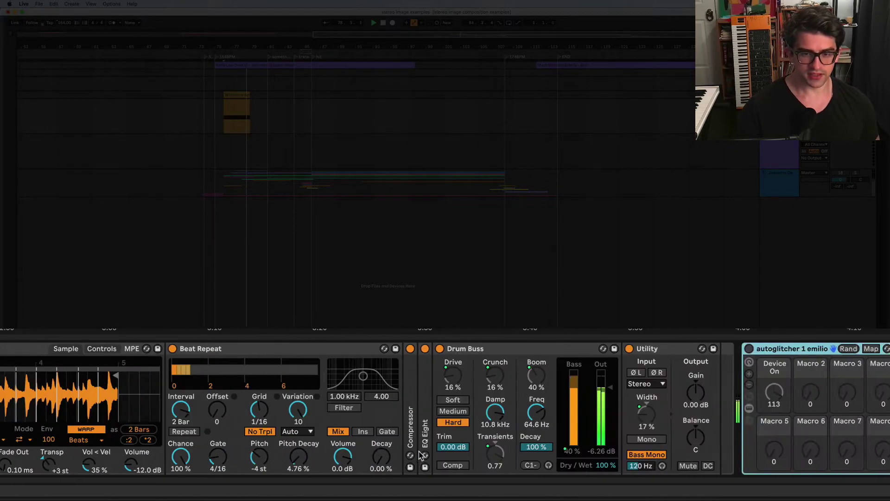
pyautogui.hscroll(4, 422, 454)
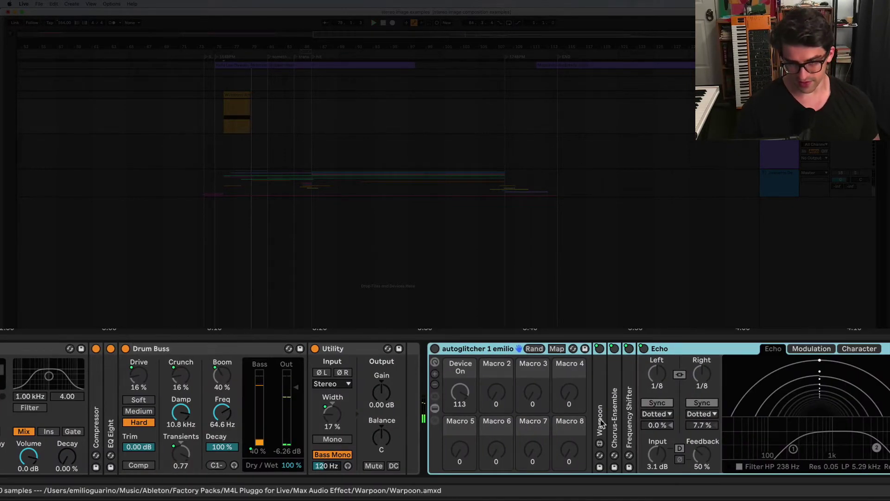
pyautogui.hscroll(-9, 601, 423)
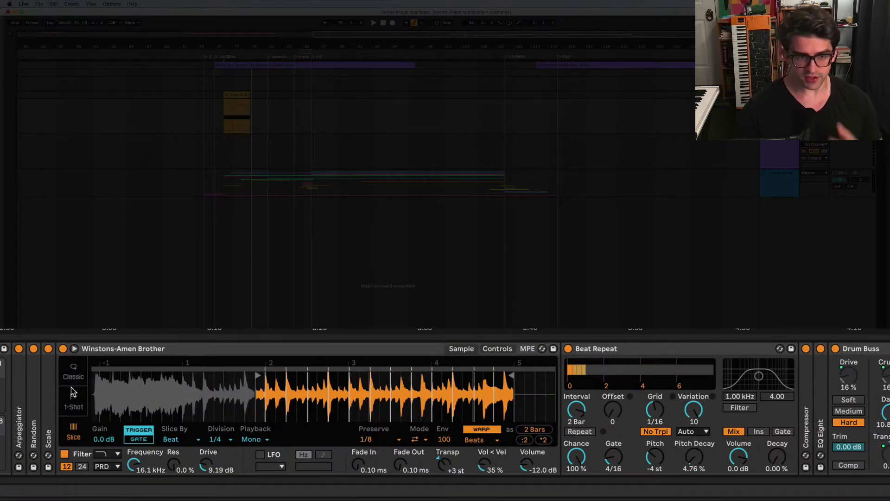
pyautogui.click(422, 474)
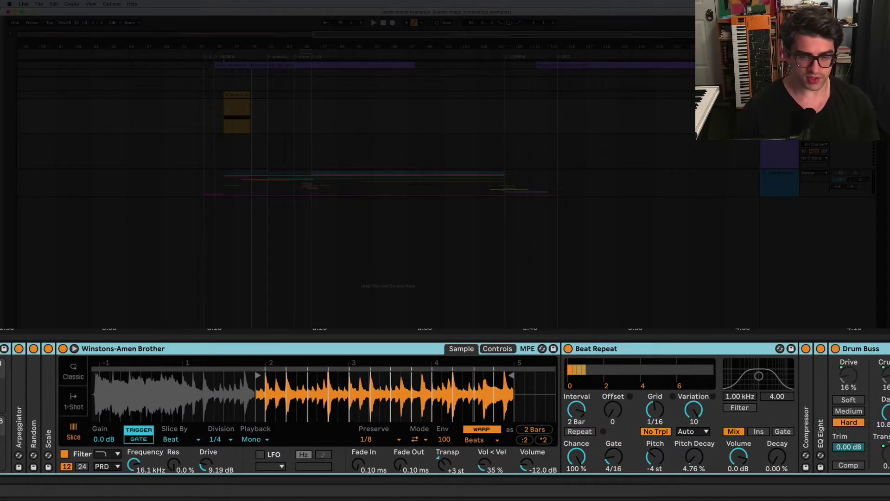
pyautogui.hscroll(3, 344, 433)
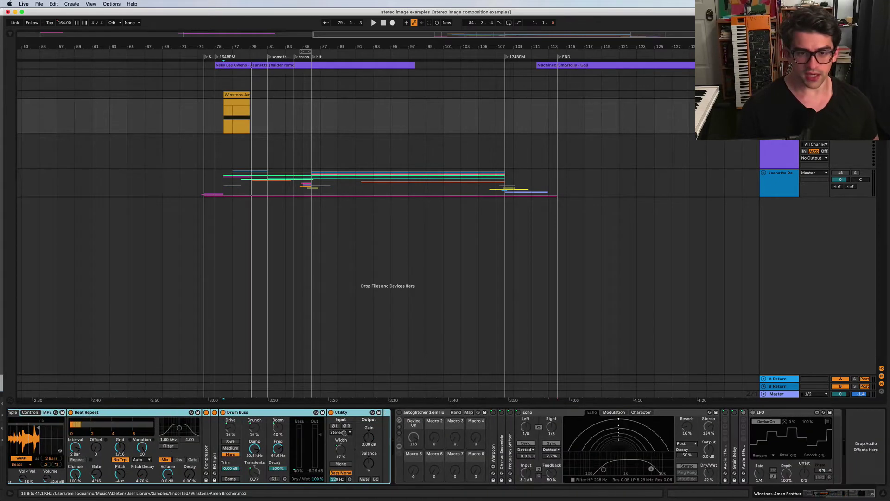
# Move the Winstons-Amen Brother clip later so it starts near bar 63
pyautogui.click(429, 413)
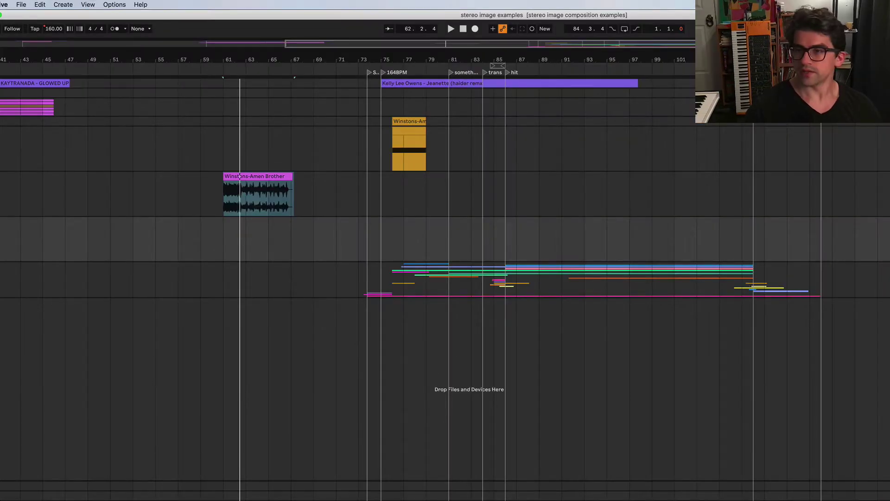
pyautogui.press('Up')
pyautogui.moveTo(261, 175); pyautogui.dragTo(271, 177)
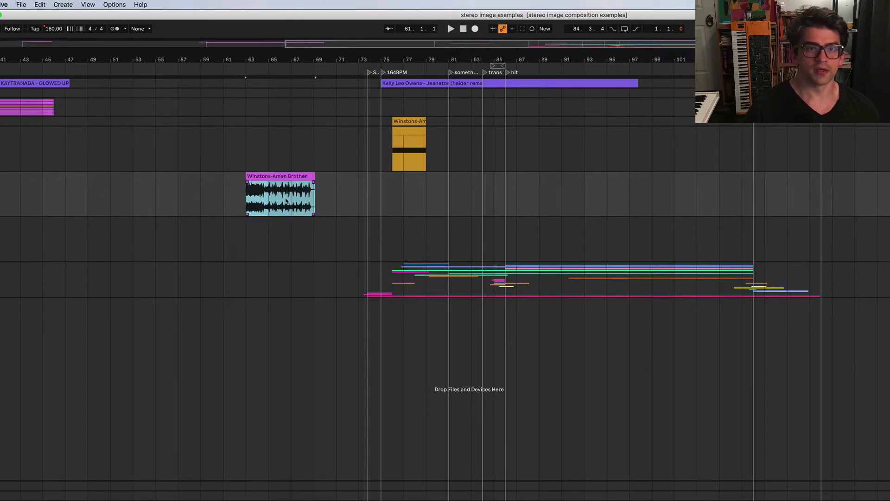
pyautogui.press('Down')
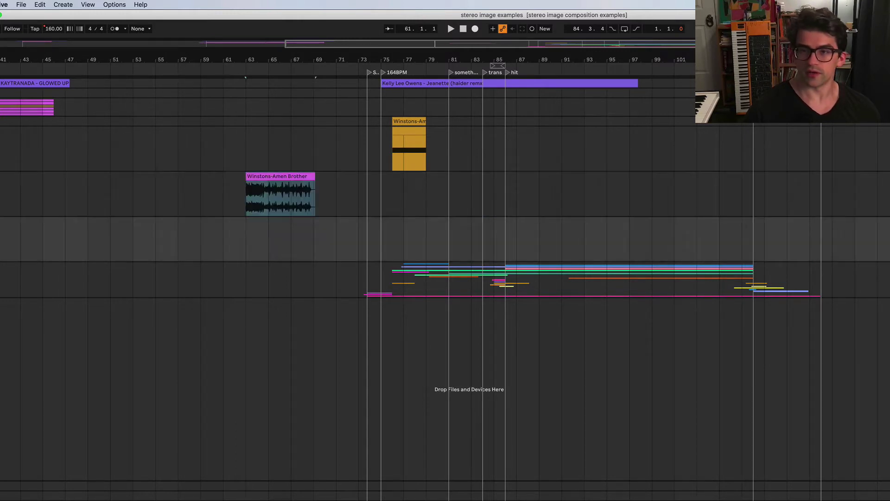
# Search the browser for 'Simpler' and pick it from the Instruments results
pyautogui.press('super+alt+b')
pyautogui.click(57, 47)
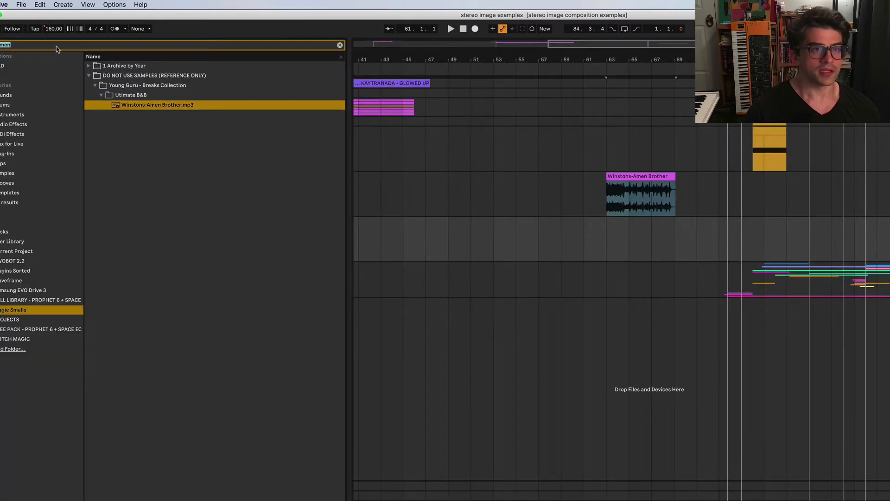
pyautogui.write('lmpler')
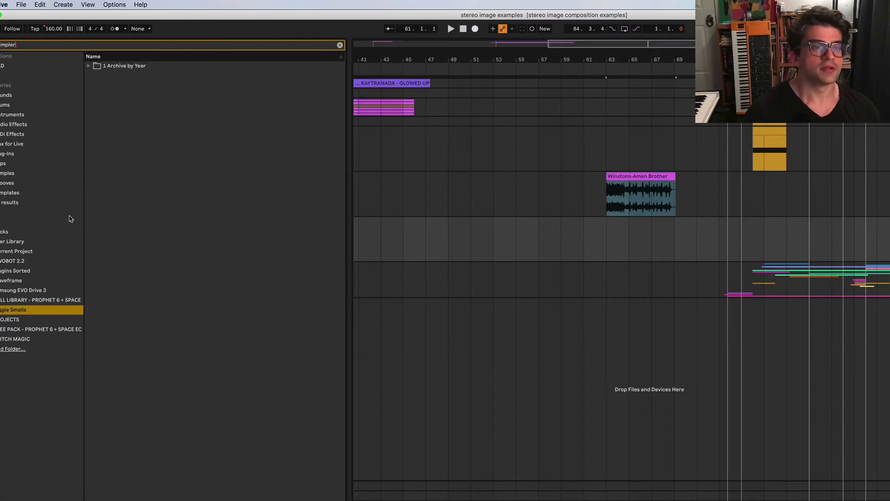
pyautogui.click(12, 164)
pyautogui.click(19, 145)
pyautogui.click(13, 125)
pyautogui.click(60, 114)
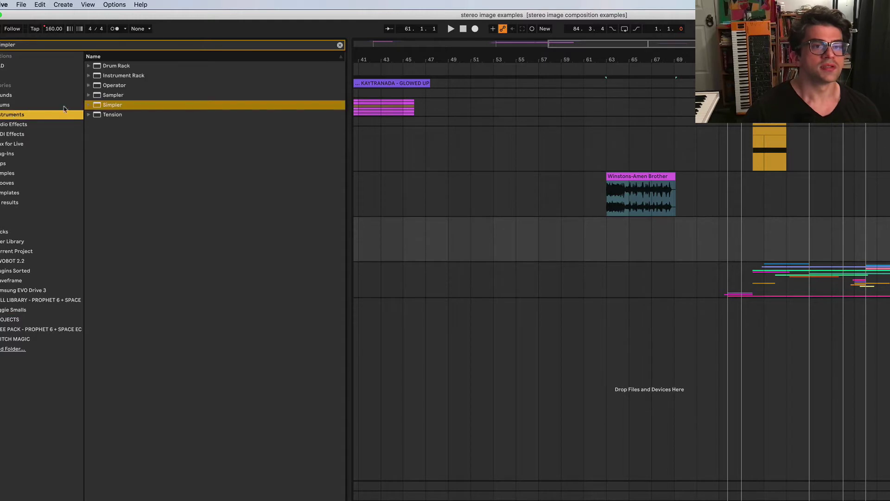
pyautogui.click(110, 106)
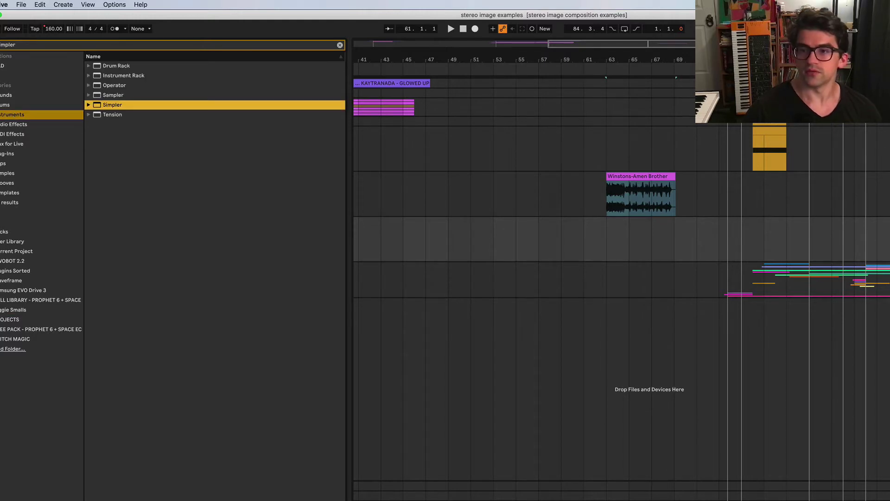
pyautogui.click(629, 177)
# Turn on Warp for the Amen Brother clip at 160 BPM, keeping its current timing
pyautogui.doubleClick(636, 176)
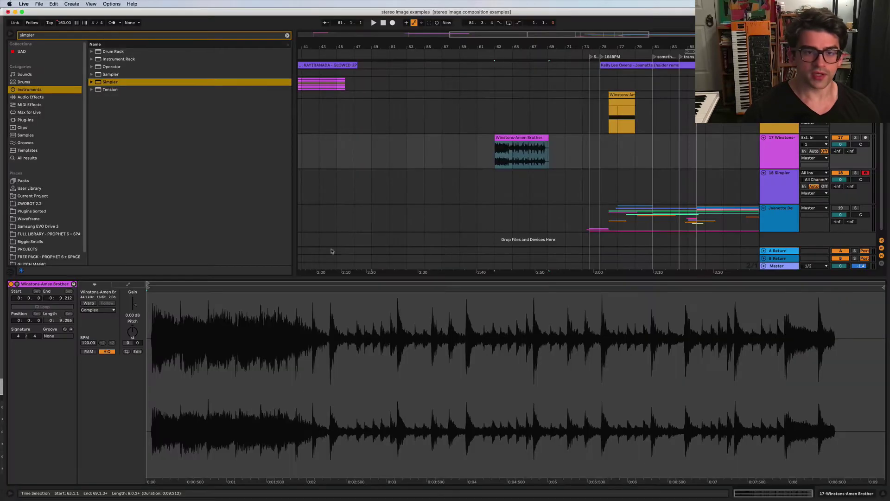
pyautogui.click(90, 303)
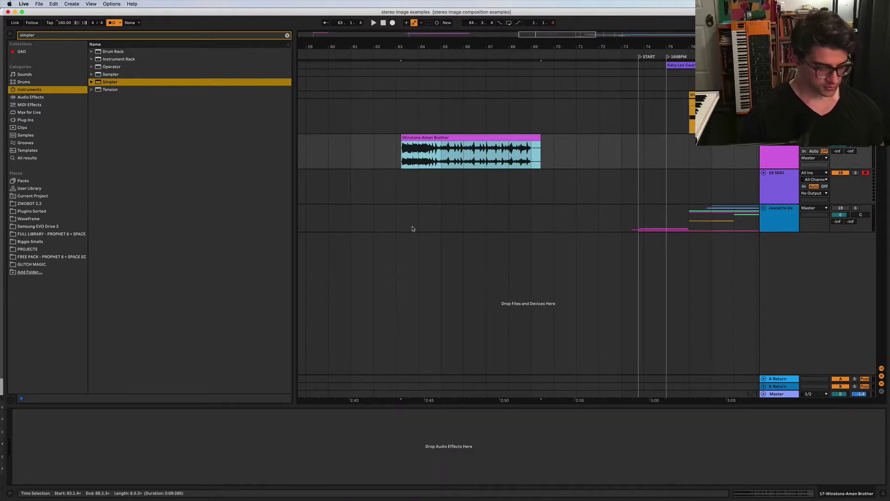
pyautogui.hotkey('shift', 'Tab')
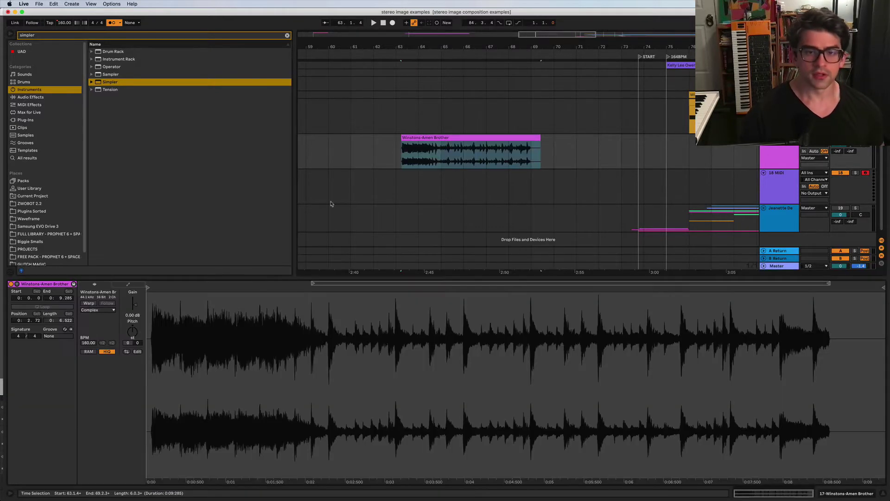
pyautogui.click(90, 304)
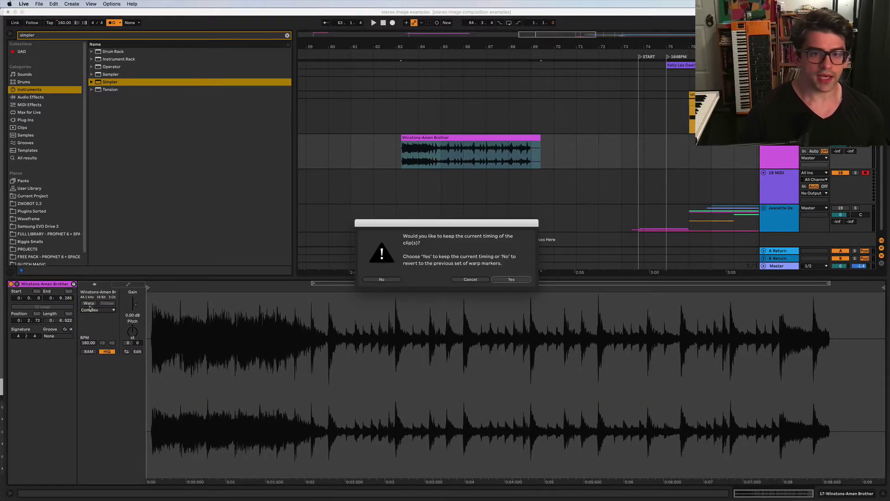
pyautogui.click(520, 281)
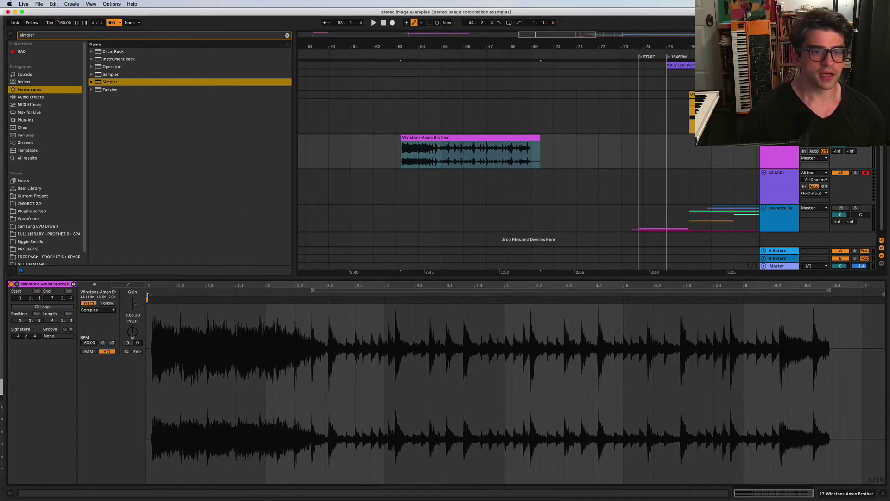
# Move the clip start to about 2.2.3 and audition it with the metronome off
pyautogui.moveTo(148, 296); pyautogui.dragTo(311, 313)
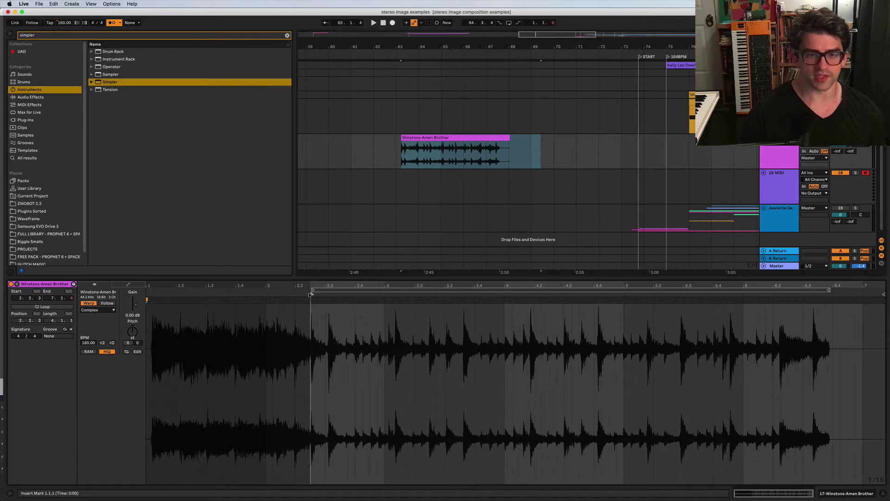
pyautogui.press('space')
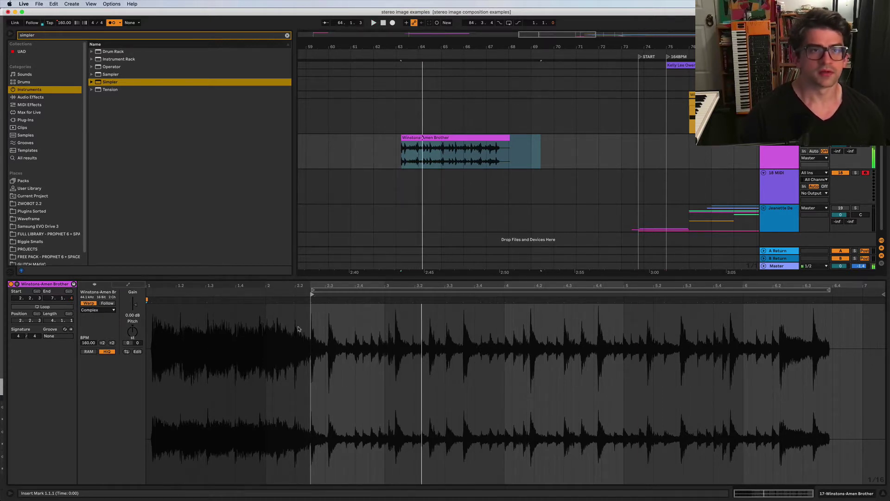
pyautogui.click(112, 23)
pyautogui.press('space')
pyautogui.press('space')
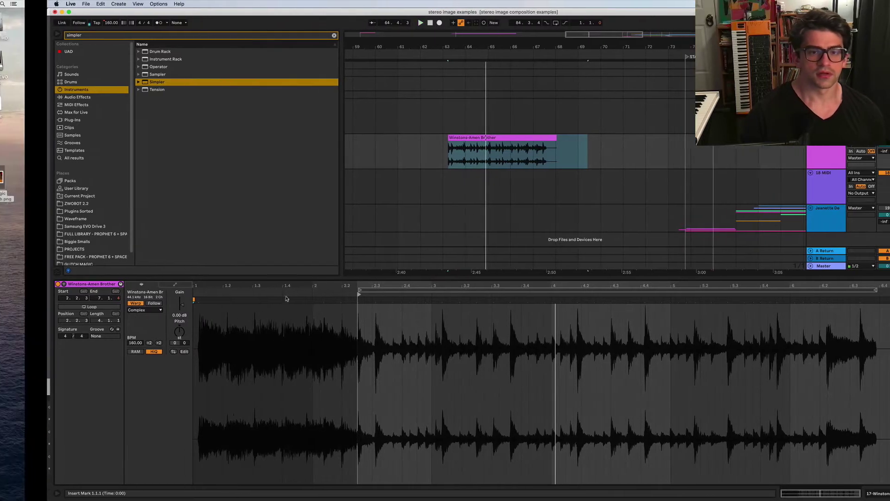
# Set 1.1.1 at the new start marker, warp from there, and audition the clip
pyautogui.rightClick(312, 295)
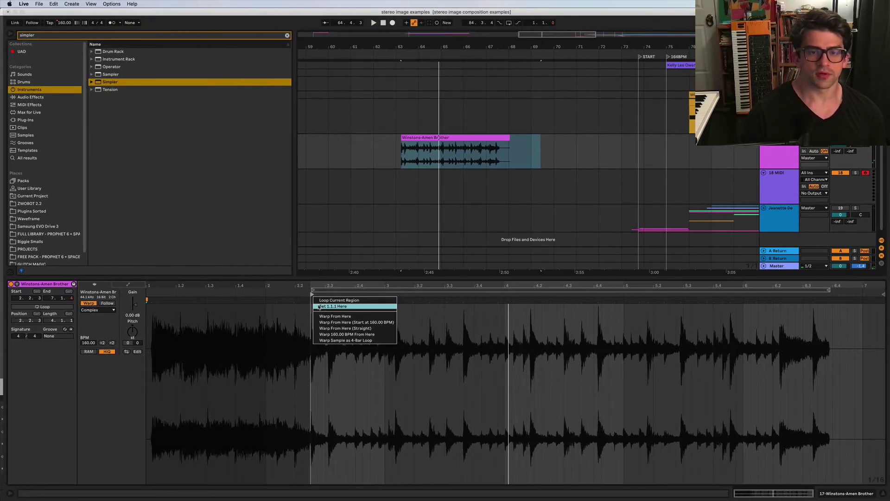
pyautogui.click(332, 306)
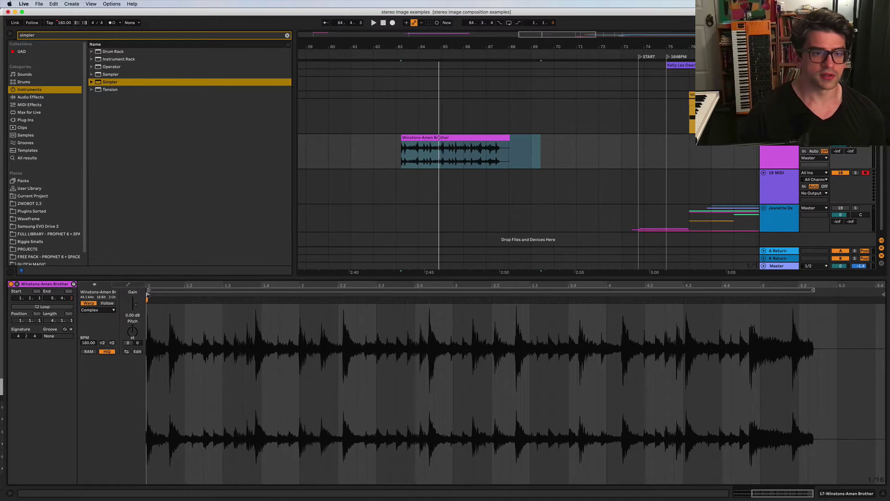
pyautogui.rightClick(147, 296)
pyautogui.click(164, 317)
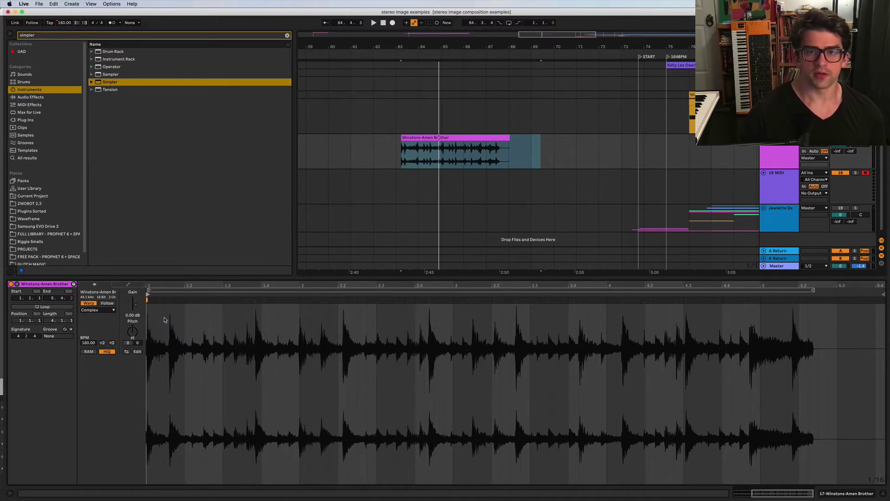
pyautogui.press('space')
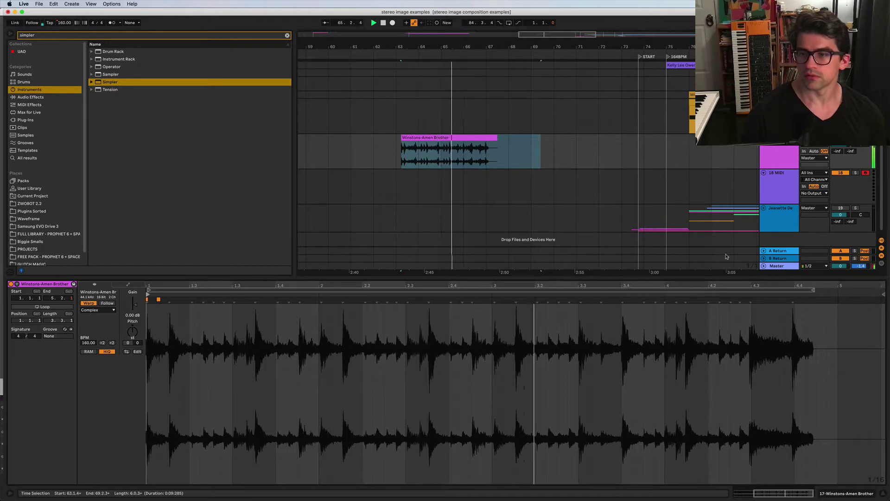
# Line up the break's last hit with beat 4.4 and turn the metronome back on
pyautogui.moveTo(792, 300); pyautogui.dragTo(795, 300)
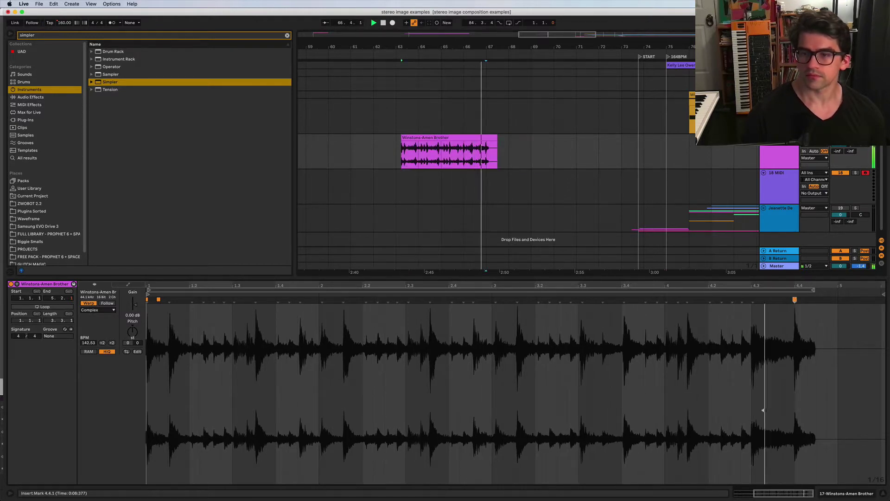
pyautogui.click(112, 23)
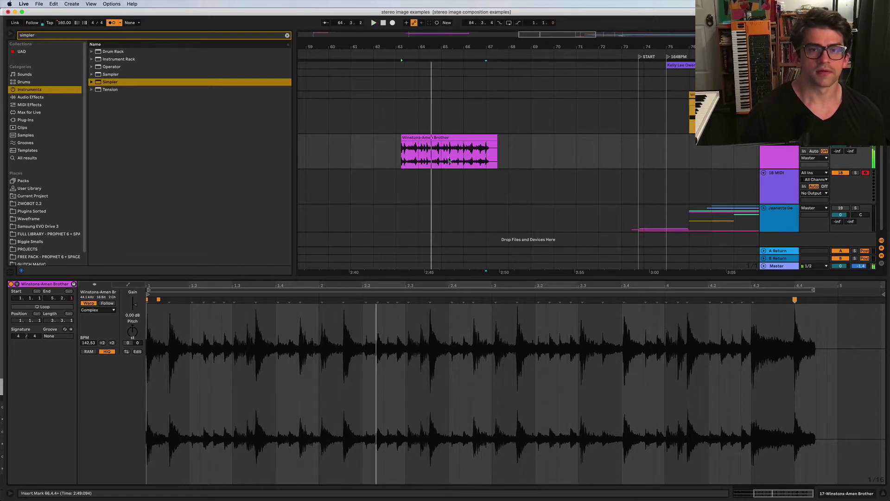
pyautogui.press('space')
# Place the Amen clip at bar 63, nudge it slightly later, and audition from there
pyautogui.moveTo(420, 137); pyautogui.dragTo(395, 161)
pyautogui.click(396, 163)
pyautogui.press('space')
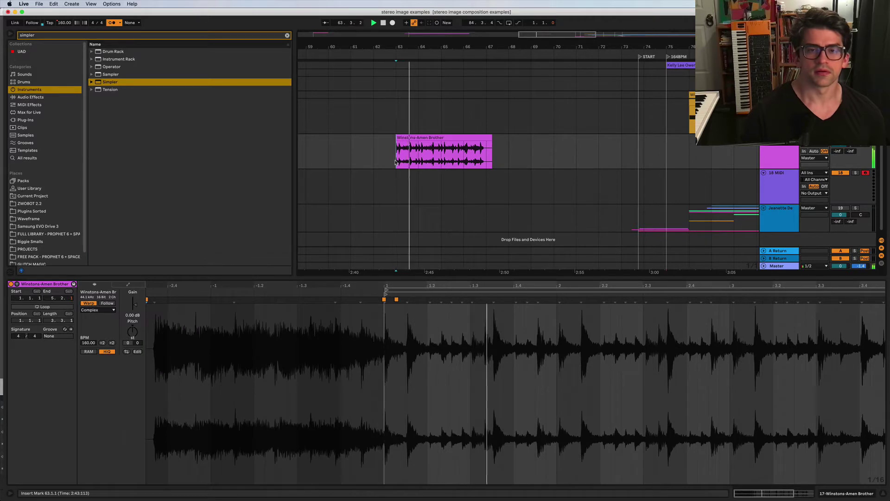
pyautogui.press('space')
pyautogui.press('space')
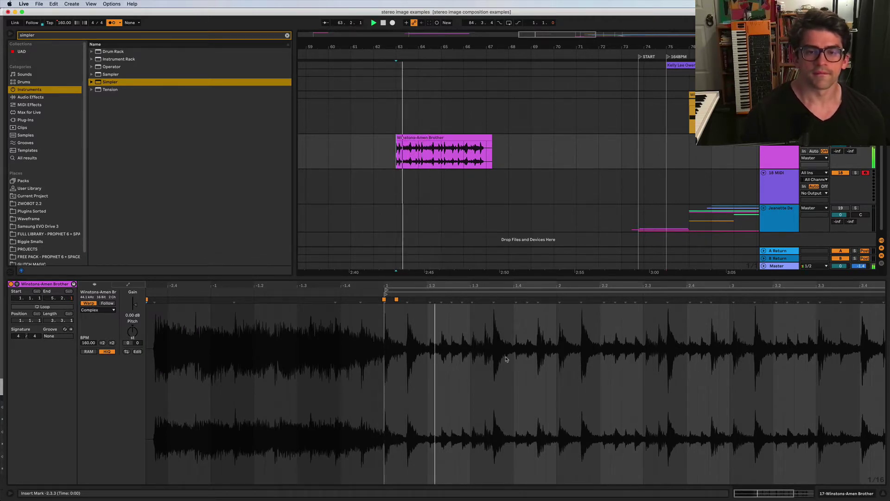
pyautogui.scroll(5, 403, 144)
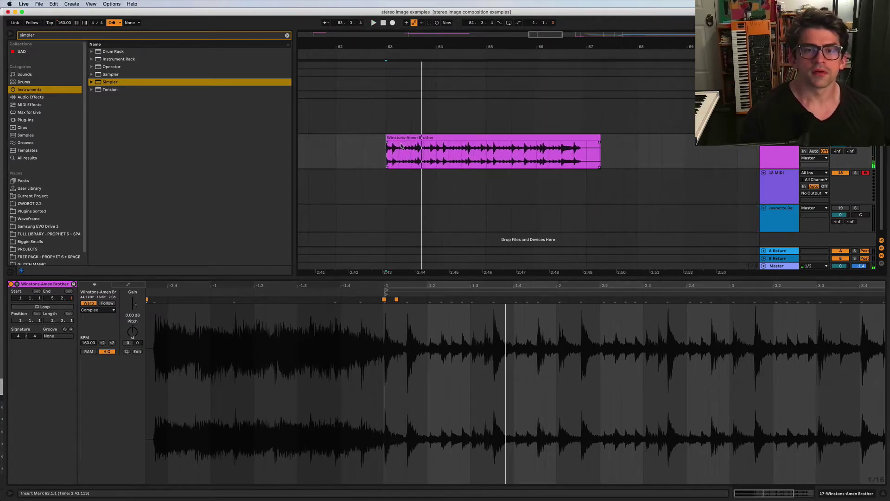
pyautogui.scroll(4, 402, 145)
pyautogui.press('space')
pyautogui.moveTo(394, 136); pyautogui.dragTo(410, 159)
pyautogui.press('space')
pyautogui.scroll(5, 428, 165)
pyautogui.hscroll(-3, 390, 152)
pyautogui.click(452, 187)
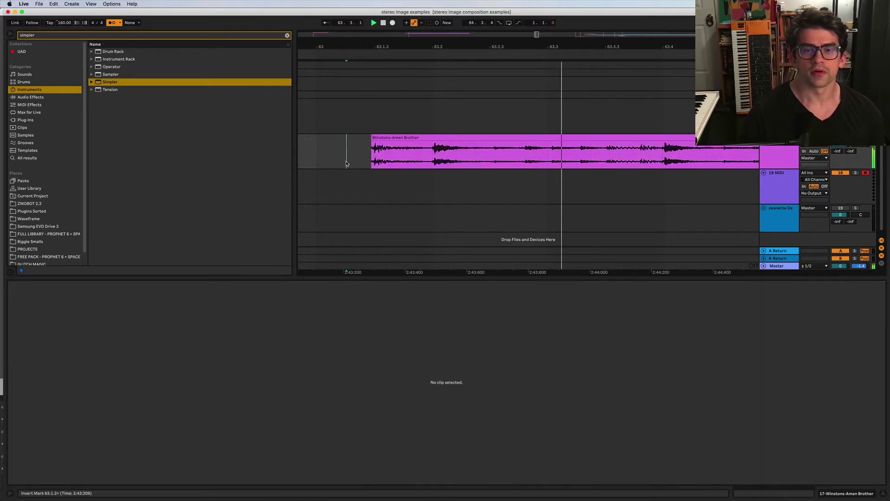
pyautogui.scroll(-10, 483, 175)
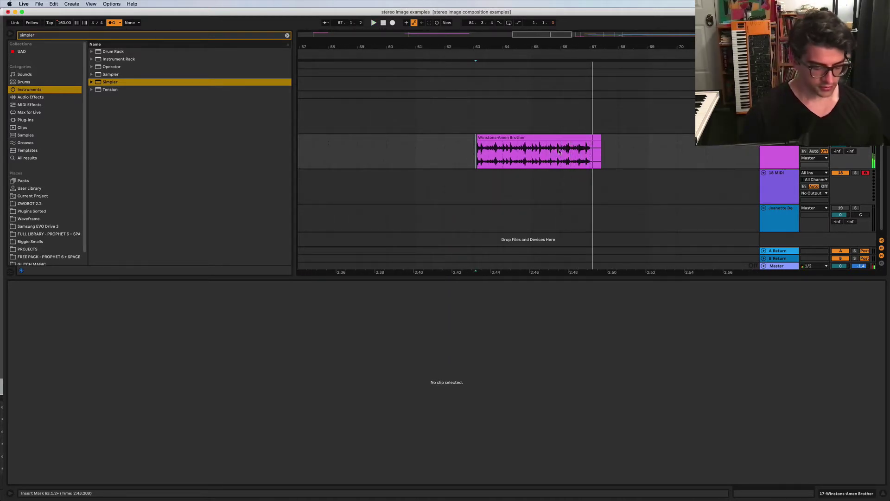
# Save the set and load a Simpler with the Amen clip onto the 18 MIDI track
pyautogui.press('super+s')
pyautogui.click(772, 184)
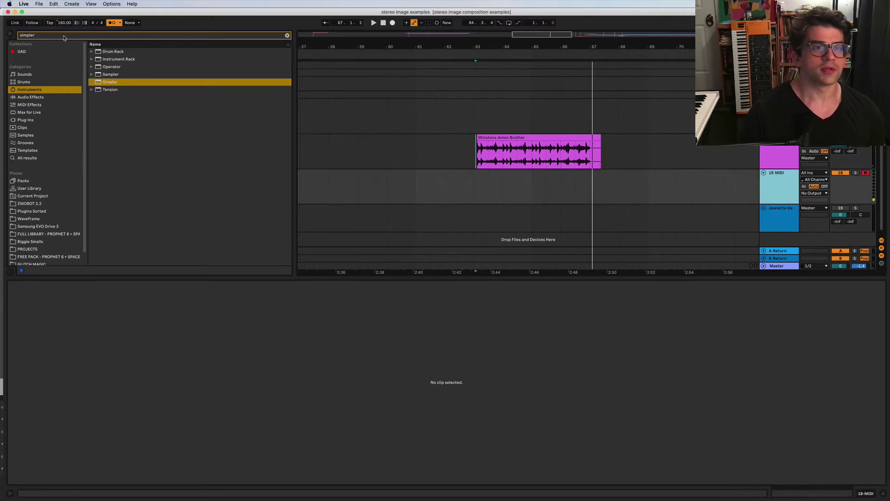
pyautogui.moveTo(107, 84); pyautogui.dragTo(548, 186)
pyautogui.click(494, 137)
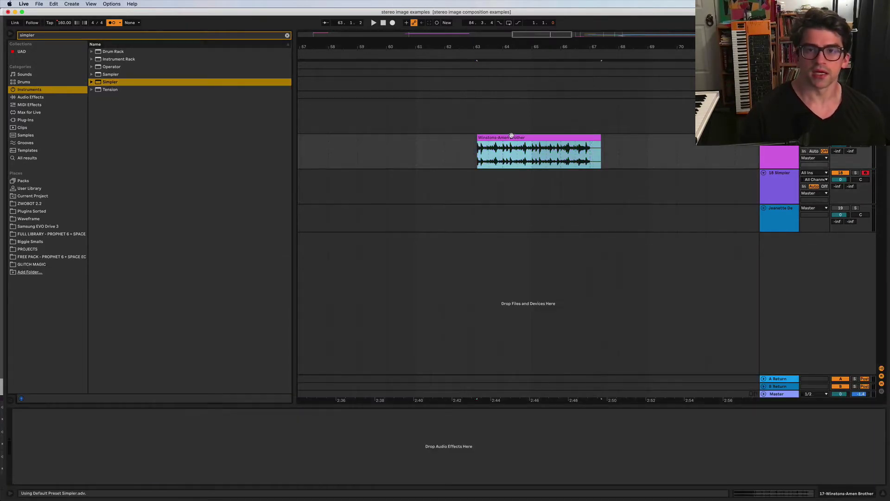
pyautogui.click(790, 187)
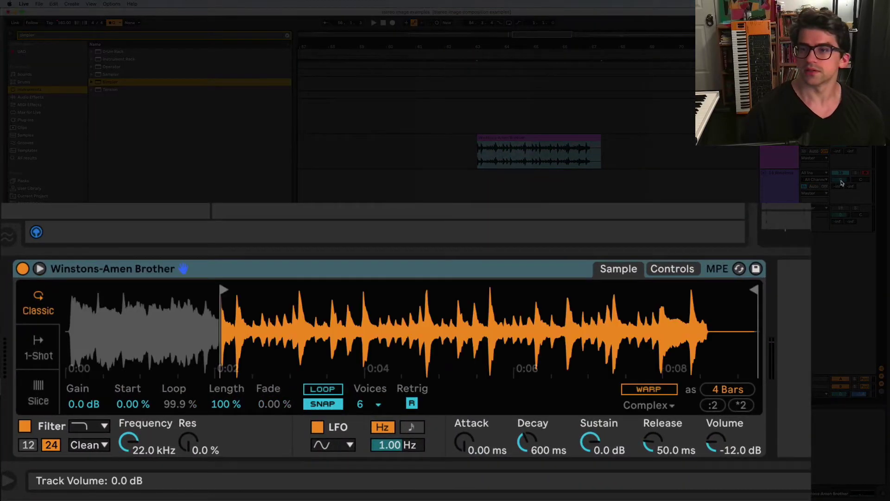
# Set track 18's monitoring to Auto and slice the Simpler by Beat at 1/8
pyautogui.click(813, 186)
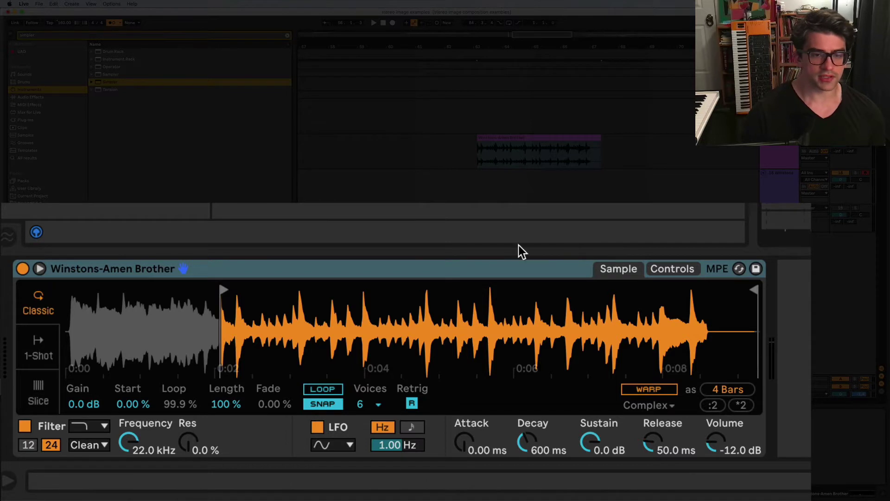
pyautogui.click(38, 394)
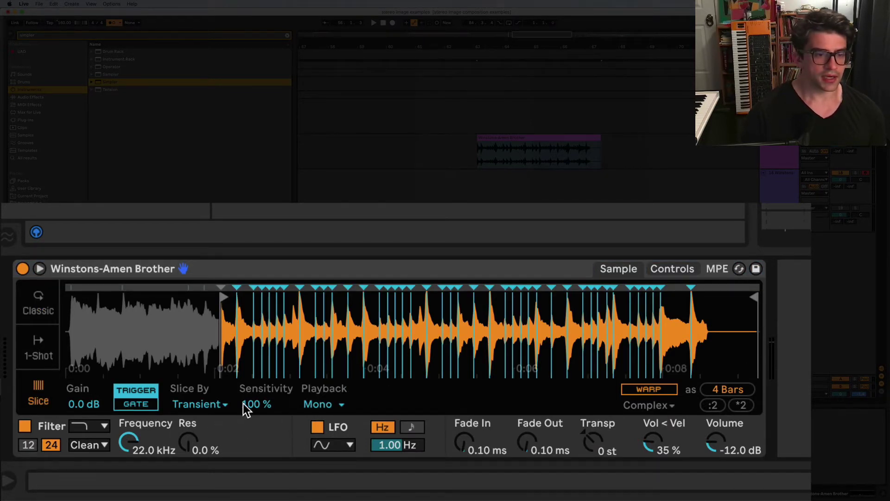
pyautogui.click(229, 404)
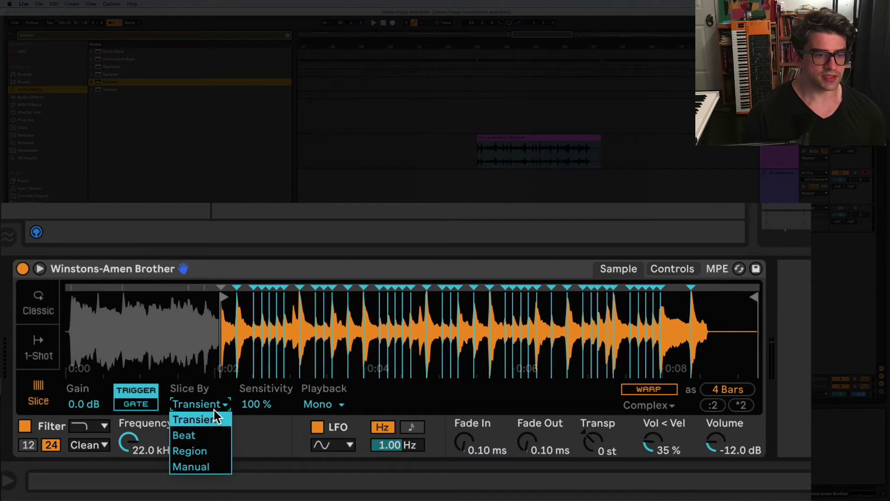
pyautogui.click(203, 438)
pyautogui.click(268, 404)
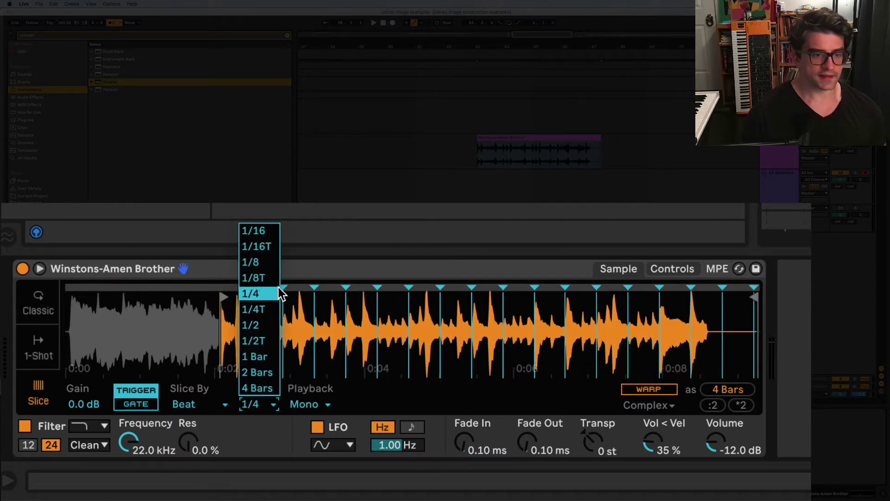
pyautogui.click(271, 263)
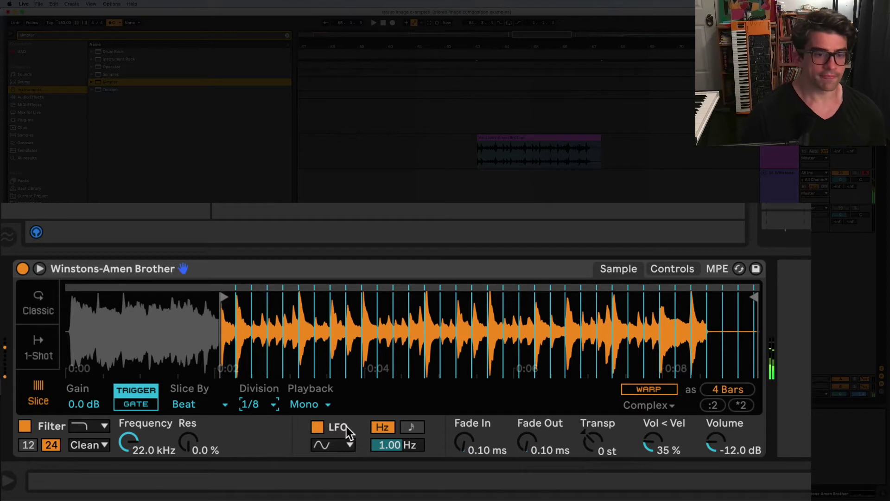
# Enable Warp on the sample and, after trying Thru, set slice playback to Mono
pyautogui.click(642, 392)
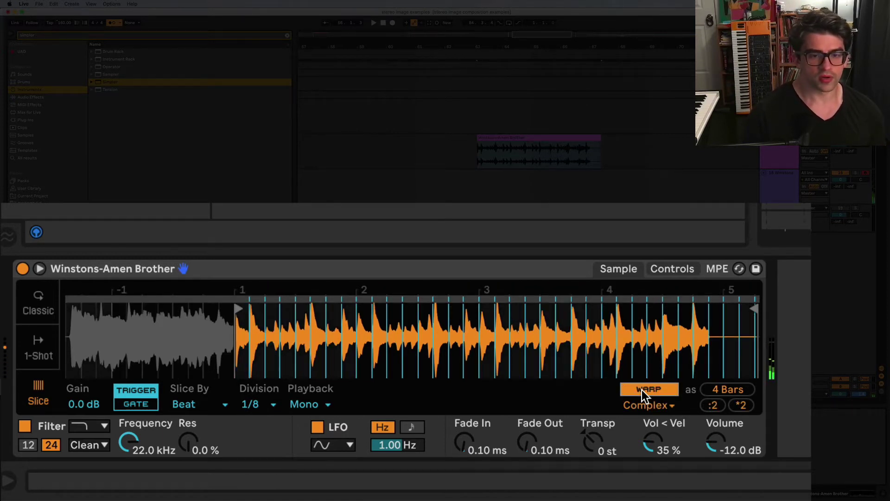
pyautogui.click(315, 404)
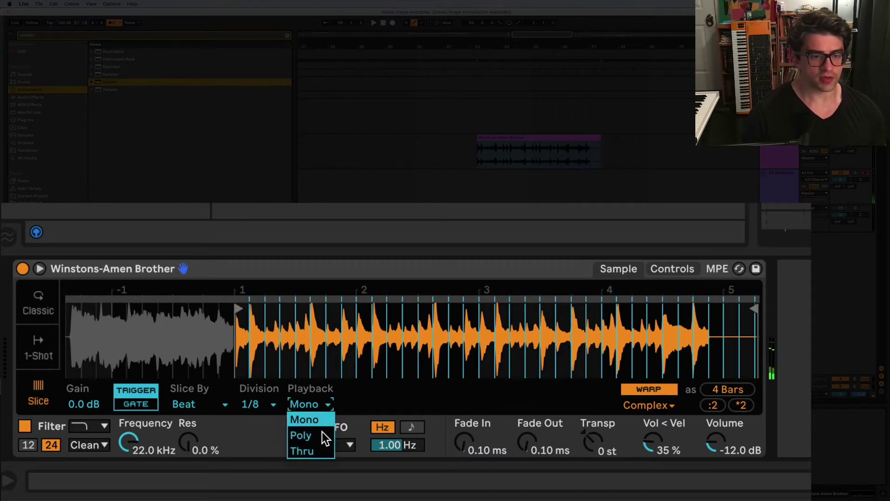
pyautogui.click(325, 452)
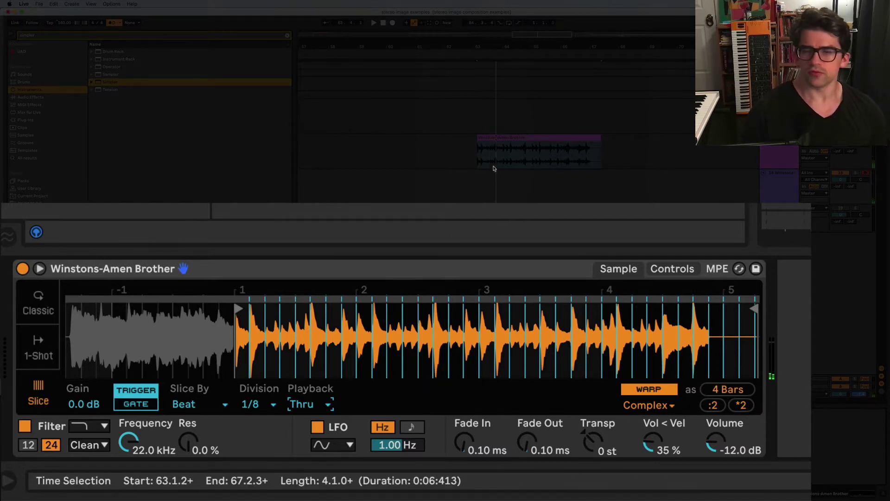
pyautogui.click(459, 153)
pyautogui.click(778, 196)
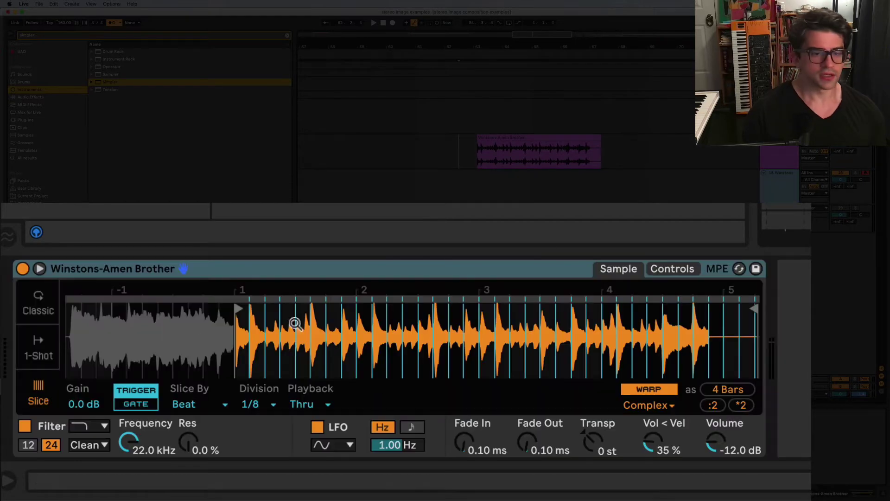
pyautogui.click(306, 405)
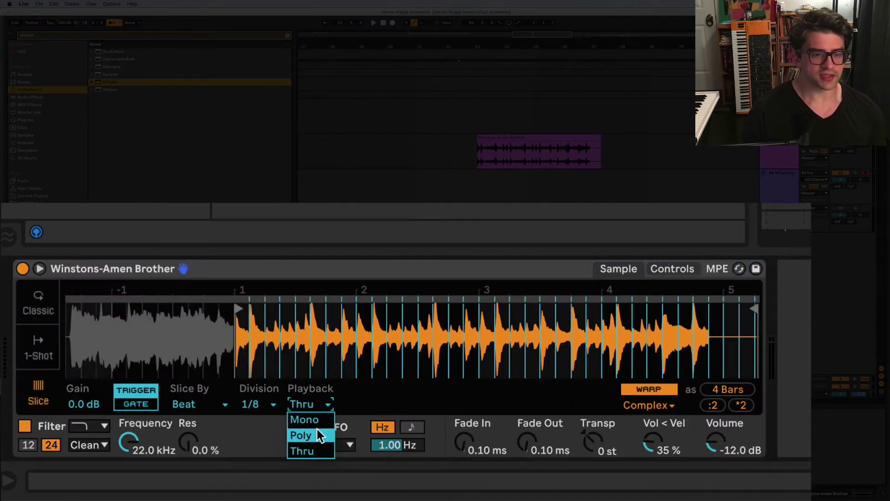
pyautogui.click(311, 424)
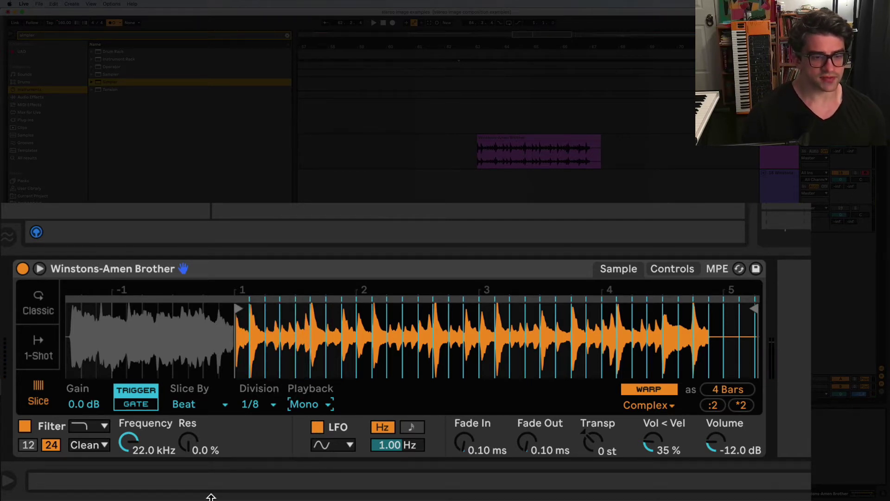
# Expand the folded Scale, Random and Arpeggiator devices in the reference chain, then select track 17's lane
pyautogui.hscroll(10, 9, 371)
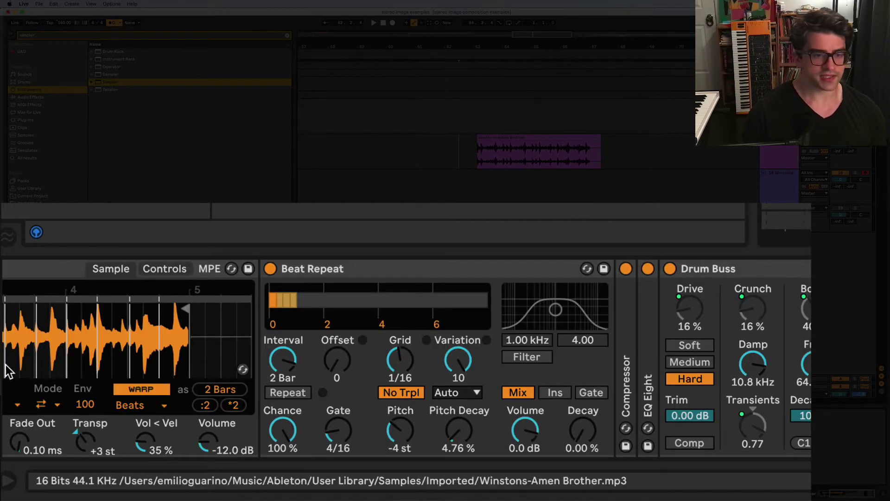
pyautogui.hscroll(-10, 203, 393)
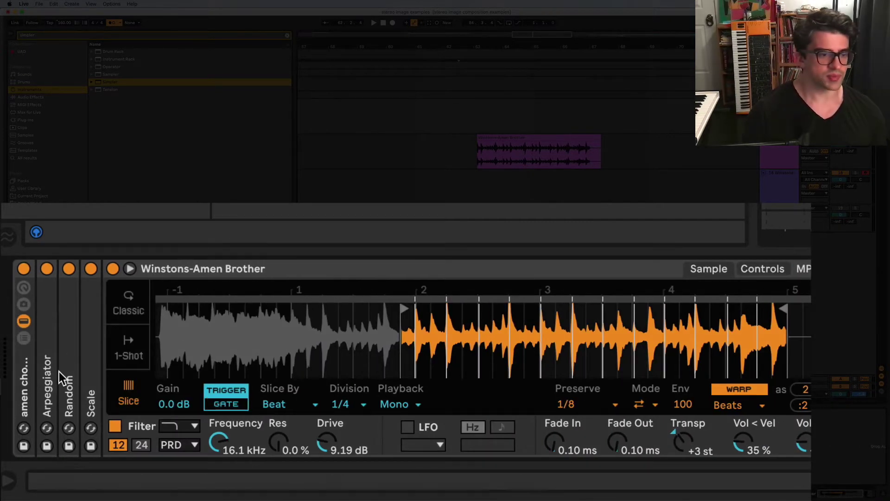
pyautogui.doubleClick(95, 379)
pyautogui.doubleClick(74, 381)
pyautogui.click(48, 385)
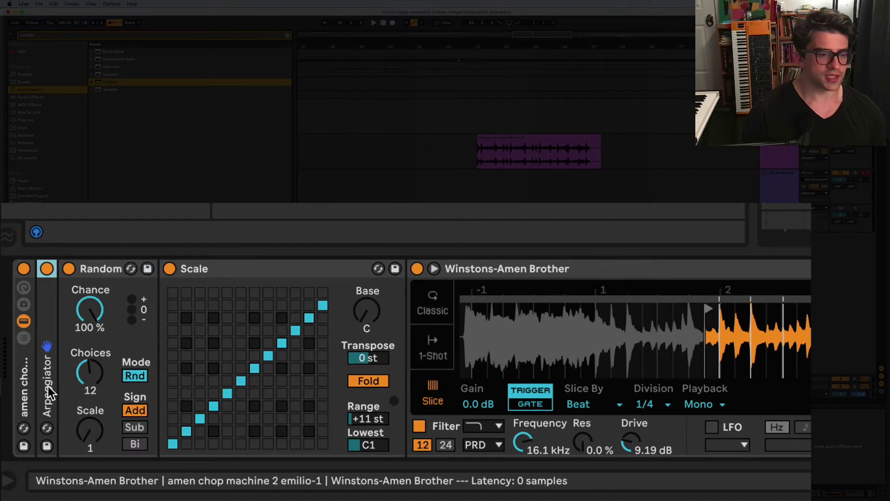
pyautogui.doubleClick(49, 386)
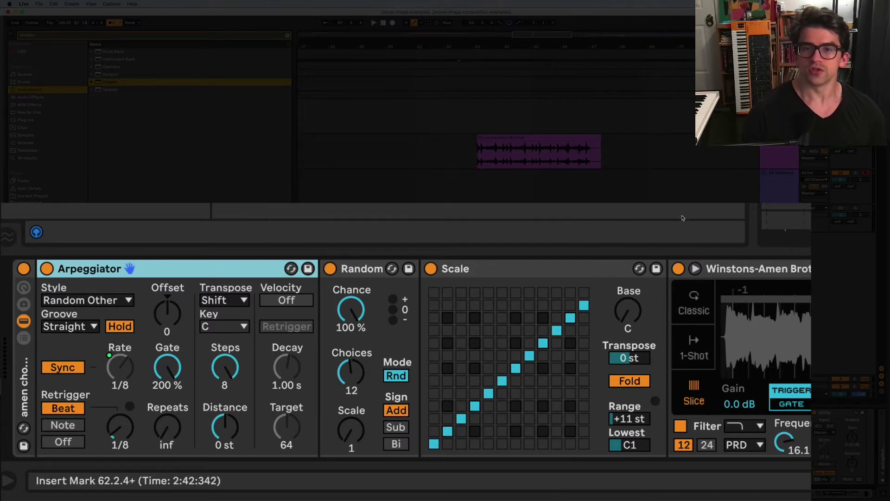
pyautogui.click(735, 158)
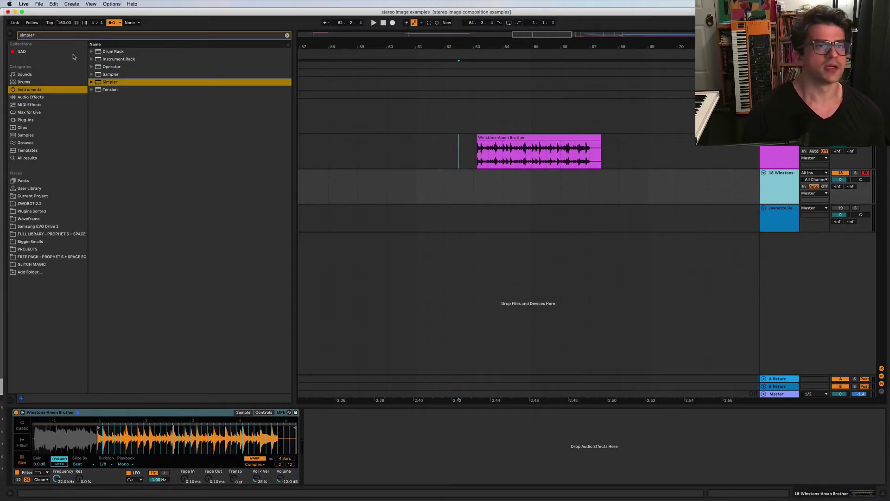
# Clear the browser search and drop an Arpeggiator from MIDI Effects before track 18's Simpler
pyautogui.click(36, 35)
pyautogui.click(37, 98)
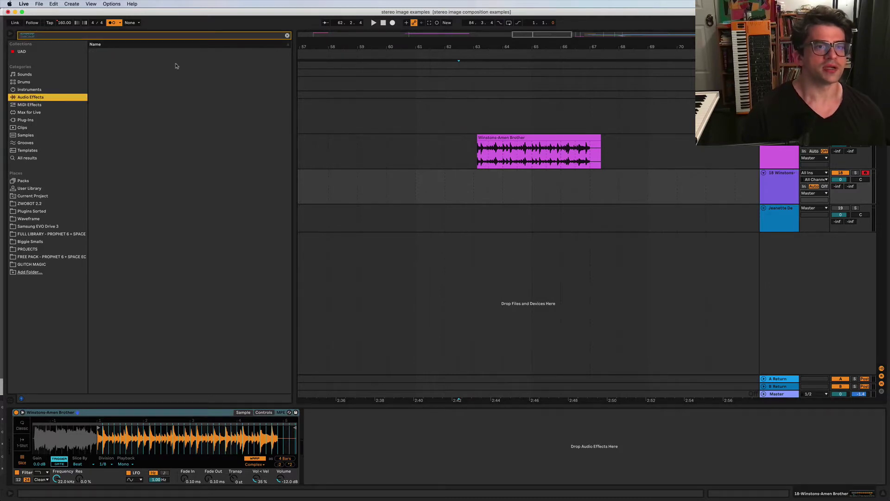
pyautogui.press('BackSpace')
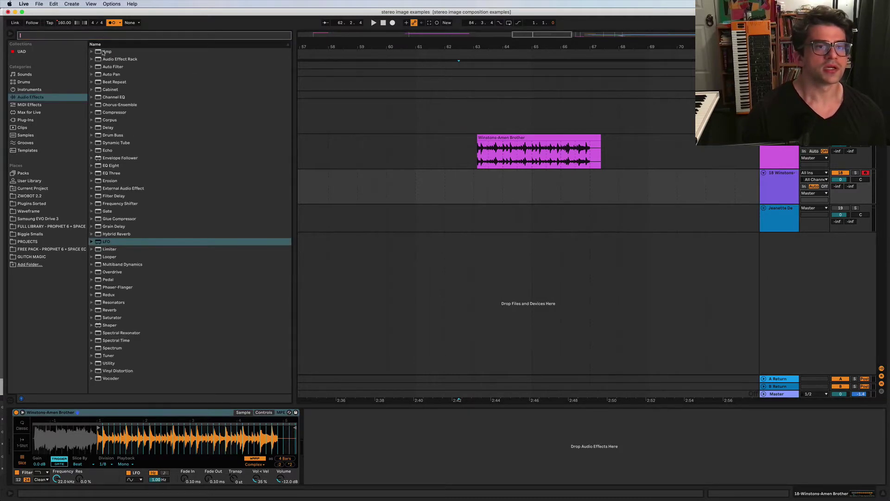
pyautogui.click(33, 105)
pyautogui.moveTo(107, 54); pyautogui.dragTo(16, 465)
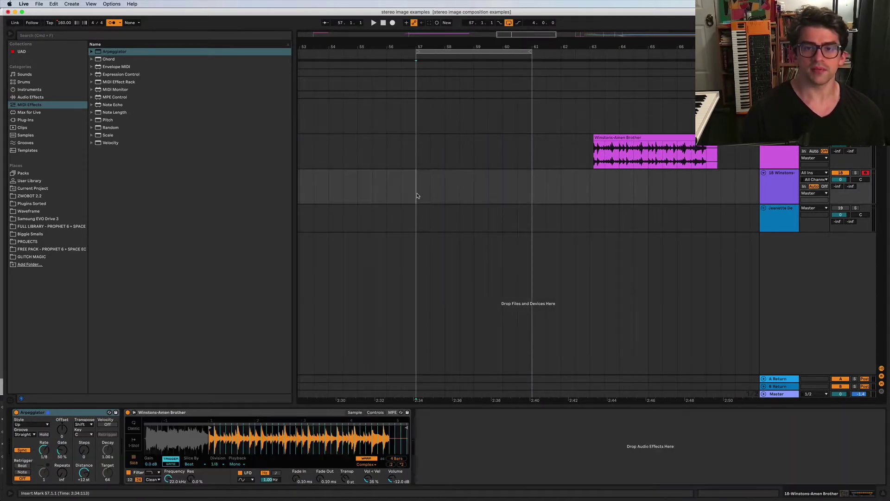
pyautogui.click(417, 195)
pyautogui.press('space')
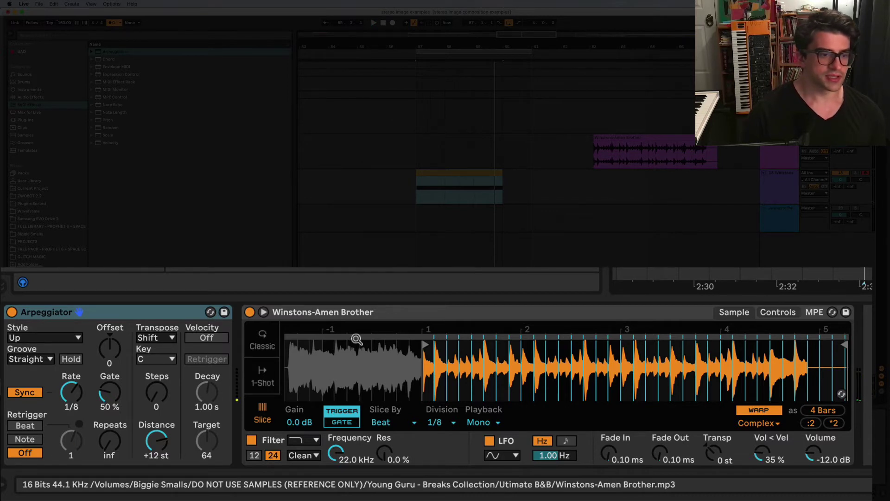
# Turn on the Arpeggiator's Hold and raise its Steps from 0 to 2, then audition
pyautogui.click(71, 359)
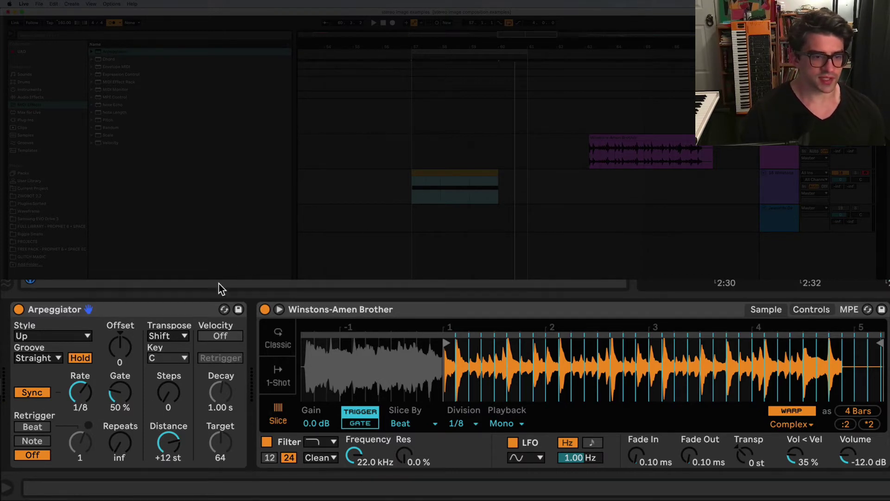
pyautogui.moveTo(175, 408); pyautogui.dragTo(176, 403)
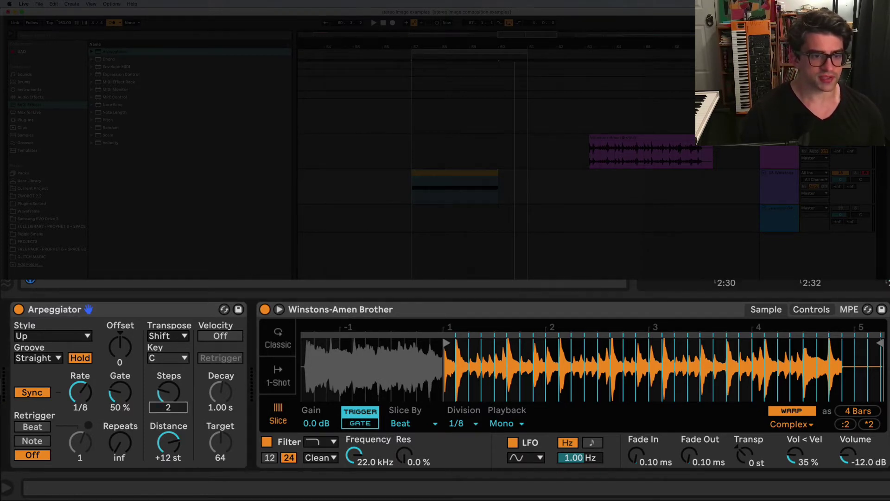
pyautogui.press('space')
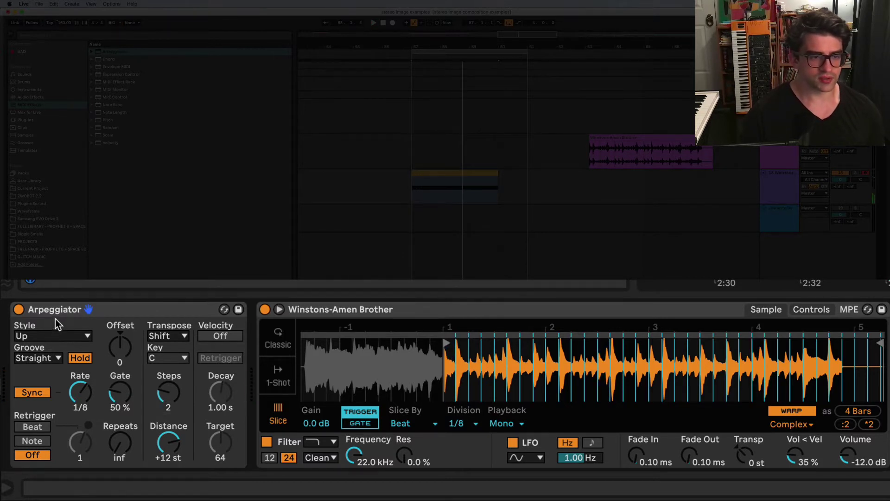
# Try the Random style and 5 steps, settling on Random Other style with 2 Steps
pyautogui.click(55, 336)
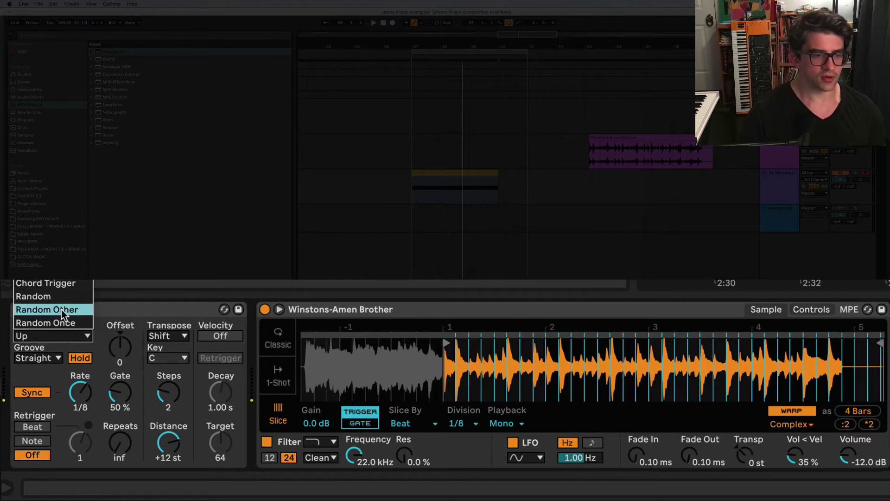
pyautogui.click(58, 293)
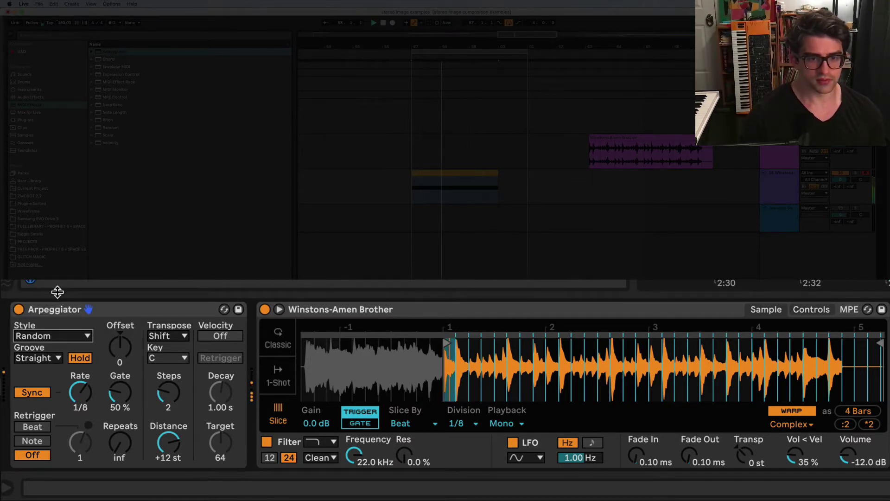
pyautogui.click(74, 337)
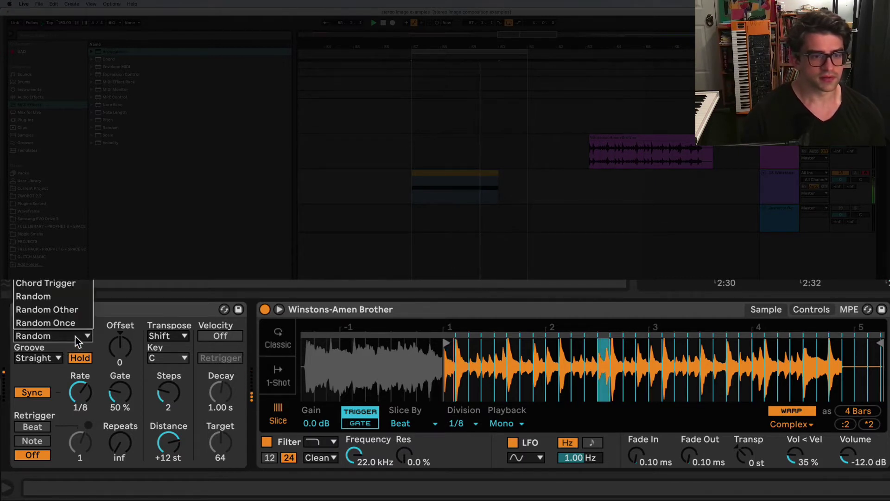
pyautogui.click(163, 397)
pyautogui.moveTo(167, 393)
pyautogui.mouseDown()
pyautogui.moveTo(167, 366)
pyautogui.moveTo(176, 389)
pyautogui.mouseUp()
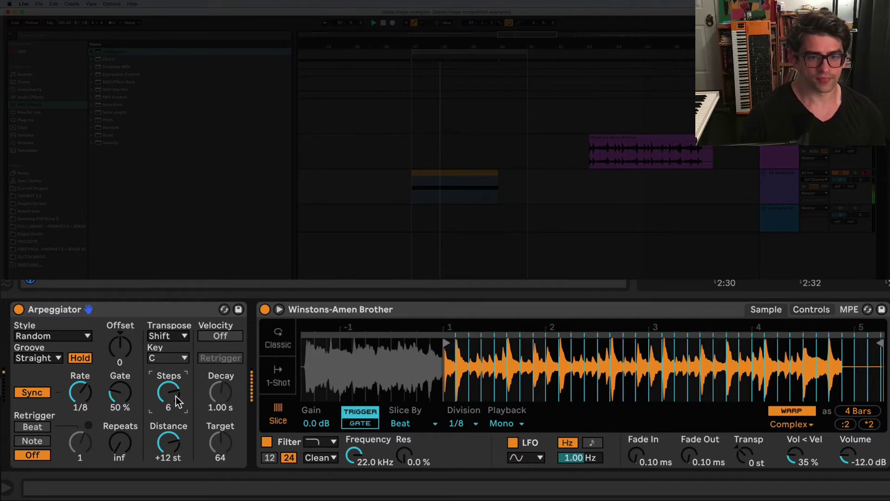
pyautogui.moveTo(176, 396); pyautogui.dragTo(176, 415)
pyautogui.click(60, 337)
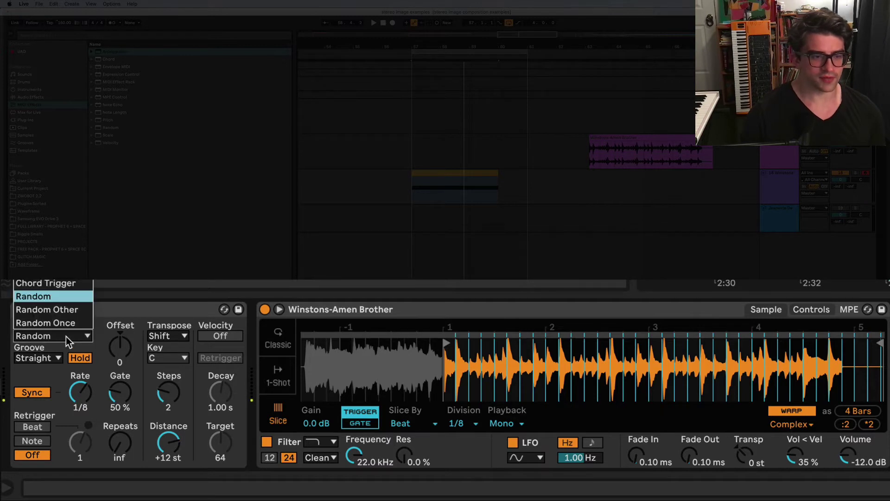
pyautogui.click(76, 311)
pyautogui.press('space')
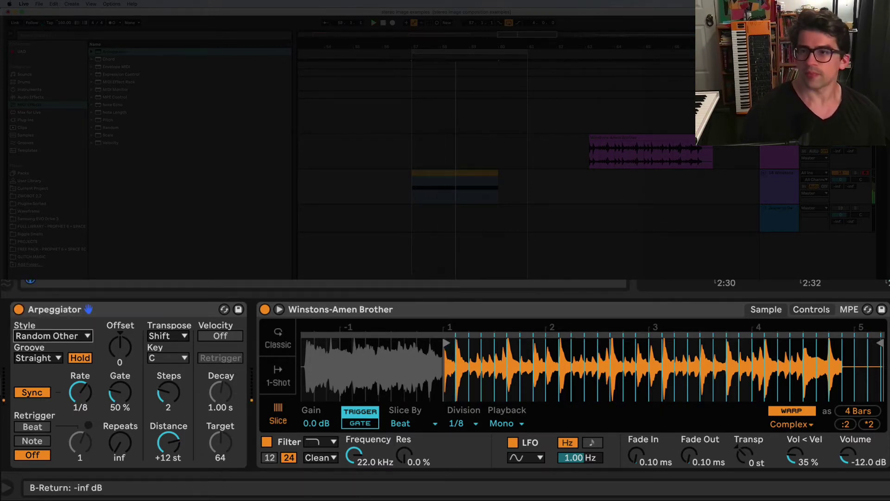
pyautogui.click(780, 187)
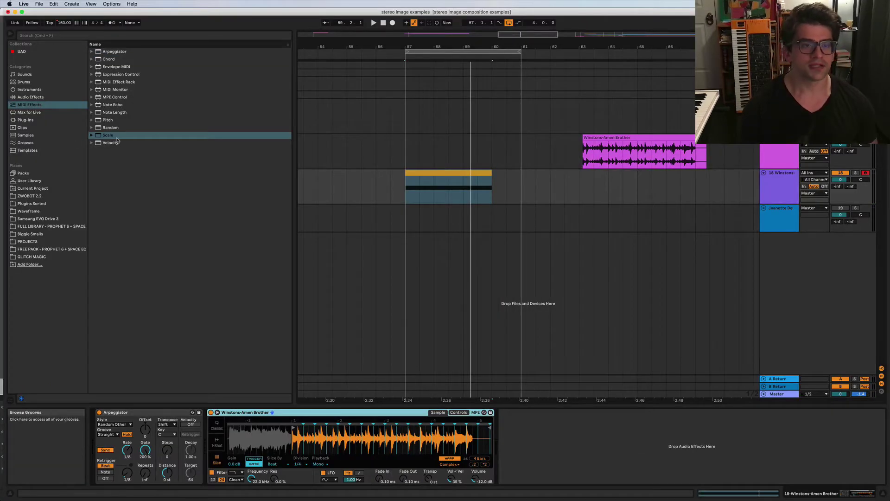
# Insert a Random MIDI effect between Arpeggiator and Simpler and raise its Chance to 100%
pyautogui.click(100, 128)
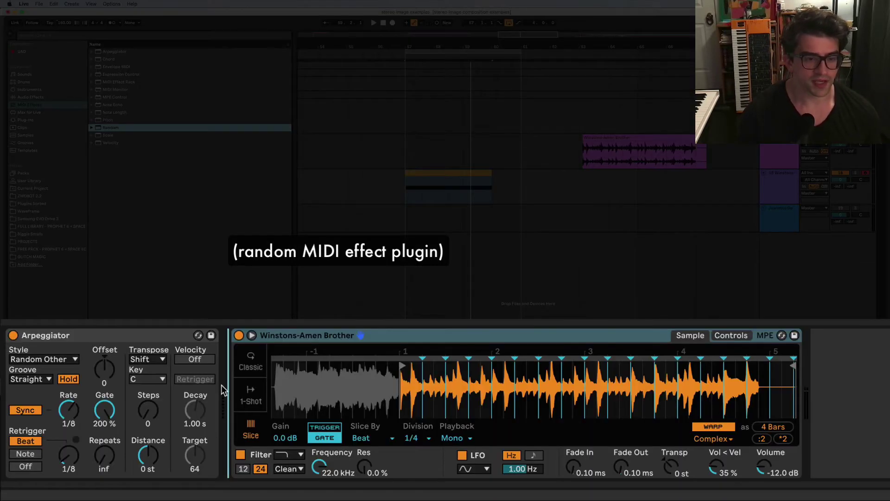
pyautogui.moveTo(222, 389); pyautogui.dragTo(220, 392)
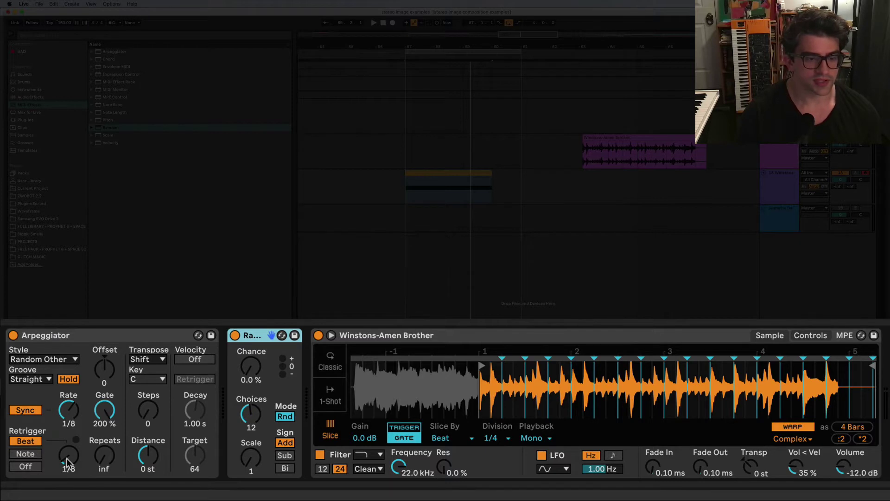
pyautogui.click(152, 459)
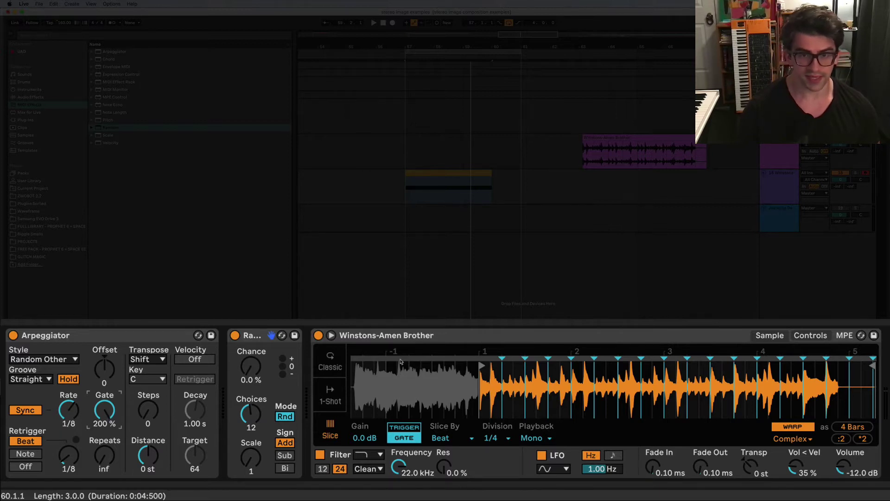
pyautogui.press('space')
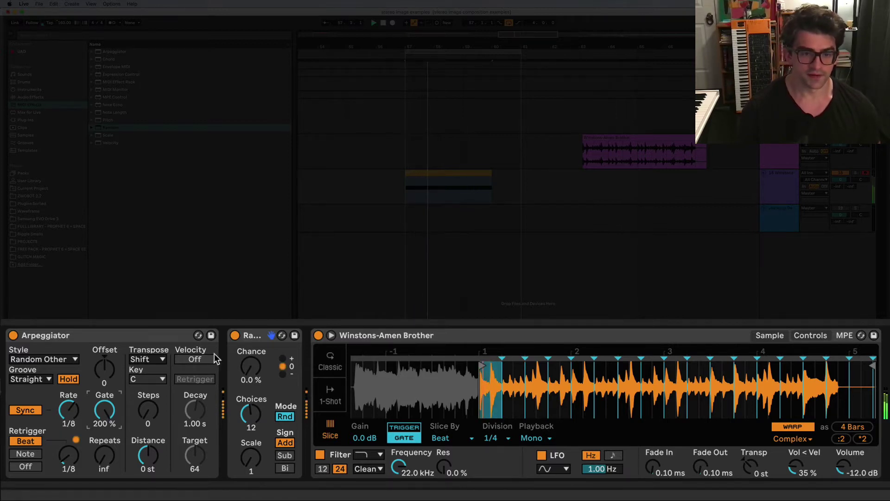
pyautogui.moveTo(250, 366); pyautogui.dragTo(250, 288)
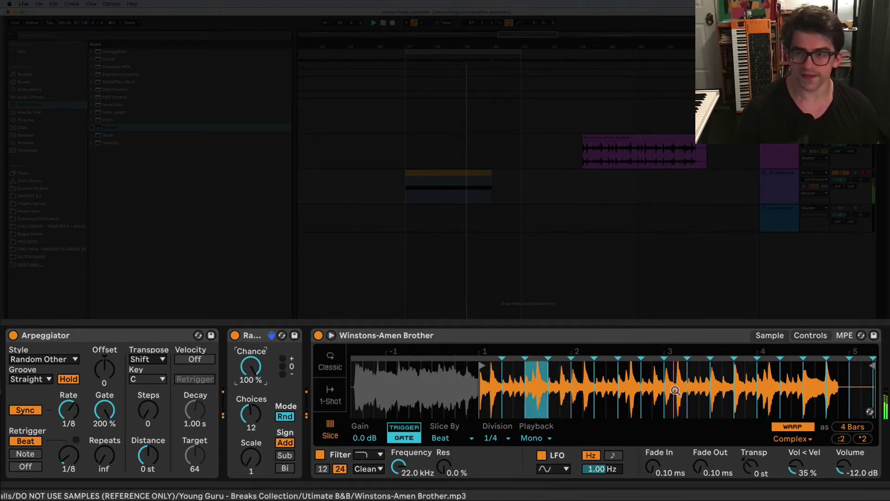
pyautogui.press('space')
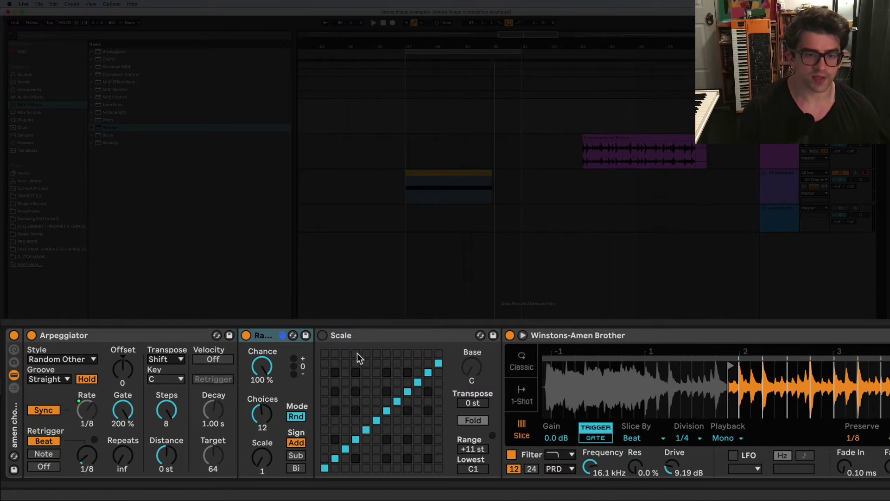
# Switch on the Scale device in the example rack and compare it with the Amen-break track
pyautogui.click(322, 334)
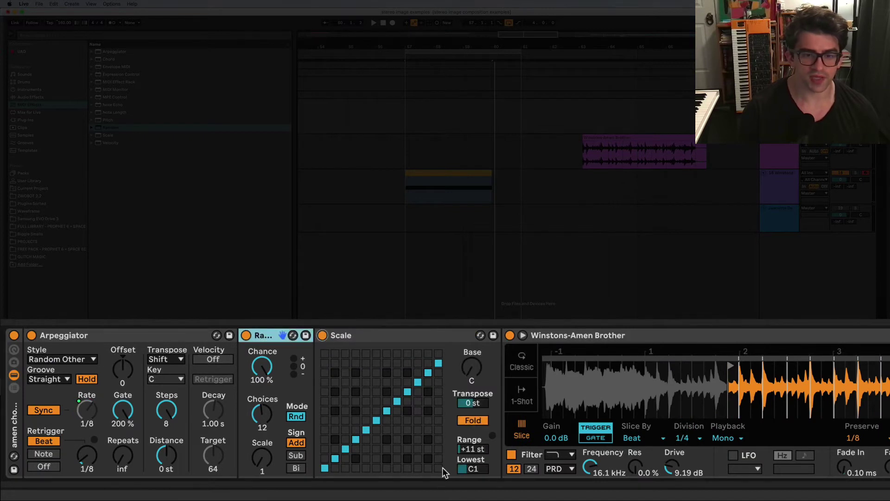
pyautogui.click(777, 181)
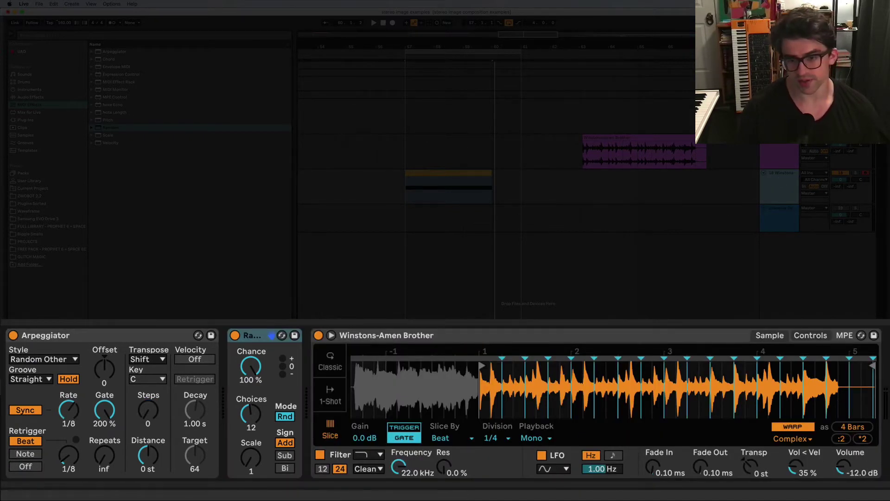
pyautogui.press('space')
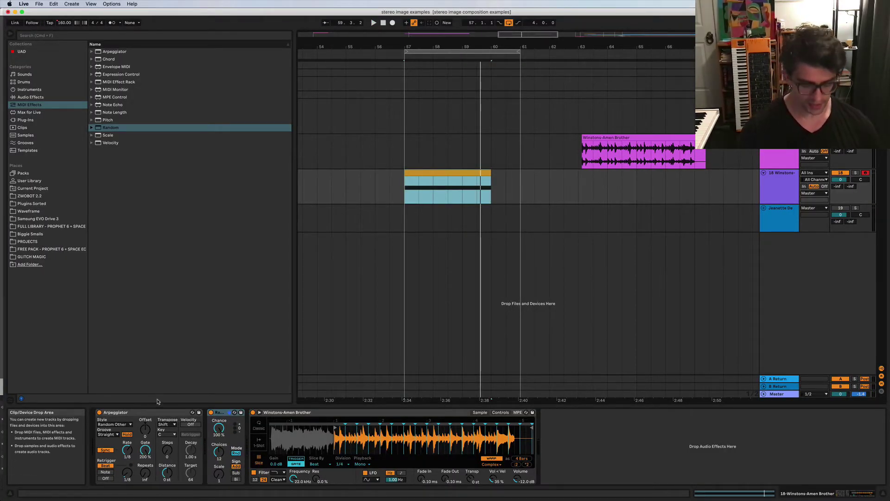
# Group track 18's Arpeggiator, Random and Amen-break Simpler into one Instrument Rack with Cmd+G
pyautogui.hotkey('shift', '?')
pyautogui.press('space')
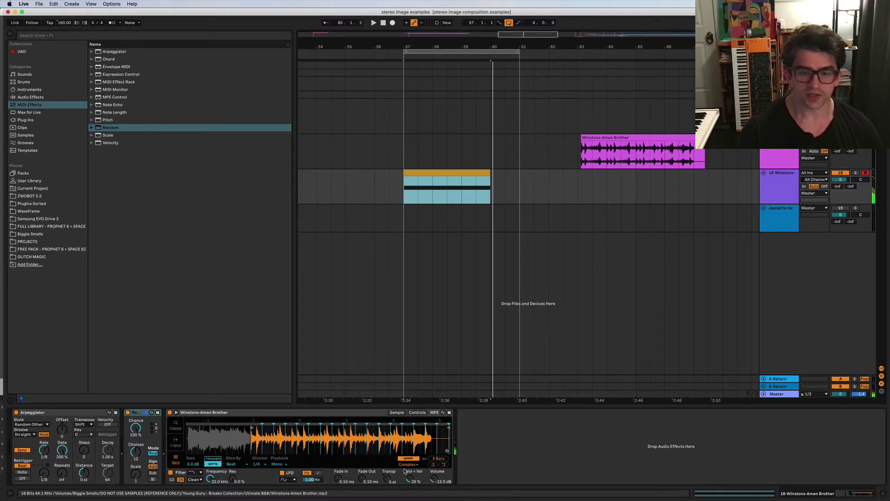
pyautogui.click(54, 413)
pyautogui.keyDown('shift'); pyautogui.click(249, 412); pyautogui.keyUp('shift')
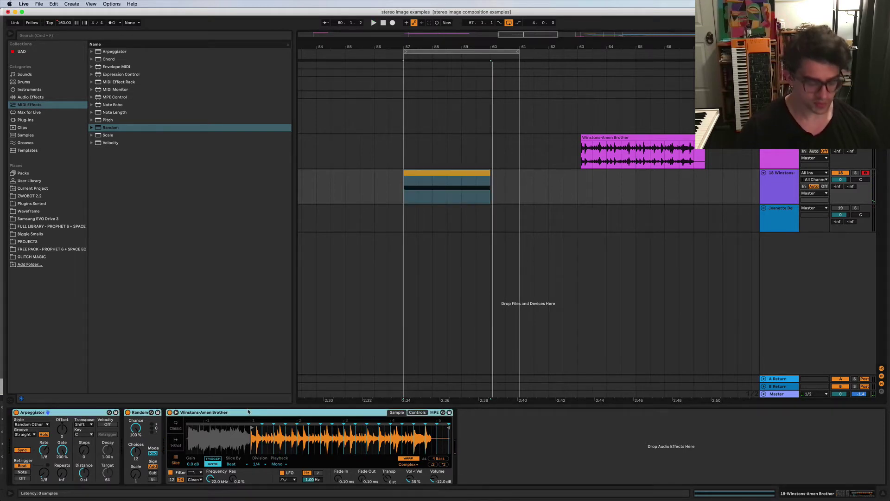
pyautogui.press('super+g')
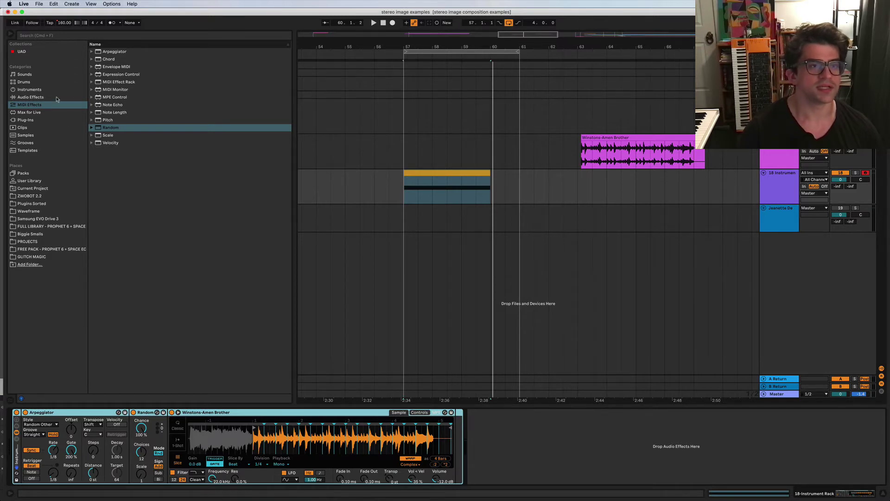
# Add a Beat Repeat after the Amen-break Simpler and start playback
pyautogui.click(31, 97)
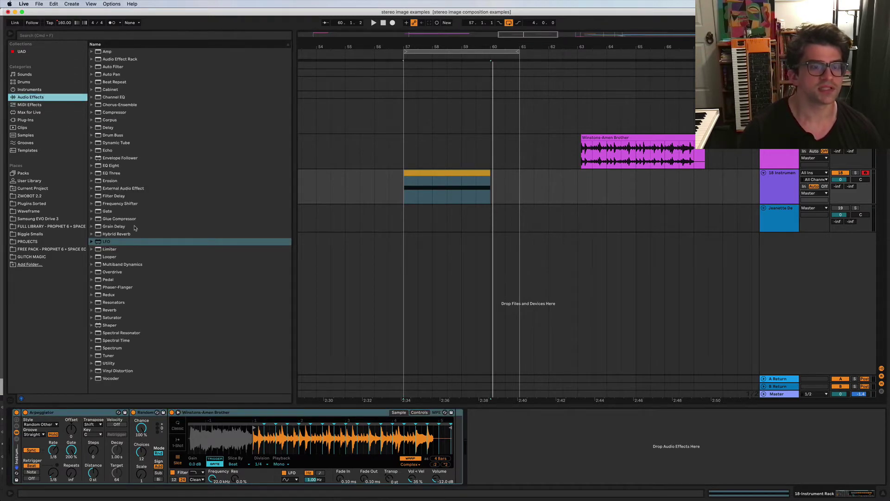
pyautogui.click(115, 82)
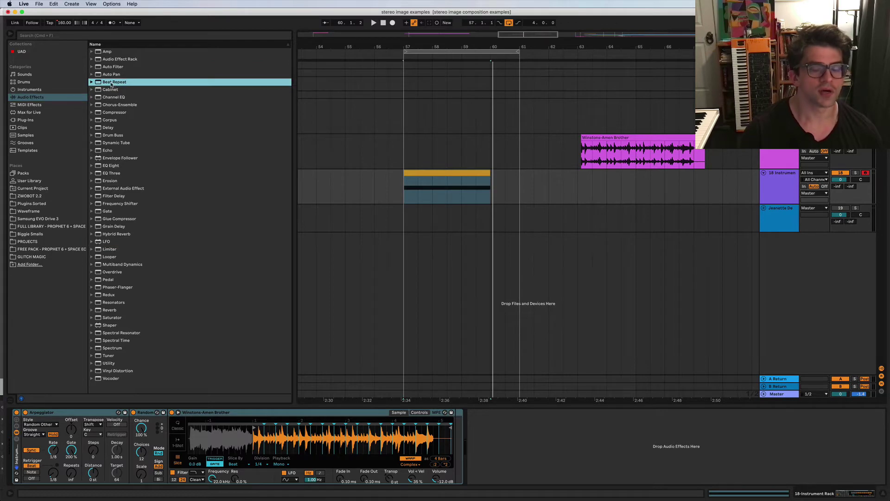
pyautogui.moveTo(111, 83); pyautogui.dragTo(457, 444)
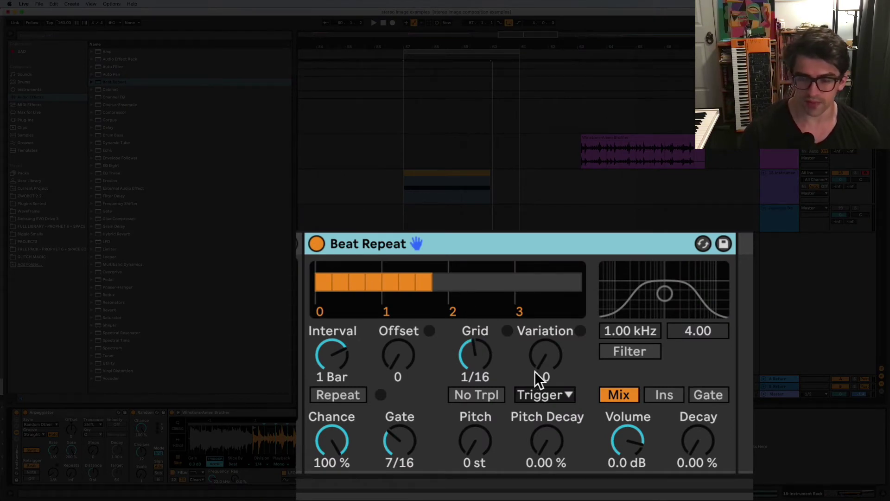
pyautogui.press('space')
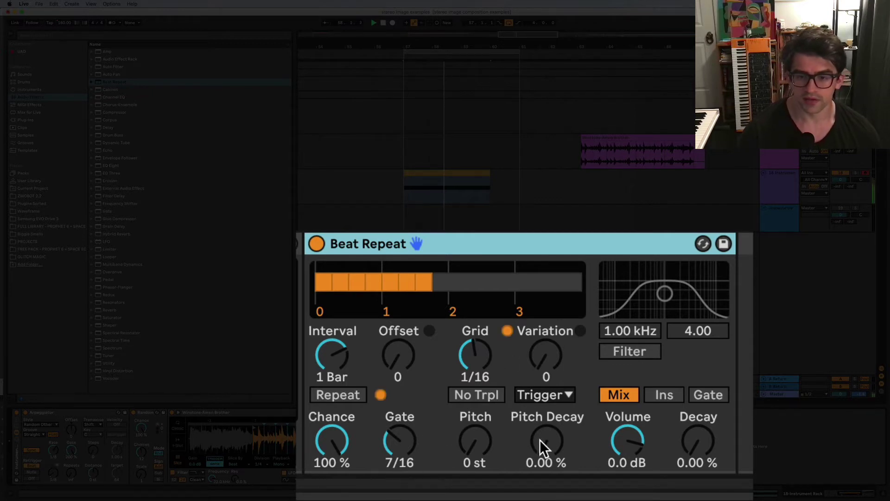
# Raise Beat Repeat's grid variation, exclude triplets and adjust the repeat chance
pyautogui.moveTo(545, 356)
pyautogui.mouseDown()
pyautogui.moveTo(545, 288)
pyautogui.moveTo(540, 357)
pyautogui.mouseUp()
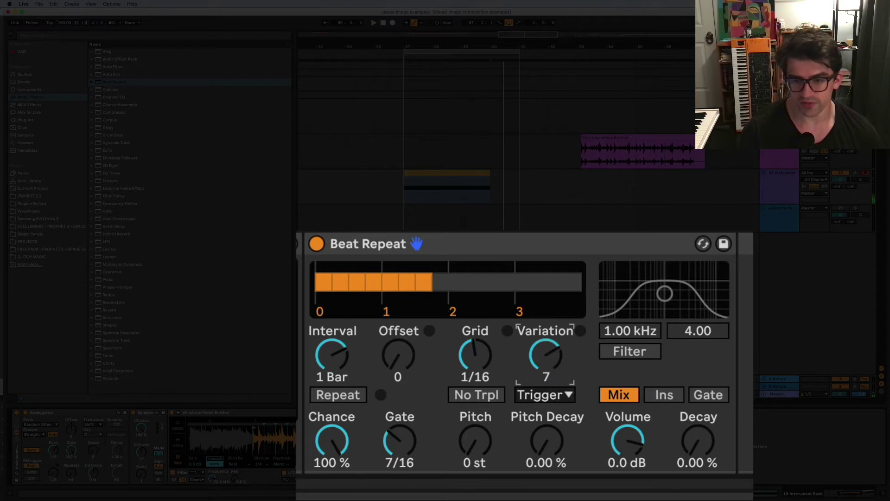
pyautogui.click(492, 396)
pyautogui.moveTo(324, 460)
pyautogui.mouseDown()
pyautogui.moveTo(325, 470)
pyautogui.moveTo(326, 417)
pyautogui.moveTo(326, 452)
pyautogui.moveTo(325, 418)
pyautogui.moveTo(325, 444)
pyautogui.mouseUp()
pyautogui.press('space')
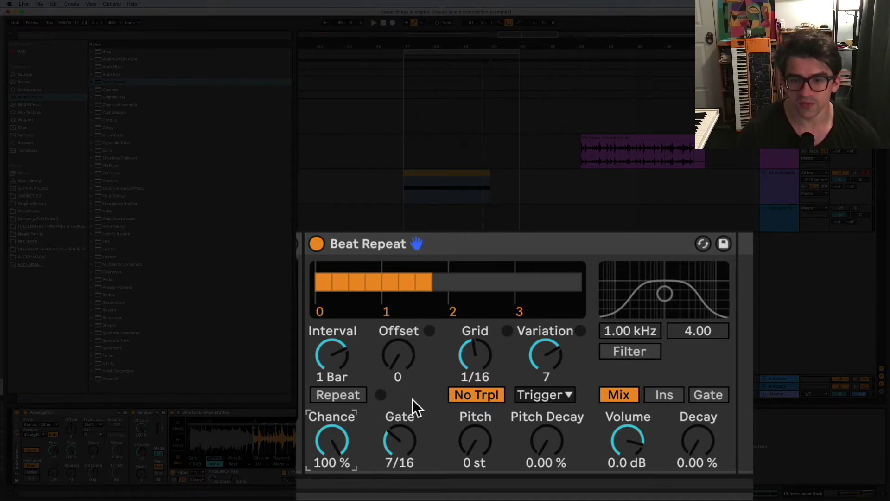
# Set Beat Repeat variation 2, pitch decay 15.9%, pitch -2 st, offset 2/16, decay 46.9%
pyautogui.moveTo(520, 378); pyautogui.dragTo(521, 394)
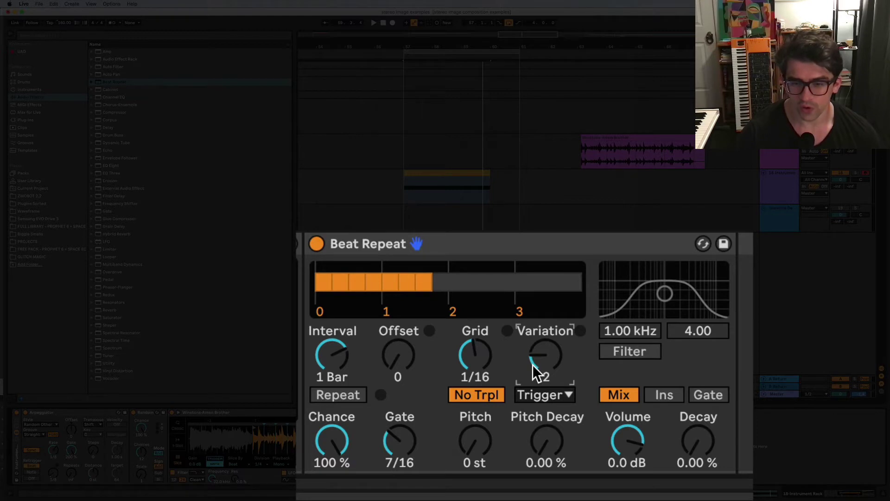
pyautogui.moveTo(561, 457); pyautogui.dragTo(561, 443)
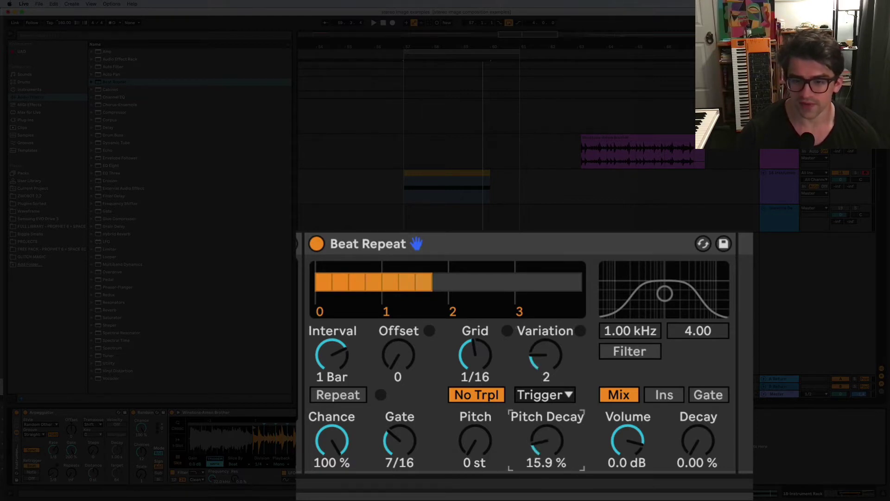
pyautogui.moveTo(482, 461); pyautogui.dragTo(483, 459)
pyautogui.press('space')
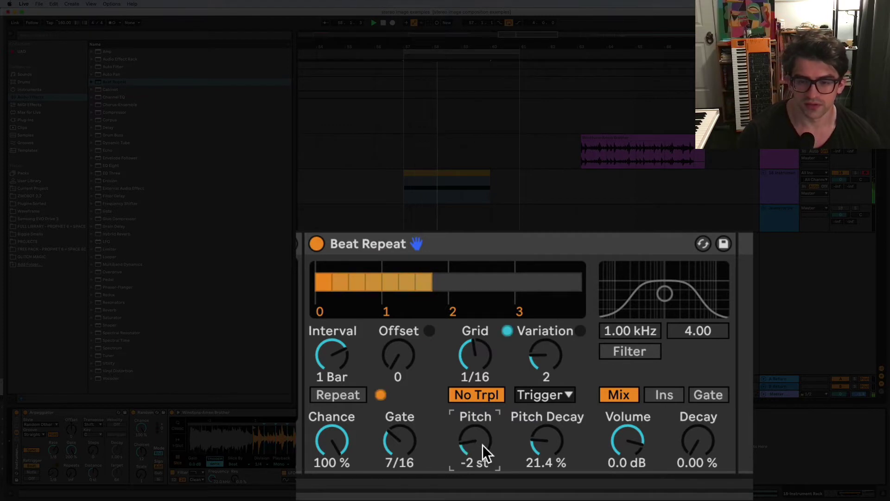
pyautogui.moveTo(404, 368)
pyautogui.mouseDown()
pyautogui.moveTo(403, 357)
pyautogui.moveTo(404, 369)
pyautogui.mouseUp()
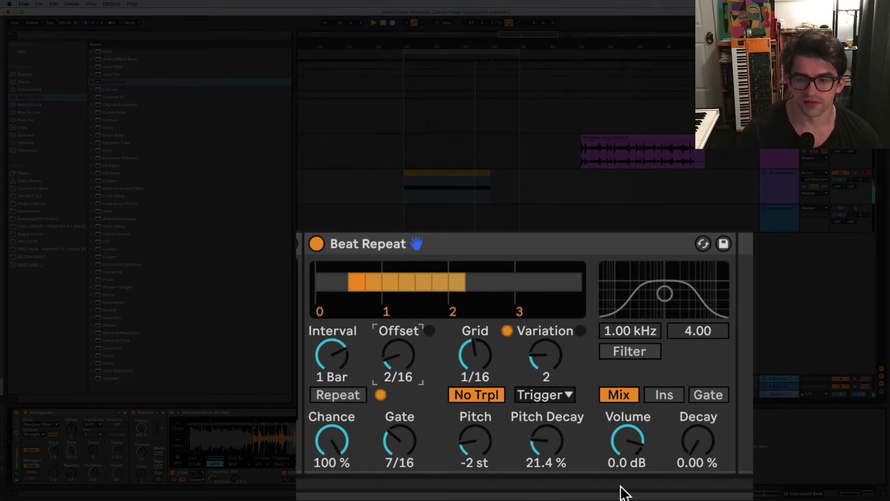
pyautogui.moveTo(704, 465)
pyautogui.mouseDown()
pyautogui.moveTo(704, 442)
pyautogui.moveTo(704, 470)
pyautogui.mouseUp()
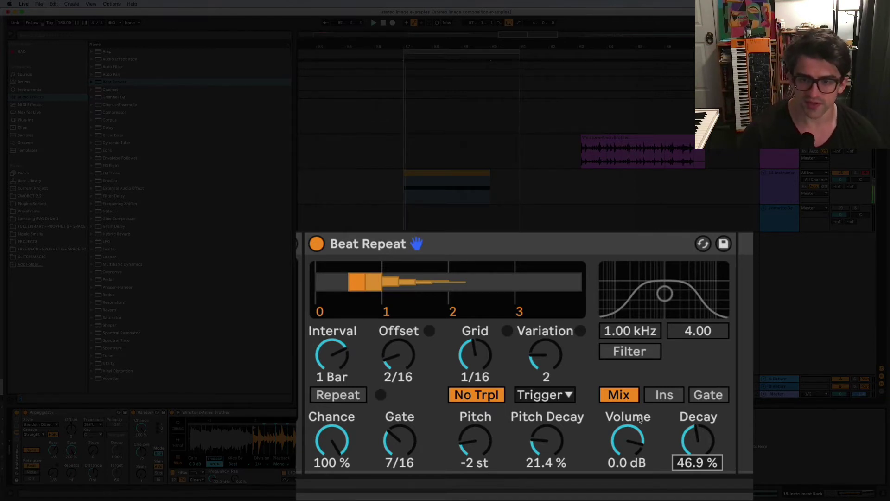
pyautogui.moveTo(549, 366)
pyautogui.mouseDown()
pyautogui.moveTo(546, 359)
pyautogui.moveTo(546, 367)
pyautogui.mouseUp()
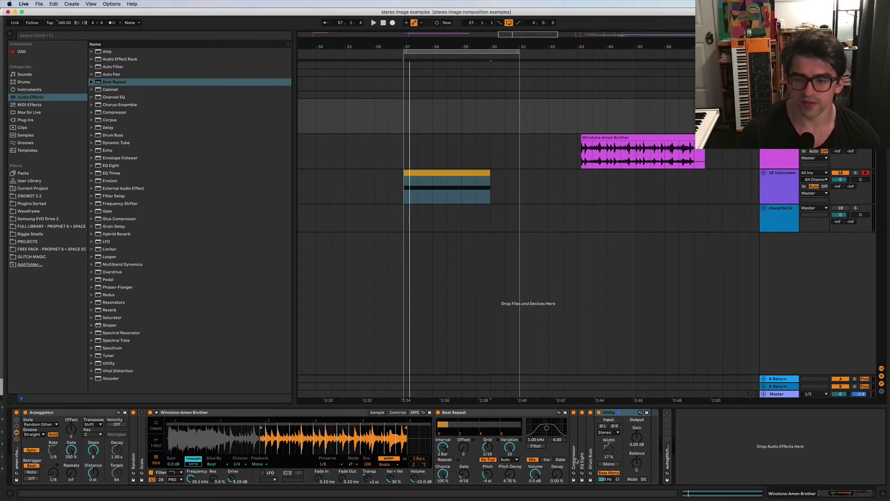
# Expand the example rack's Compressor, EQ Eight and Drum Buss to inspect their settings
pyautogui.doubleClick(576, 461)
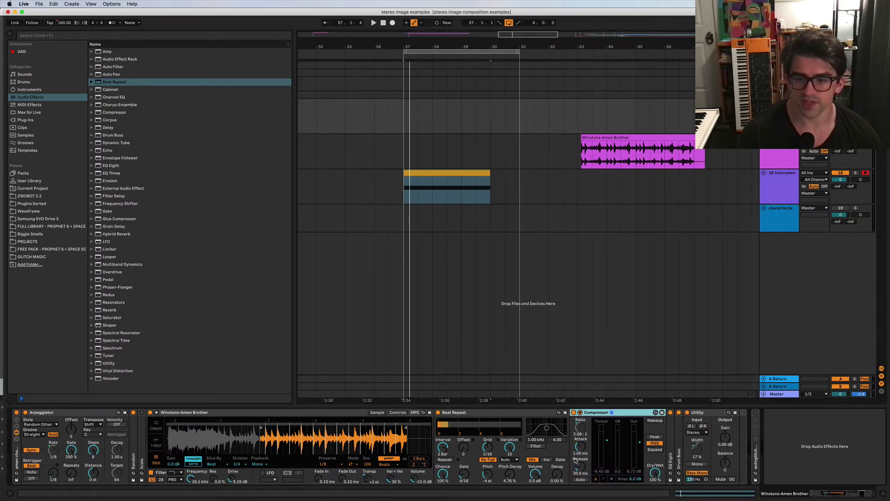
pyautogui.doubleClick(670, 465)
pyautogui.doubleClick(761, 462)
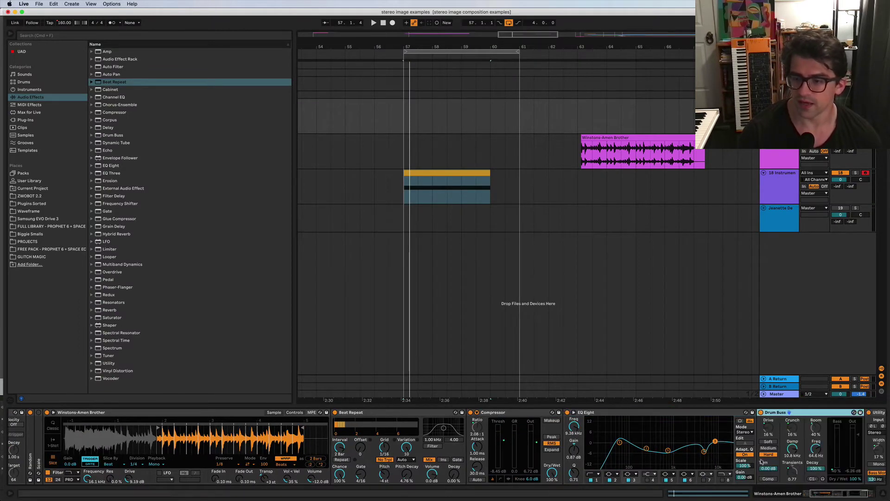
pyautogui.hscroll(-5, 761, 464)
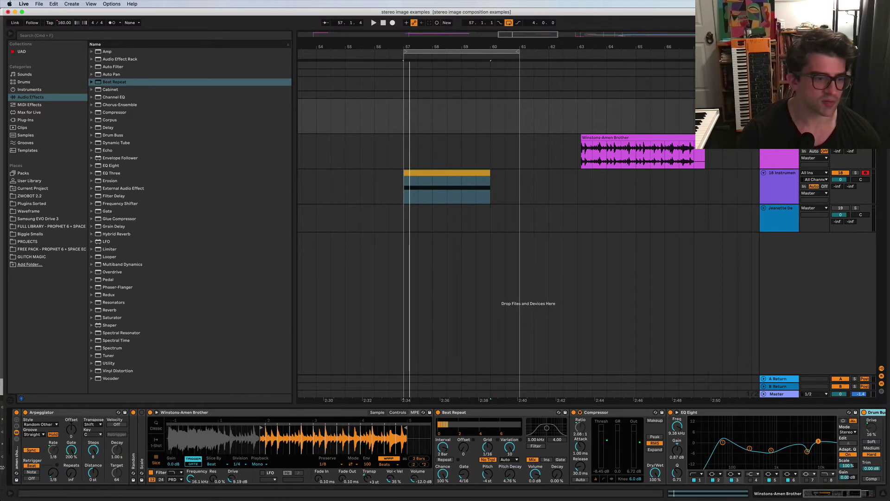
# View the example rack's macro controls, then return to the 18 Instrument track's chain
pyautogui.click(18, 424)
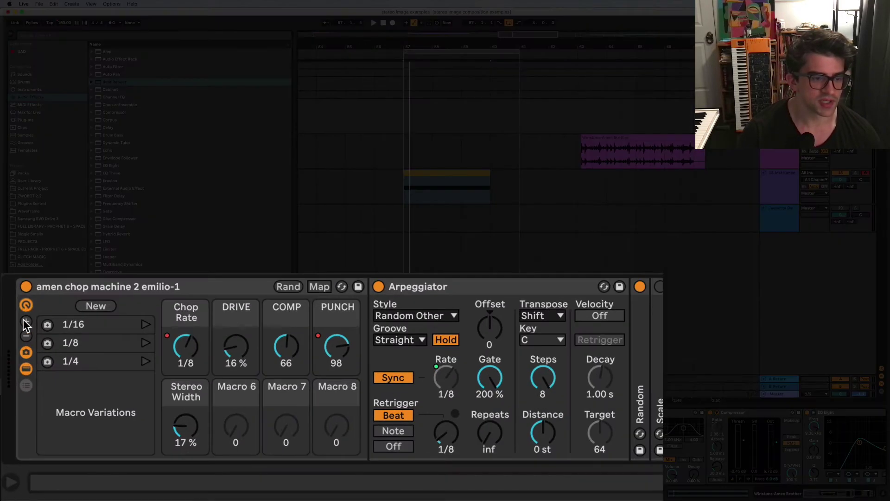
pyautogui.click(26, 353)
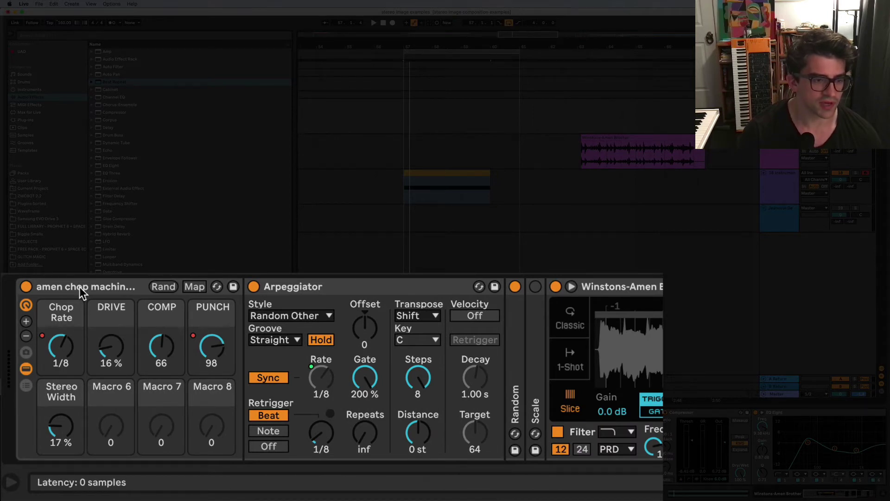
pyautogui.hscroll(10, 628, 350)
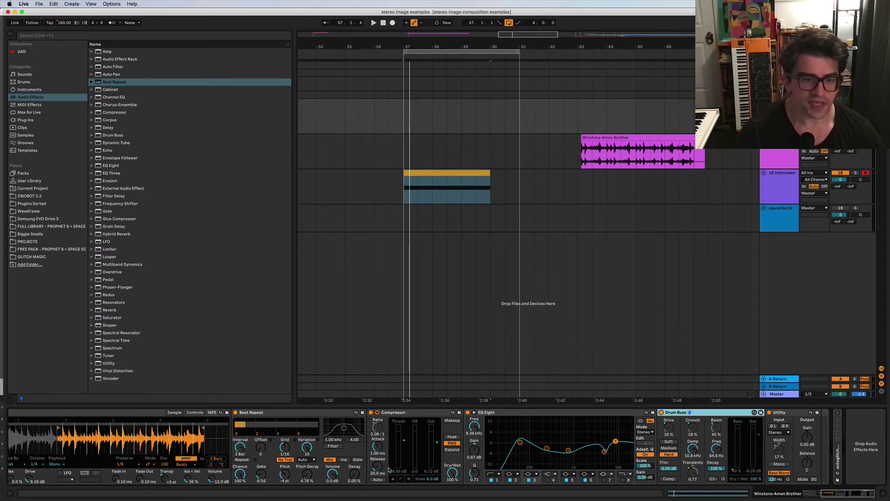
pyautogui.click(407, 421)
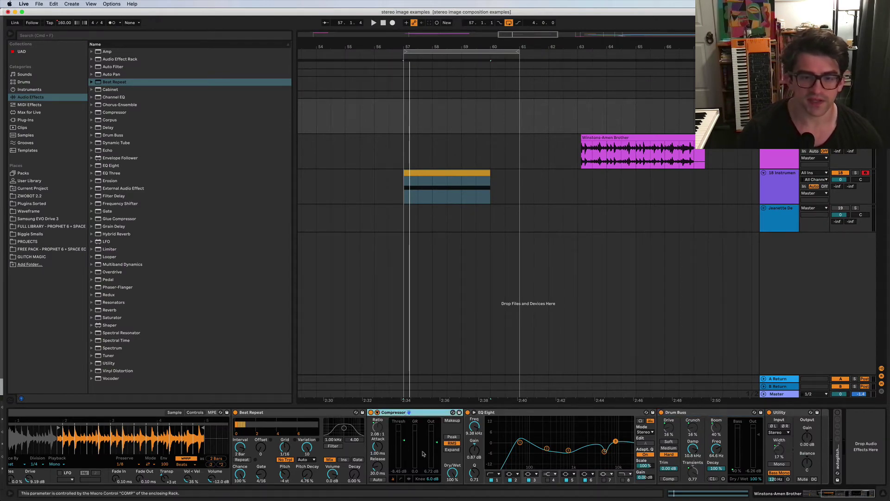
pyautogui.click(784, 180)
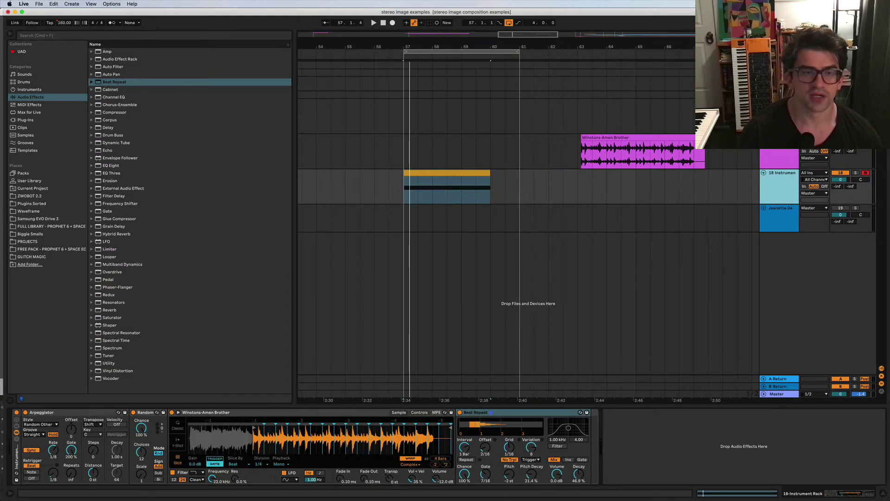
# Add a Compressor right after Beat Repeat, shown in its compact meter view
pyautogui.click(107, 114)
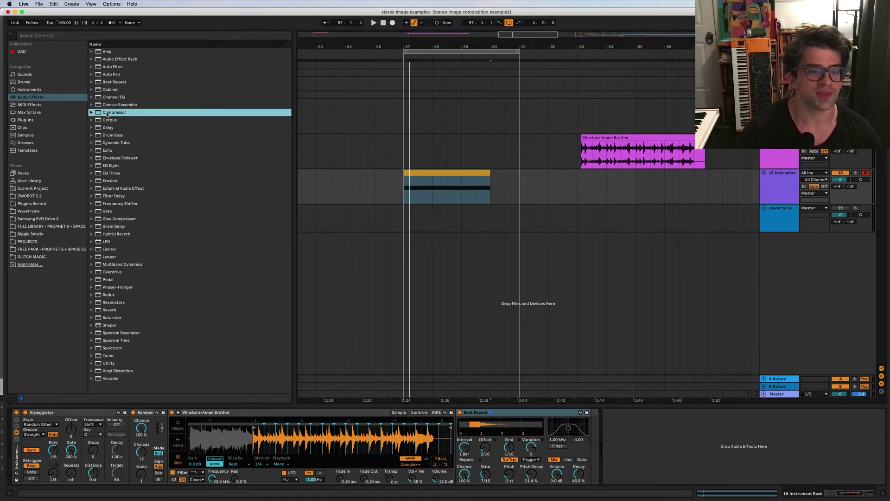
pyautogui.moveTo(574, 490); pyautogui.dragTo(585, 467)
pyautogui.moveTo(519, 465); pyautogui.dragTo(556, 473)
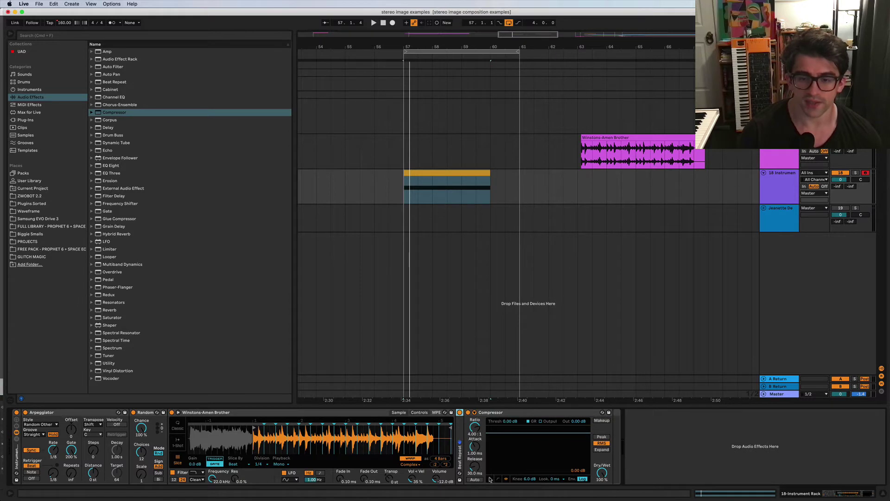
pyautogui.click(490, 479)
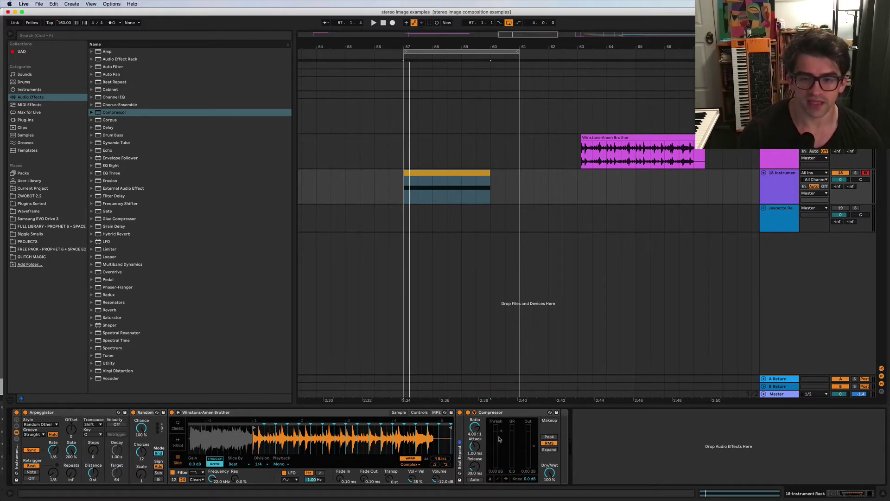
# Set the Compressor to 5.33:1 ratio and about -20.7 dB threshold, then fold it
pyautogui.press('space')
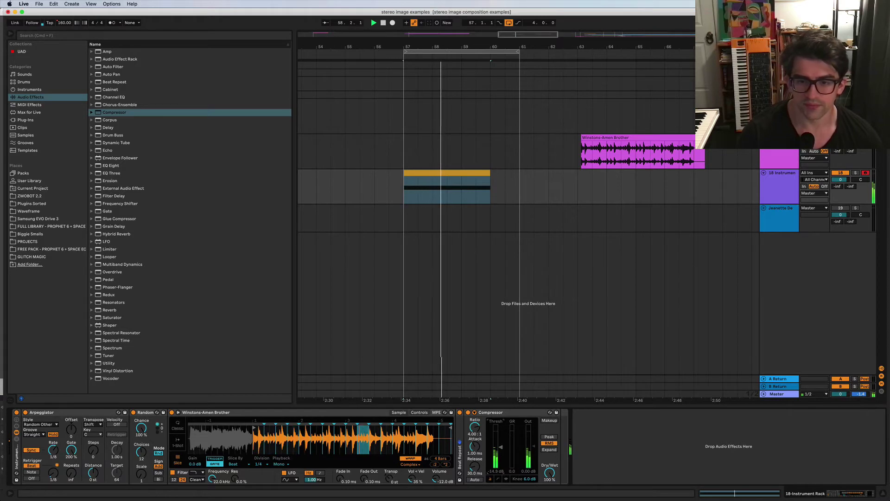
pyautogui.moveTo(475, 427); pyautogui.dragTo(475, 480)
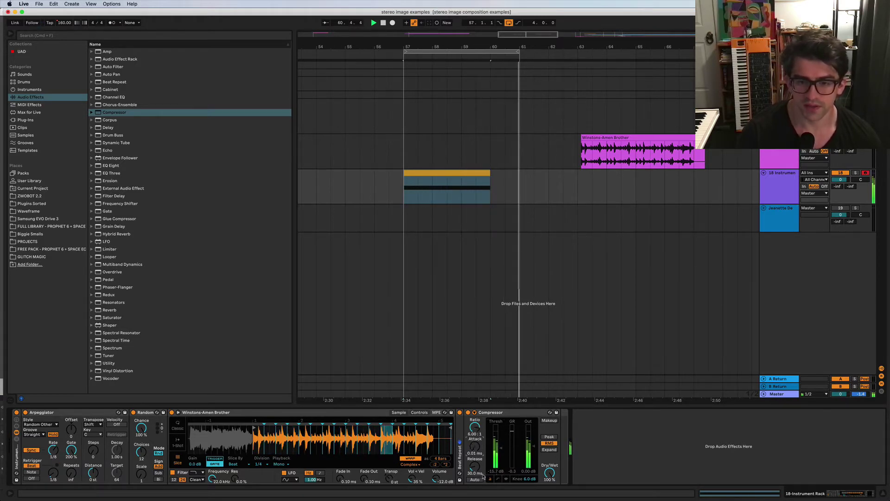
pyautogui.moveTo(475, 429); pyautogui.dragTo(501, 452)
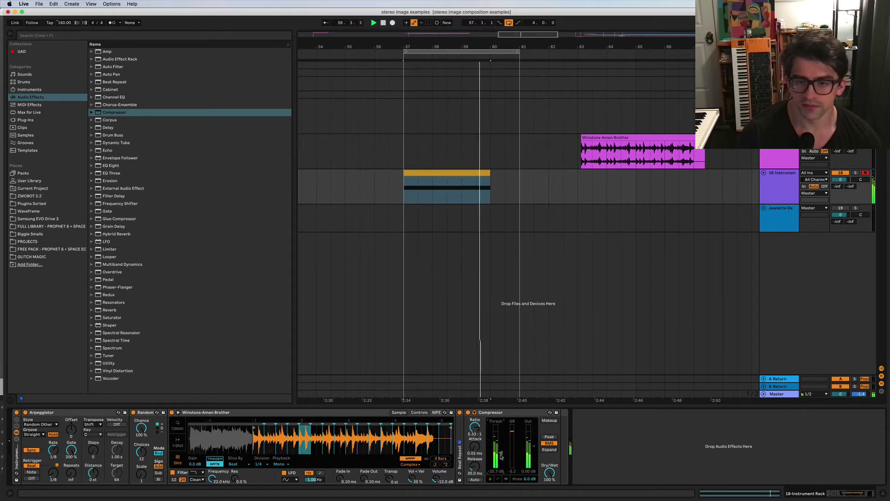
pyautogui.doubleClick(489, 413)
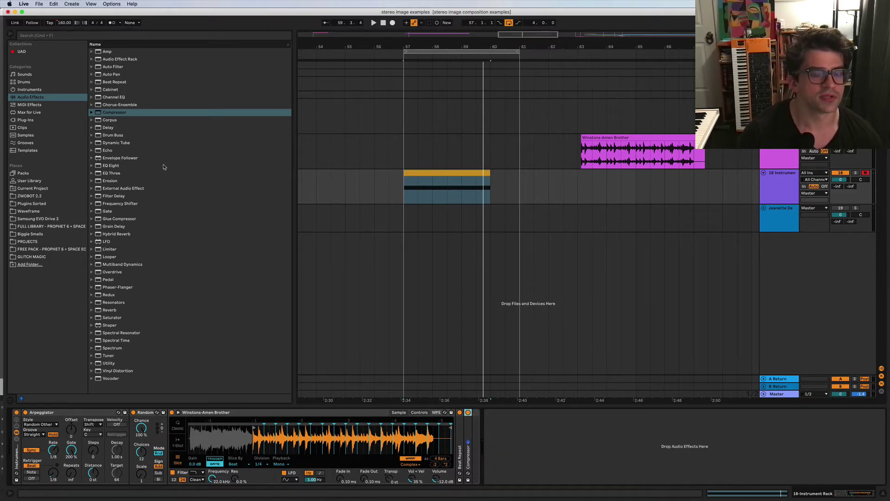
# Add an EQ Eight after the Compressor and fold it
pyautogui.click(112, 173)
pyautogui.click(101, 167)
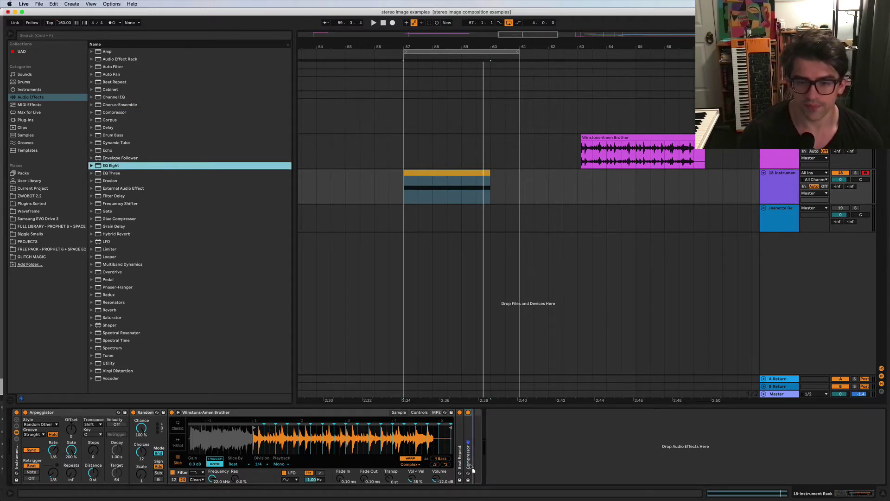
pyautogui.moveTo(469, 466); pyautogui.dragTo(469, 466)
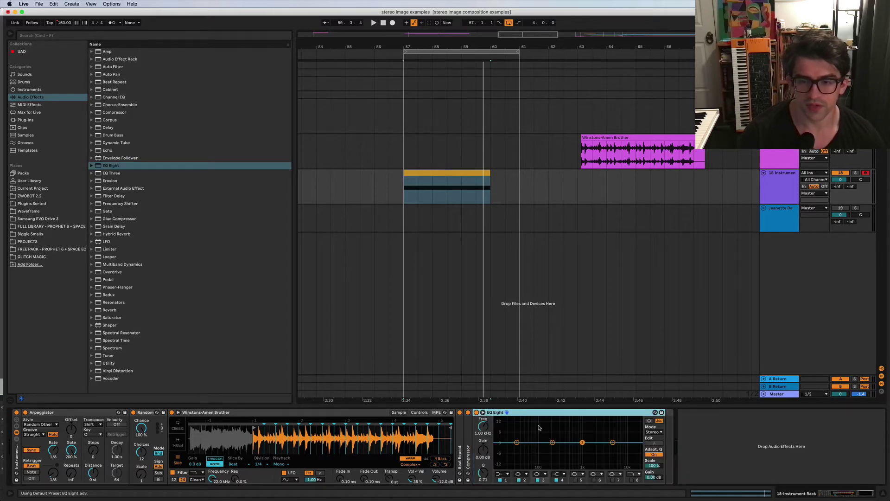
pyautogui.doubleClick(522, 413)
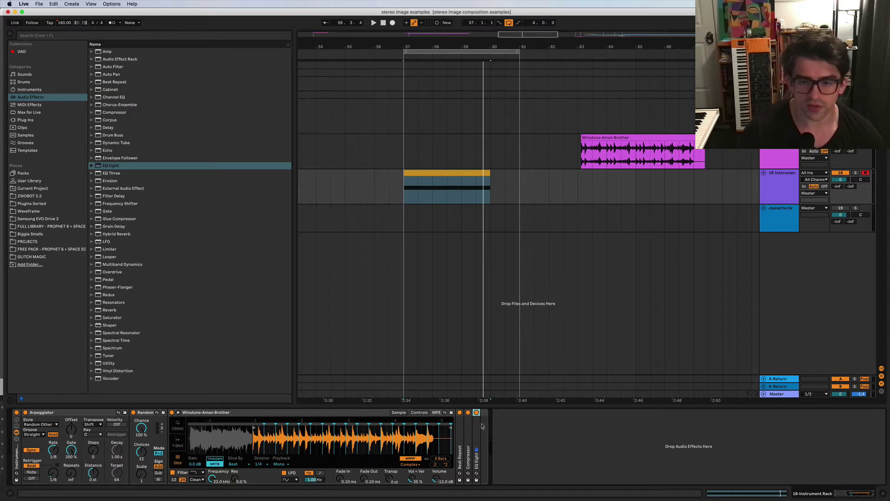
pyautogui.doubleClick(463, 466)
pyautogui.doubleClick(593, 454)
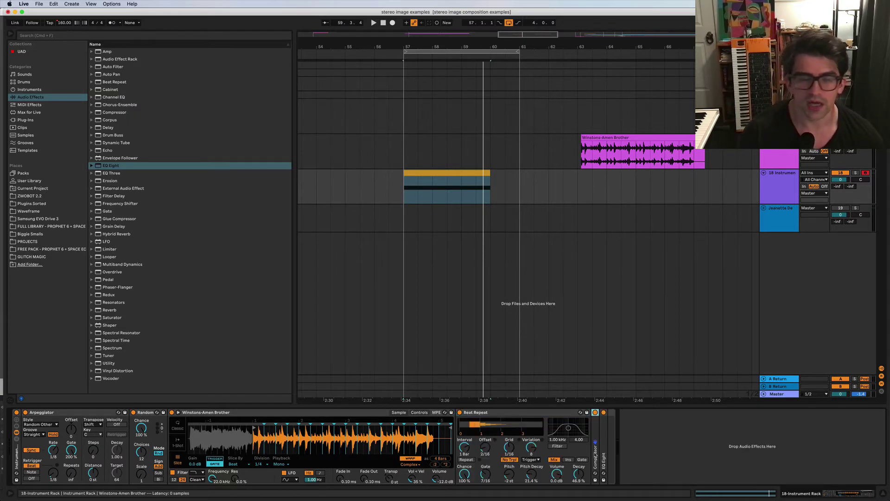
# Add a Drum Buss to the end of the device chain
pyautogui.click(133, 127)
pyautogui.click(121, 143)
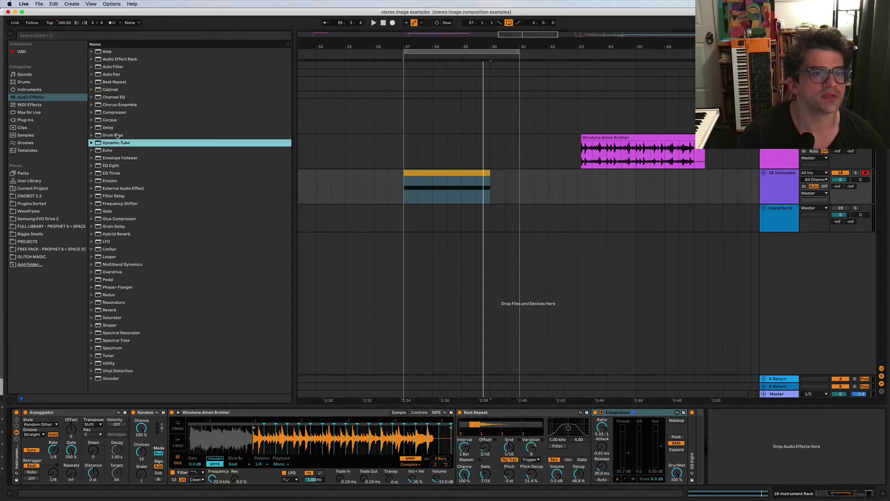
pyautogui.moveTo(118, 135); pyautogui.dragTo(699, 472)
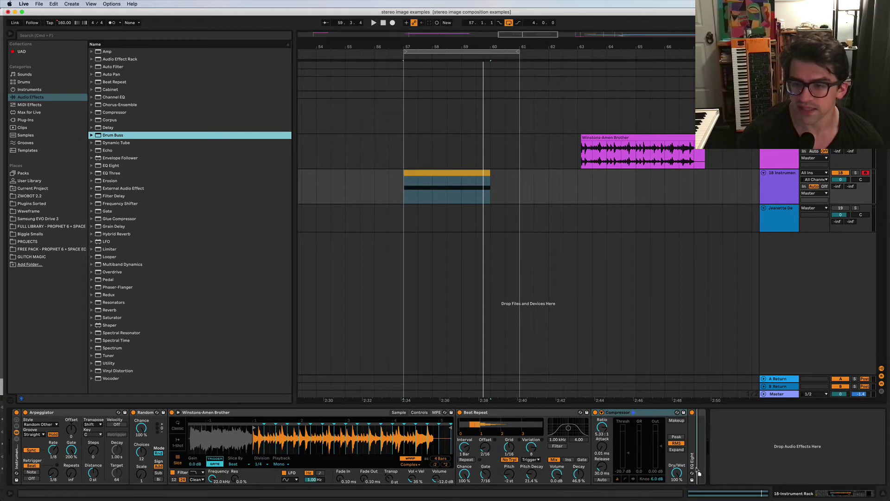
pyautogui.press('Return')
# Fold Beat Repeat and Drum Buss, unfold EQ Eight and start playback
pyautogui.doubleClick(540, 417)
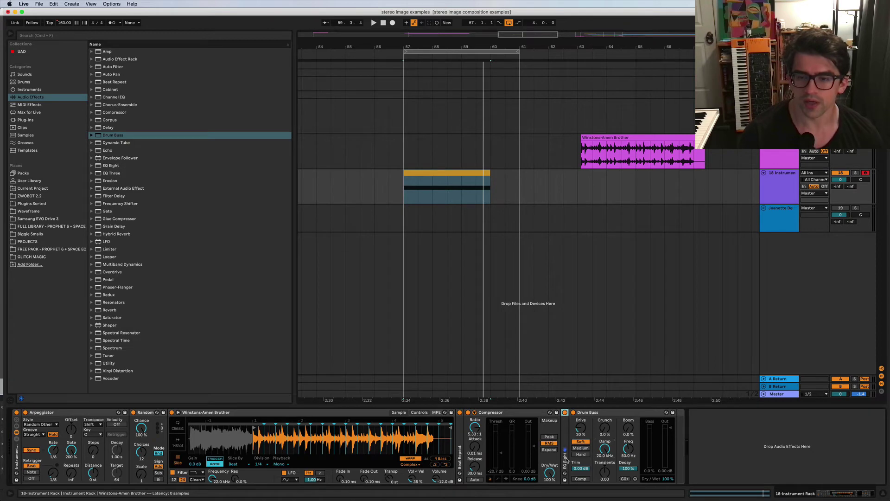
pyautogui.doubleClick(588, 412)
pyautogui.click(566, 449)
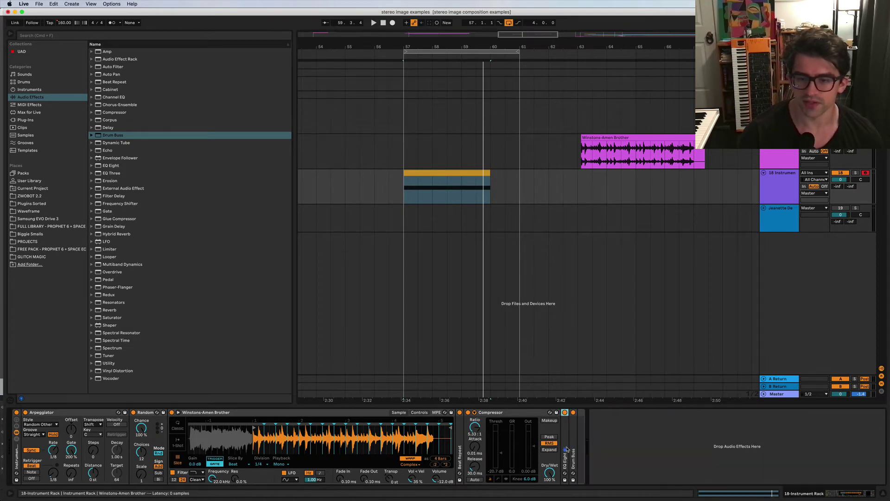
pyautogui.doubleClick(567, 450)
pyautogui.press('space')
pyautogui.click(594, 476)
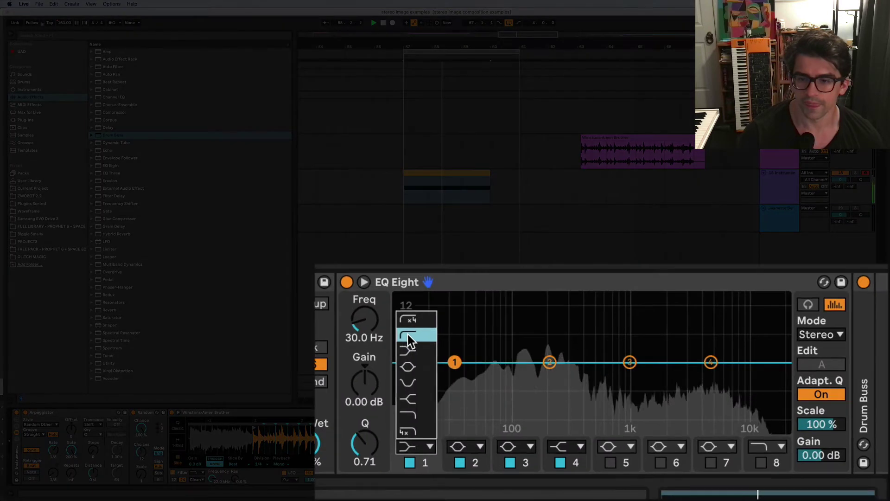
# Make EQ band 1 a low cut at about 74 Hz
pyautogui.click(587, 432)
pyautogui.moveTo(604, 446); pyautogui.dragTo(607, 445)
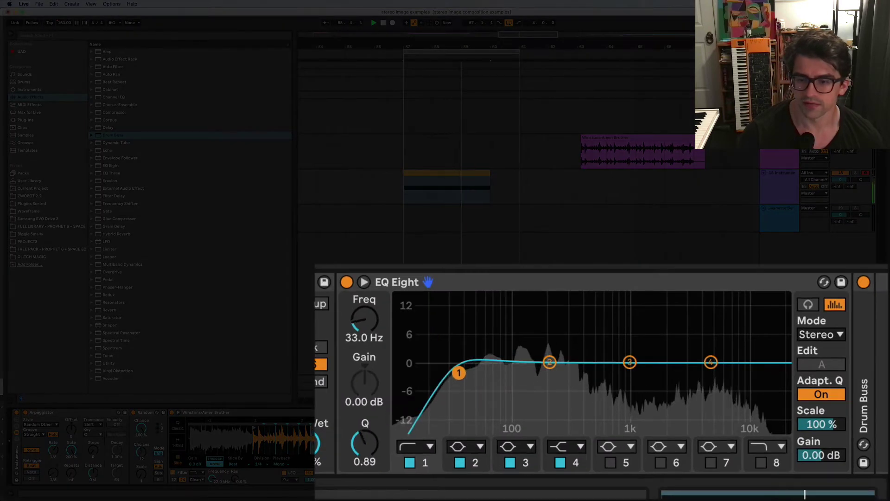
pyautogui.moveTo(459, 372); pyautogui.dragTo(496, 367)
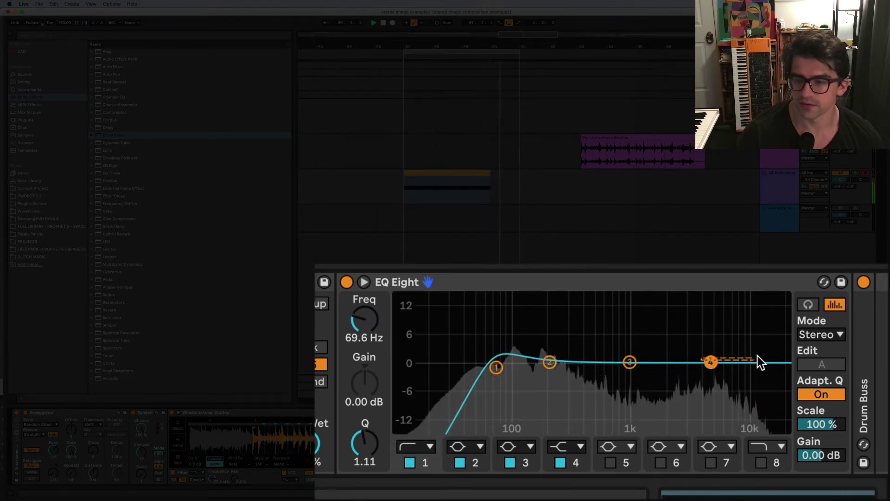
# Disable band 4, cut 3.6 dB near 4.6 kHz, boost around 1 kHz, cut 3 dB at 245 Hz
pyautogui.click(711, 361)
pyautogui.click(560, 463)
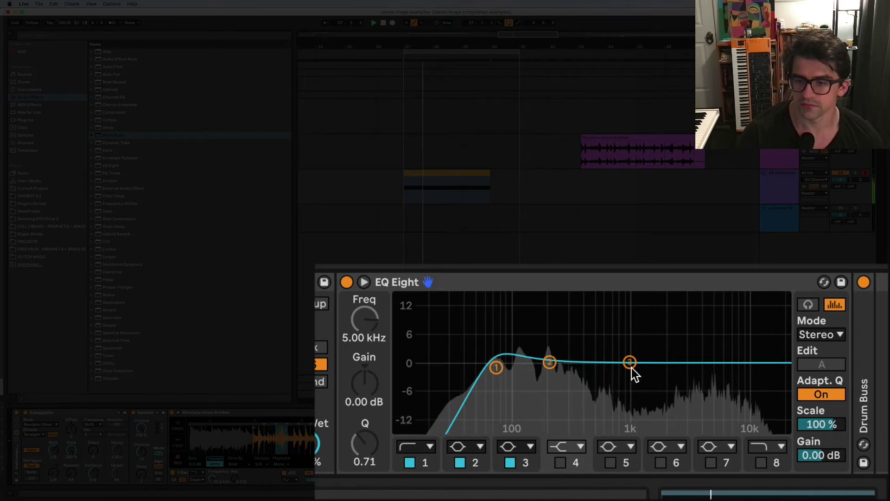
pyautogui.moveTo(632, 369); pyautogui.dragTo(707, 384)
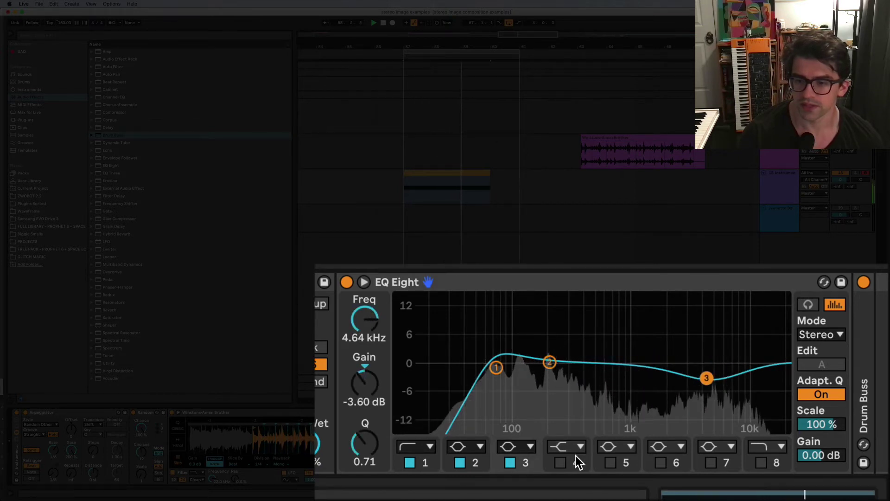
pyautogui.click(611, 463)
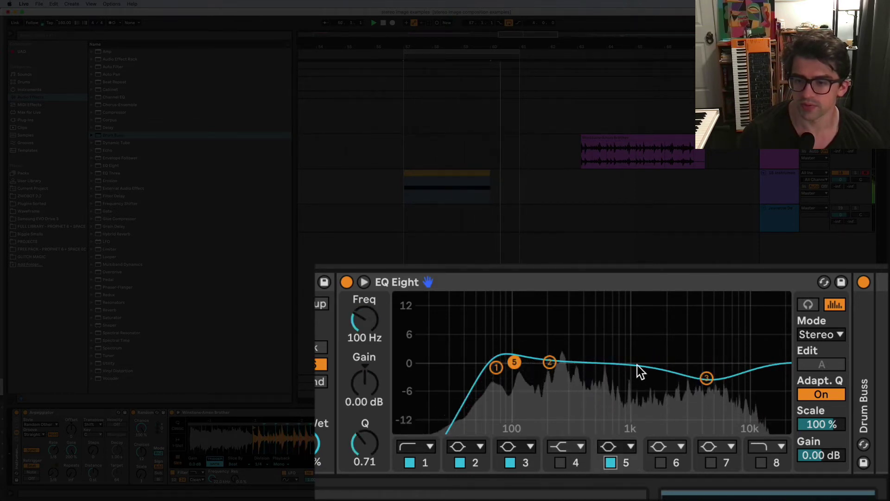
pyautogui.moveTo(514, 362); pyautogui.dragTo(636, 354)
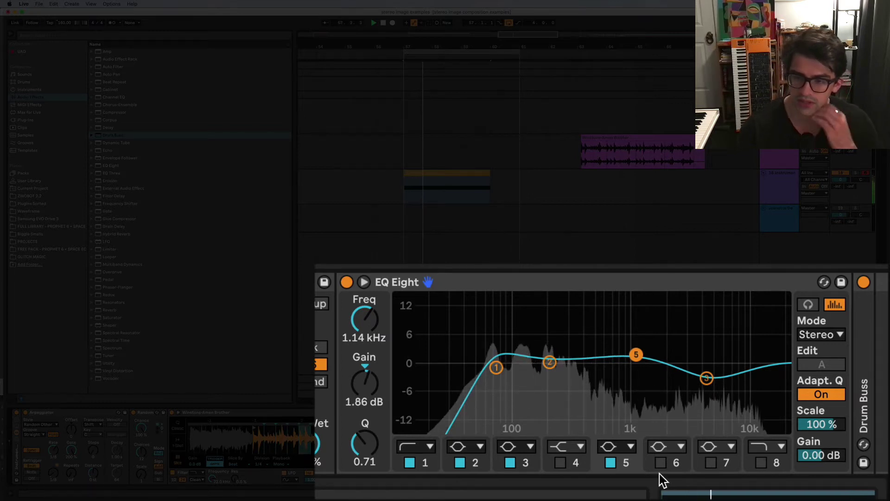
pyautogui.moveTo(549, 362); pyautogui.dragTo(559, 374)
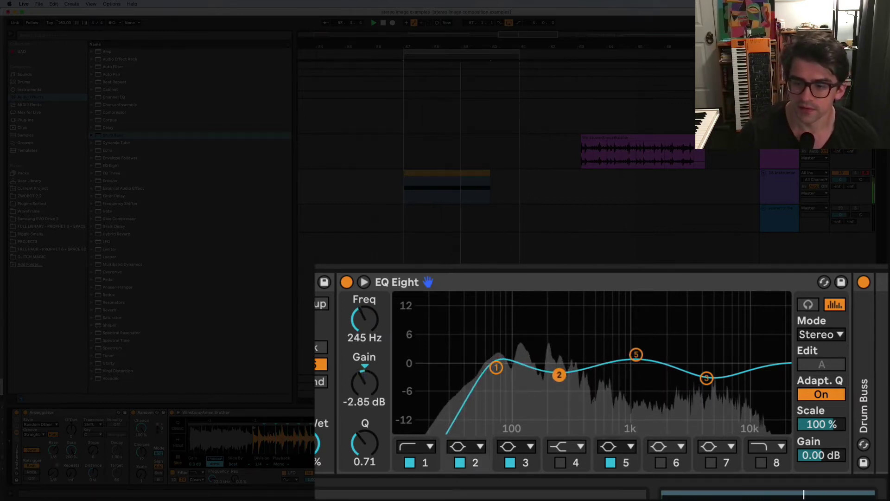
# Compare the EQ bypassed and on, fold EQ Eight and unfold the Drum Buss
pyautogui.click(346, 282)
pyautogui.click(346, 283)
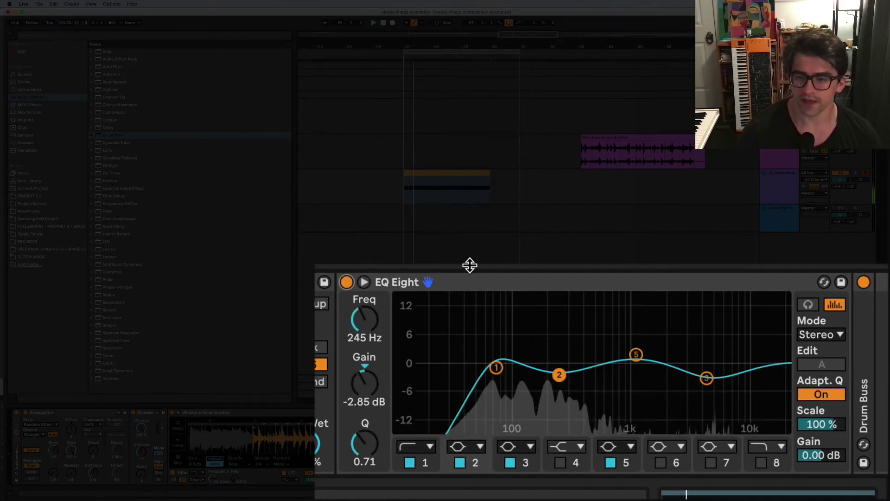
pyautogui.doubleClick(476, 278)
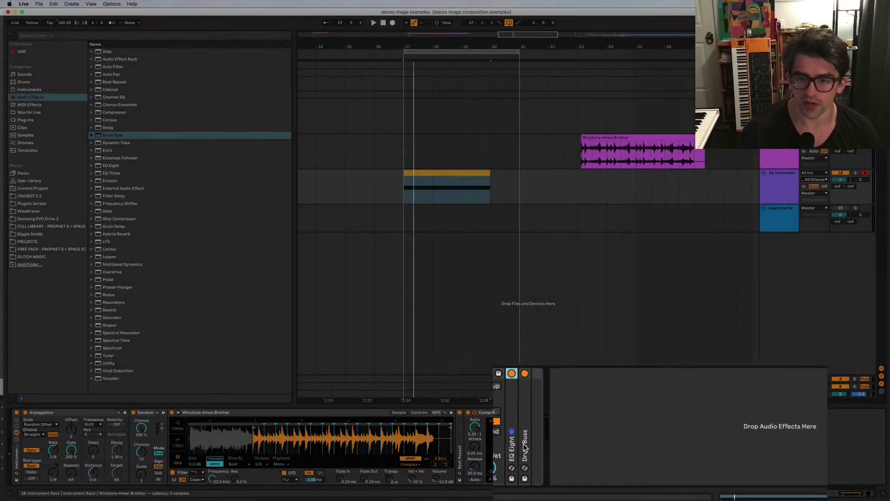
pyautogui.doubleClick(370, 410)
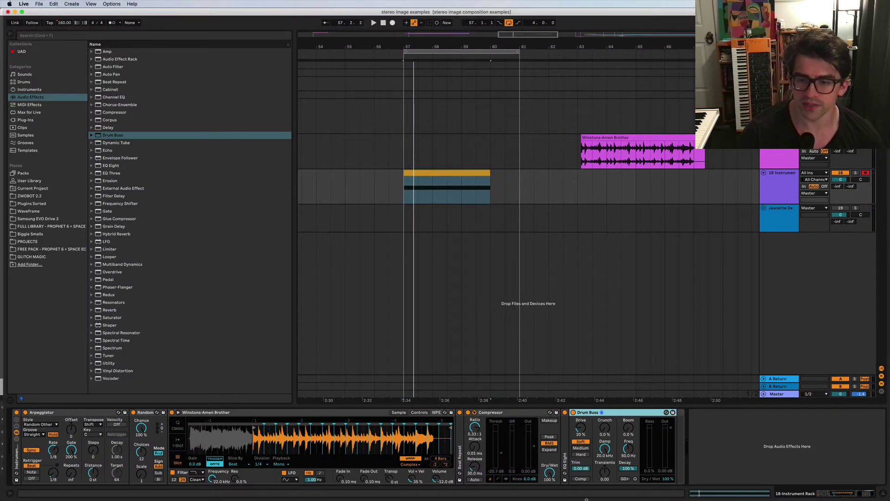
# Lower Drum Buss Damp to 14.1 kHz, audition Boom but leave it at 0%, and fold it
pyautogui.moveTo(603, 456); pyautogui.dragTo(602, 461)
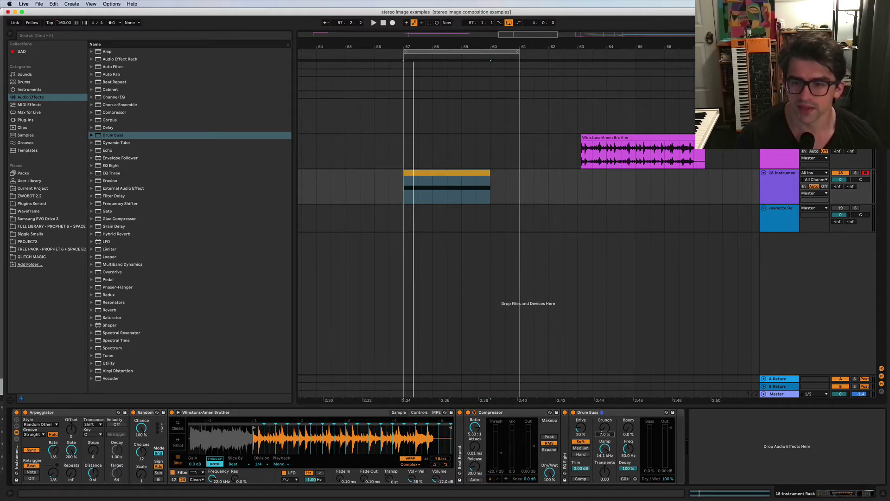
pyautogui.press('space')
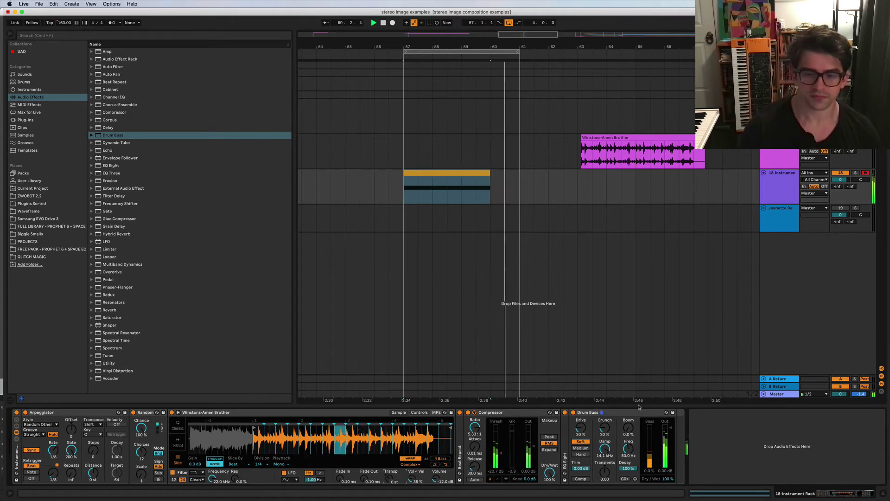
pyautogui.moveTo(628, 427)
pyautogui.mouseDown()
pyautogui.moveTo(628, 371)
pyautogui.moveTo(629, 431)
pyautogui.mouseUp()
pyautogui.press('space')
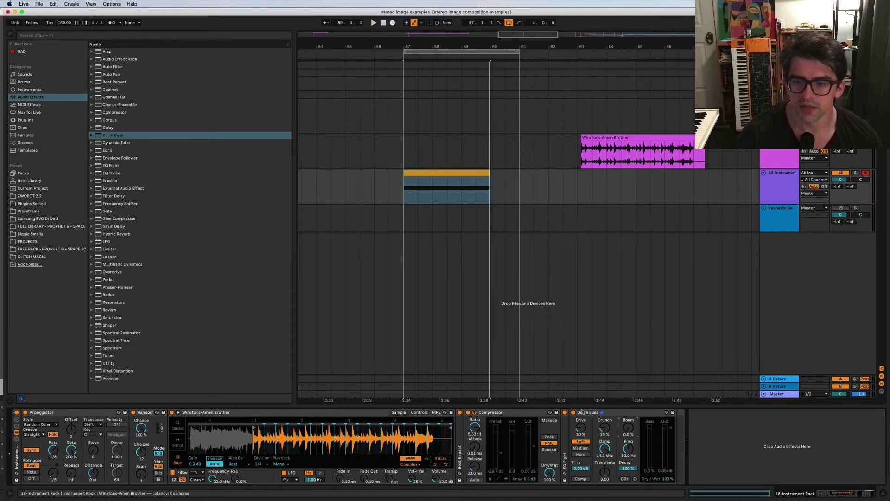
pyautogui.doubleClick(582, 413)
pyautogui.click(48, 36)
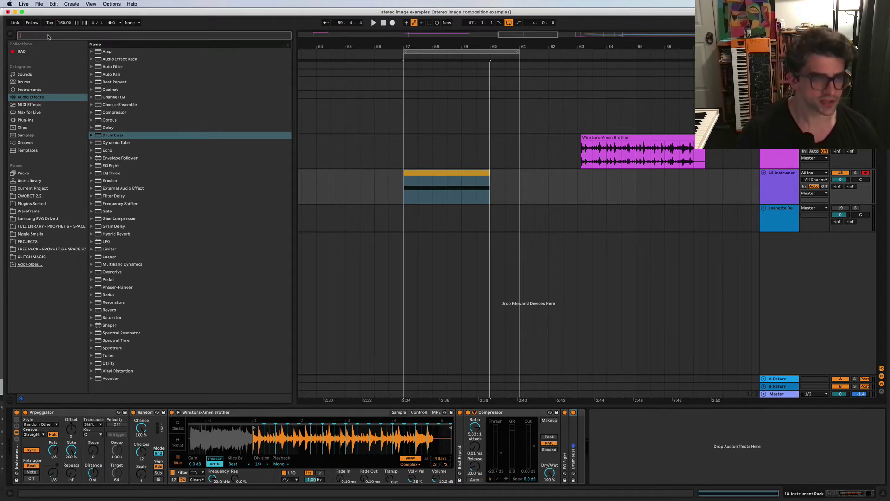
# Add a Utility found via 'util' after Drum Buss with Bass Mono on at 120 Hz
pyautogui.write('util')
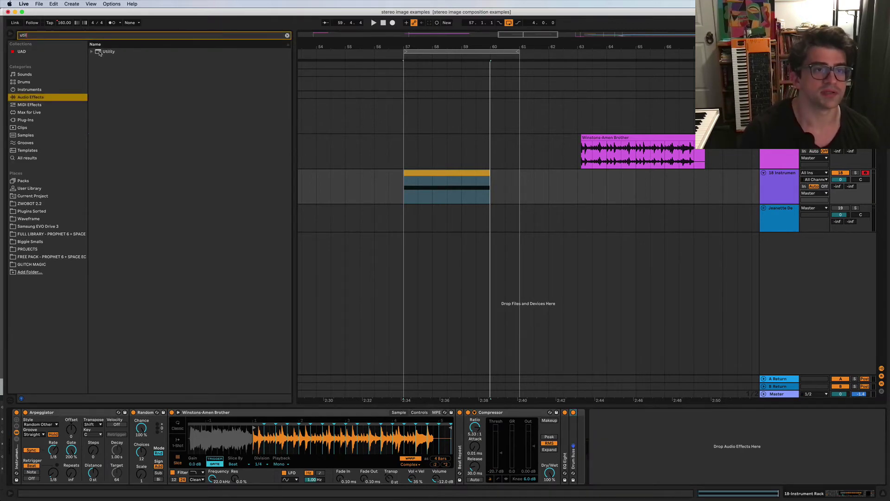
pyautogui.moveTo(99, 52); pyautogui.dragTo(582, 462)
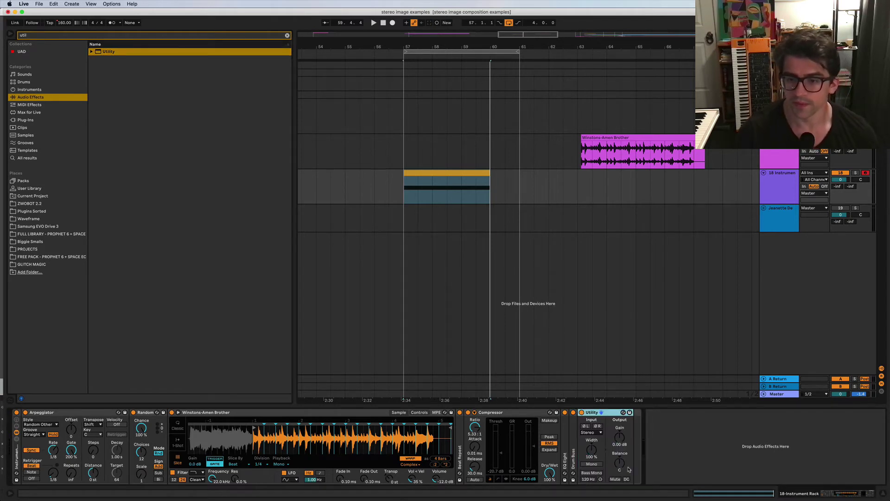
pyautogui.click(598, 473)
pyautogui.press('space')
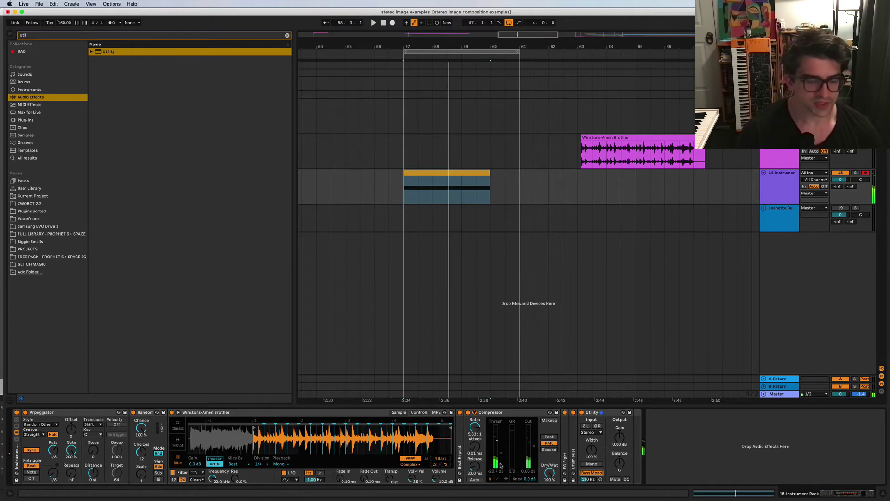
pyautogui.click(17, 420)
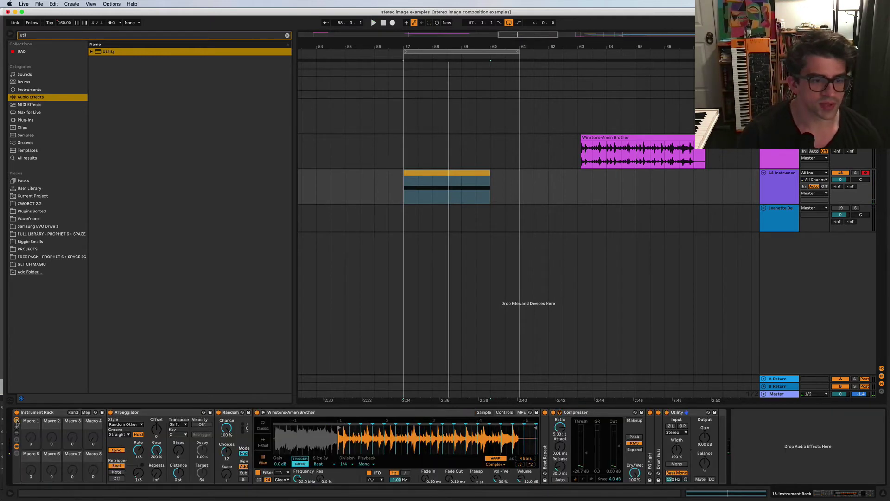
# Map the Arpeggiator's Rate to Macro 1 and name that macro RATE
pyautogui.doubleClick(160, 412)
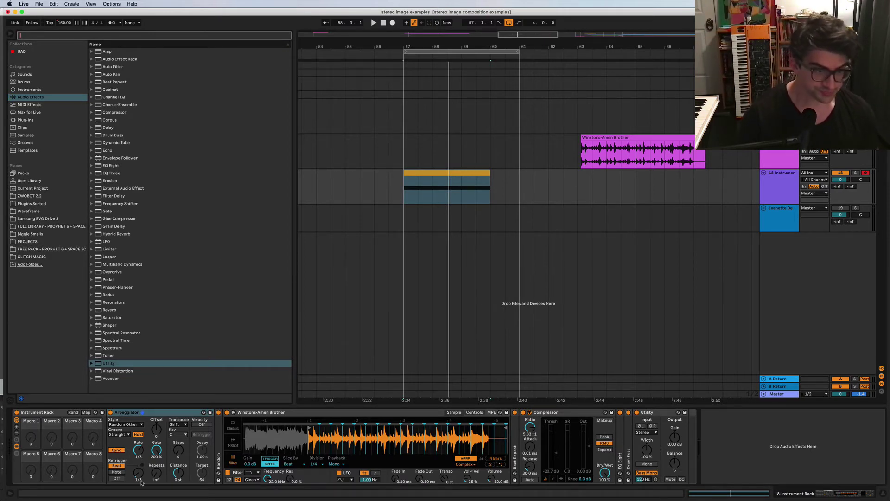
pyautogui.rightClick(138, 451)
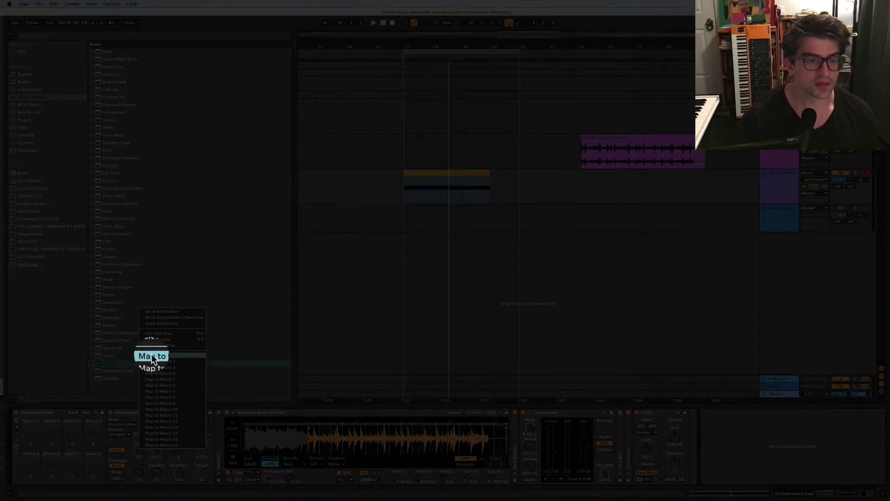
pyautogui.click(152, 355)
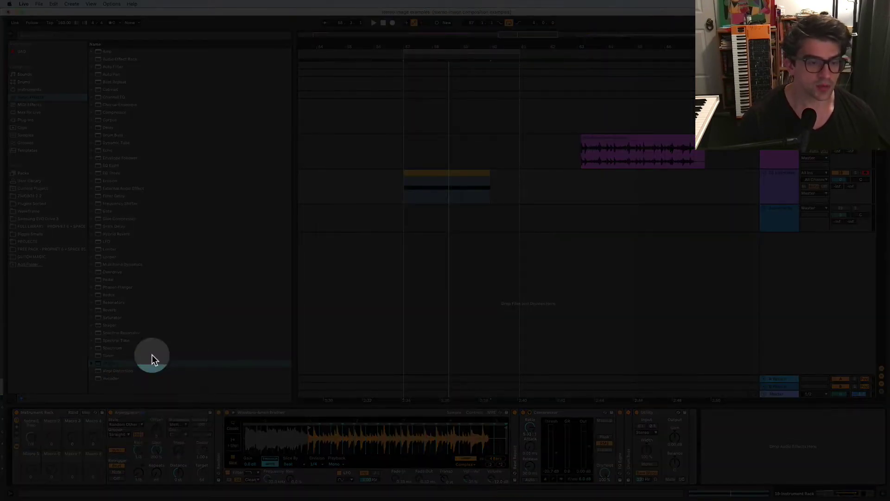
pyautogui.click(30, 422)
pyautogui.write('A')
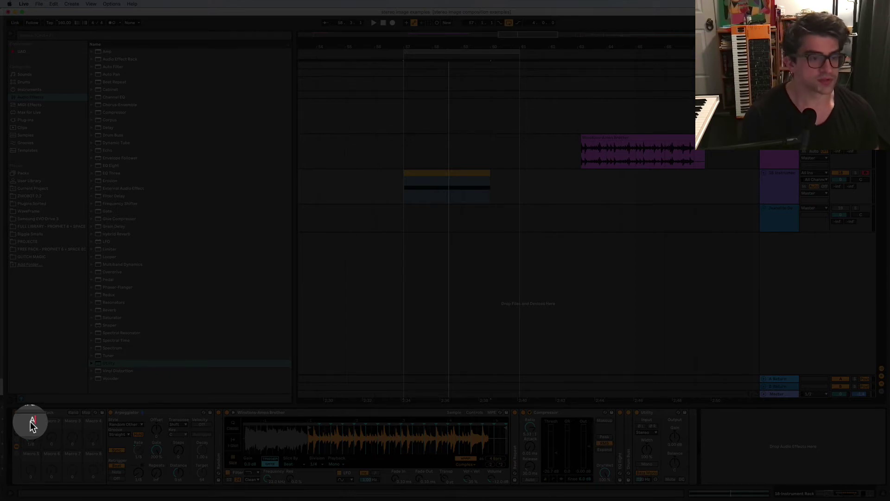
pyautogui.press('BackSpace')
pyautogui.write('RATE')
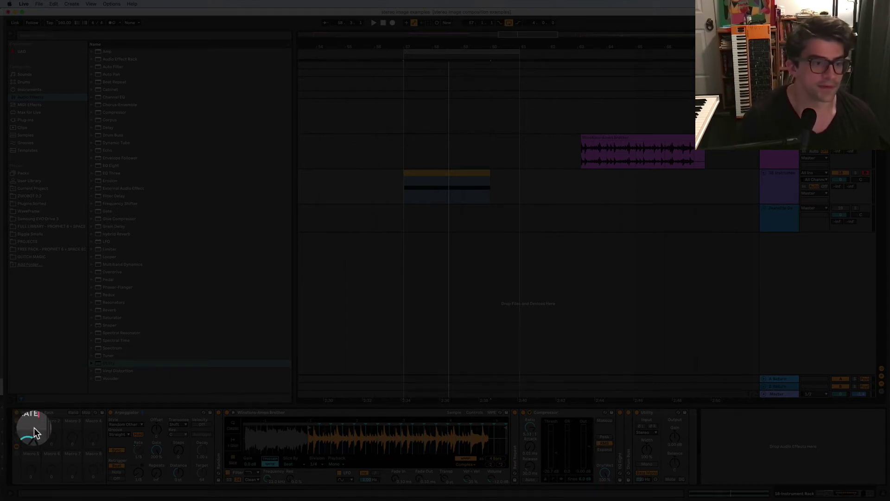
pyautogui.press('Return')
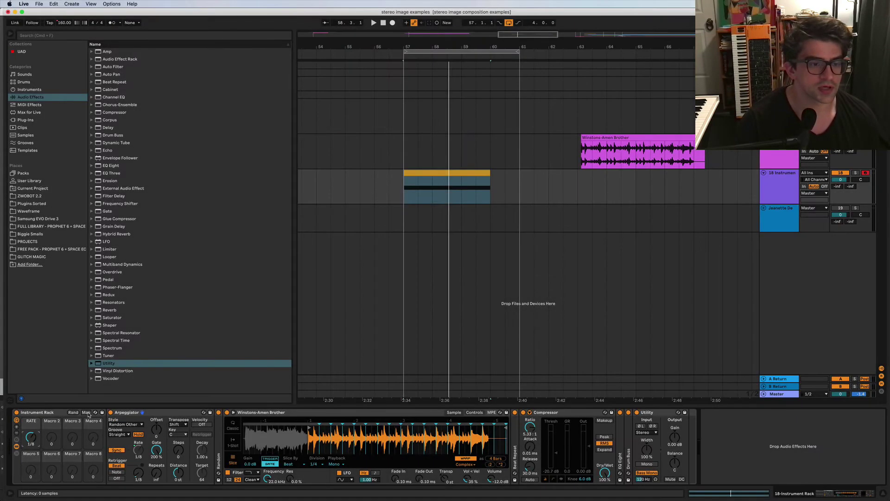
# Set the RATE mapping range from 1/16 minimum to 1/4 maximum
pyautogui.click(86, 412)
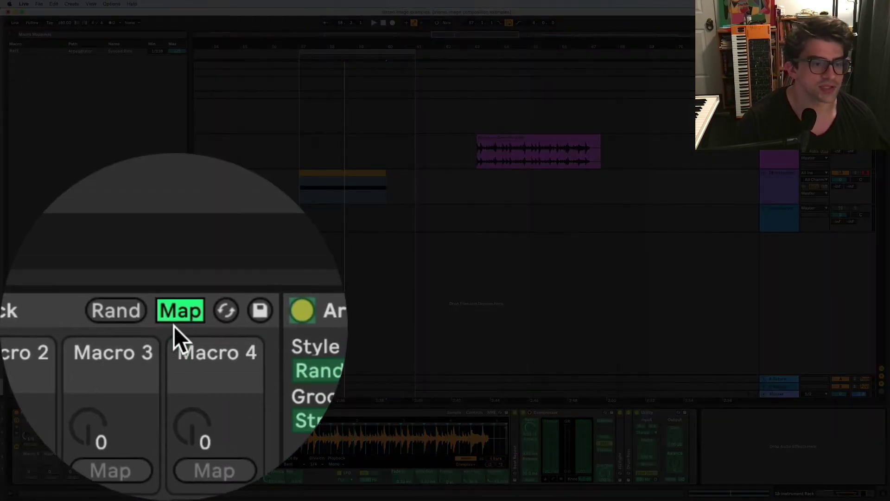
pyautogui.moveTo(170, 179)
pyautogui.mouseDown()
pyautogui.moveTo(170, 170)
pyautogui.moveTo(170, 199)
pyautogui.moveTo(176, 191)
pyautogui.mouseUp()
pyautogui.moveTo(97, 31); pyautogui.dragTo(97, 29)
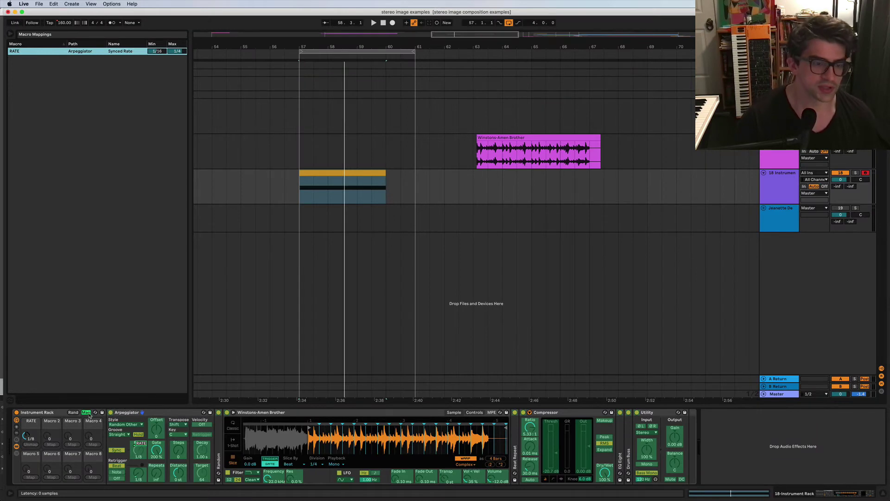
pyautogui.click(87, 412)
# Test RATE during playback, leave it at 1/8, and fold the Arpeggiator
pyautogui.press('space')
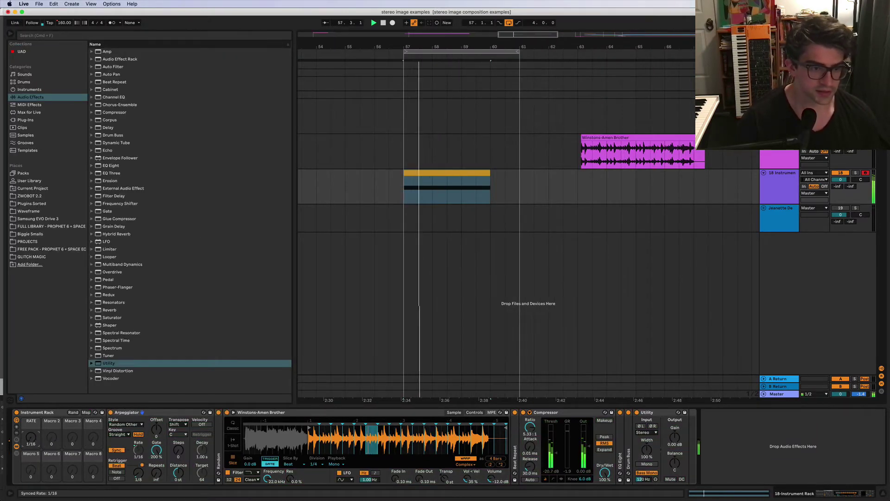
pyautogui.moveTo(32, 440)
pyautogui.mouseDown()
pyautogui.moveTo(33, 422)
pyautogui.moveTo(31, 473)
pyautogui.moveTo(31, 417)
pyautogui.moveTo(33, 437)
pyautogui.mouseUp()
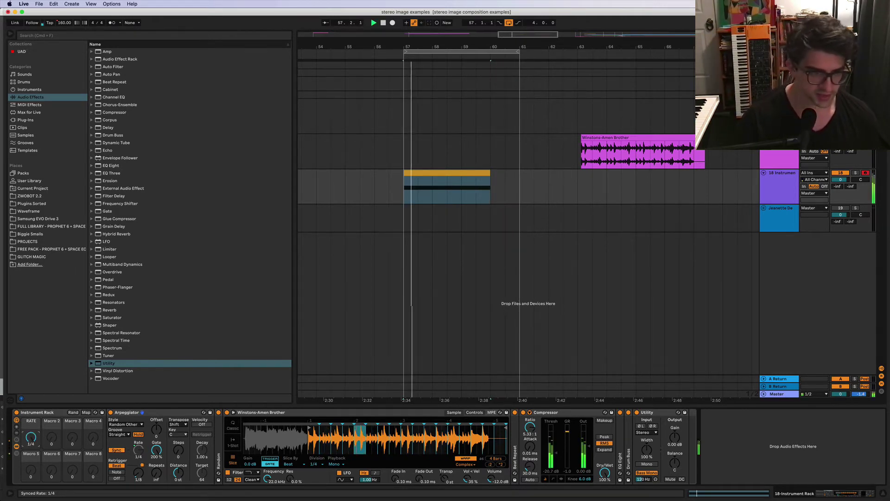
pyautogui.moveTo(31, 437); pyautogui.dragTo(31, 443)
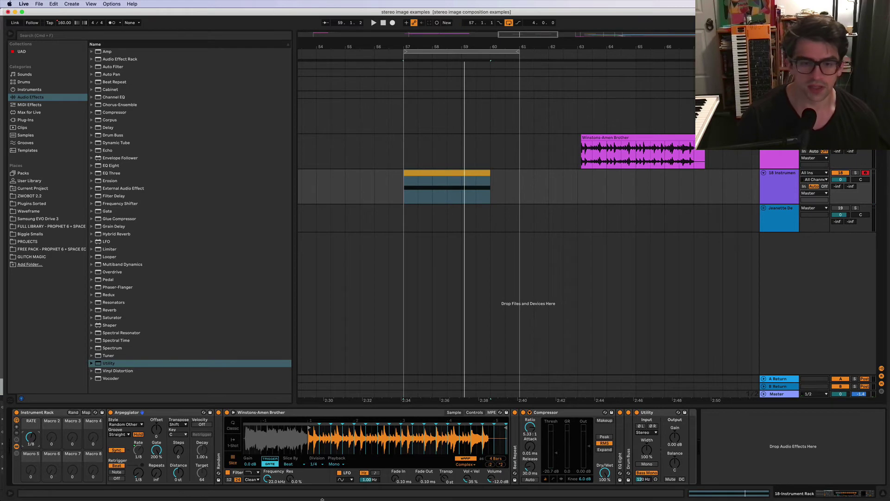
pyautogui.doubleClick(153, 412)
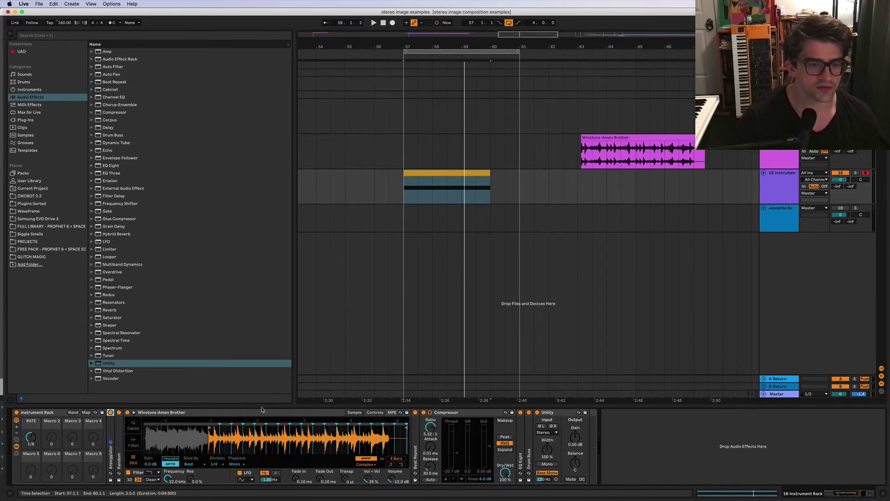
# Return to track 18's Instrument Rack chain and expand the Drum Buss
pyautogui.click(780, 116)
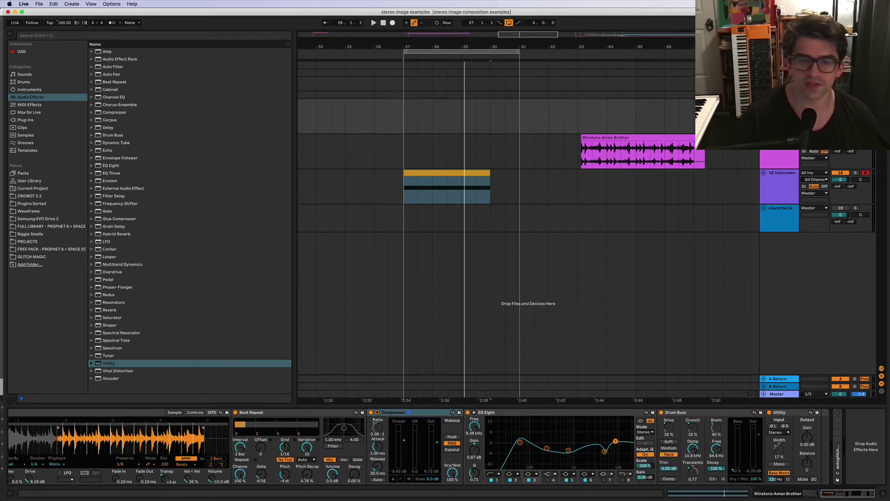
pyautogui.hscroll(-3, 246, 439)
pyautogui.hscroll(-3, 246, 438)
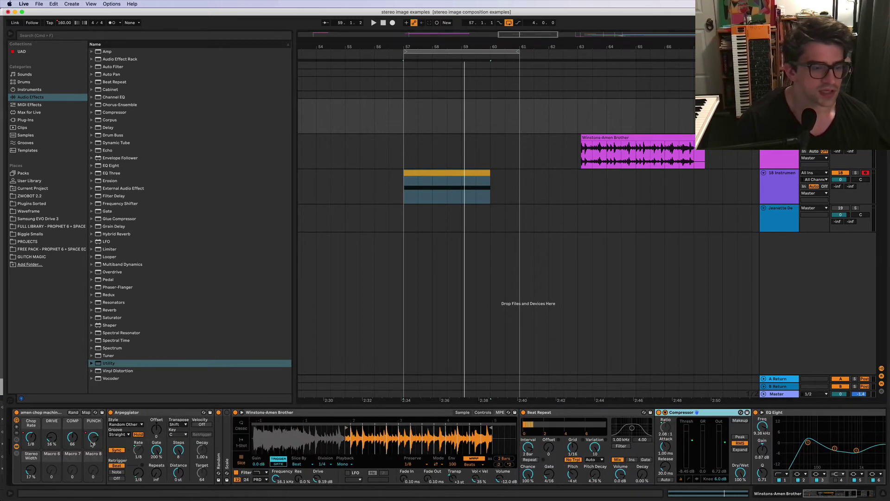
pyautogui.click(784, 173)
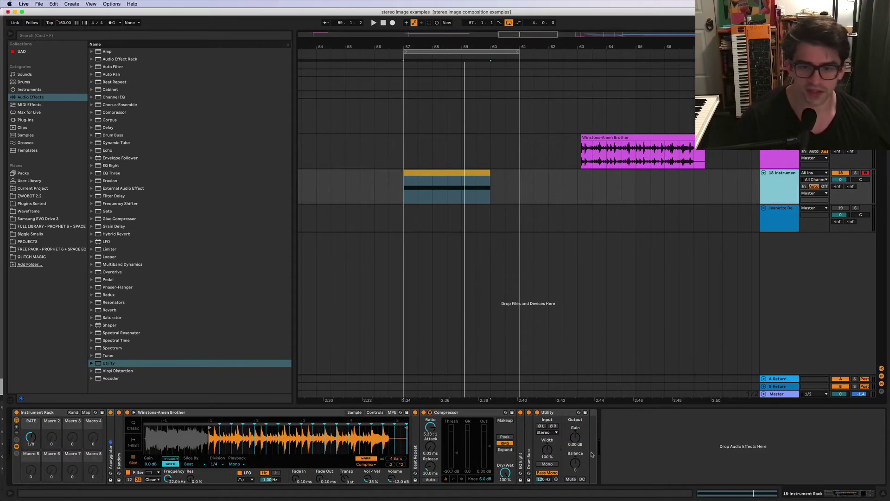
pyautogui.doubleClick(529, 459)
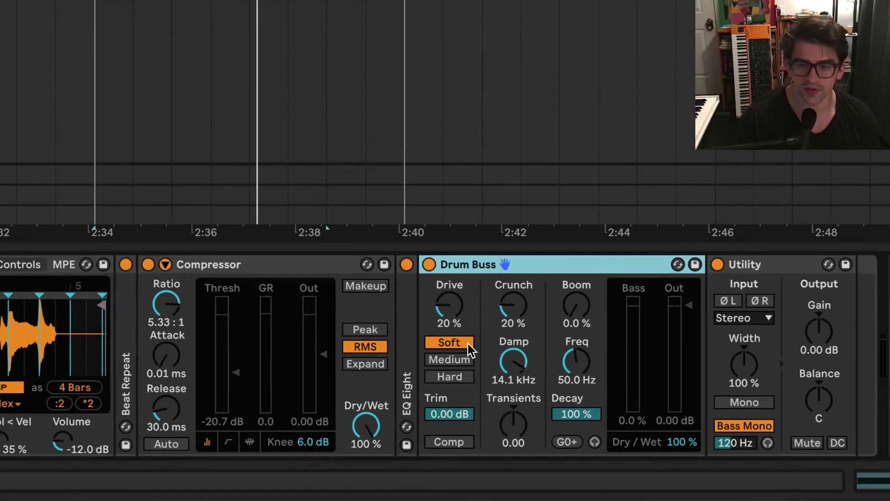
# Map Drum Buss Drive and Crunch to Macro 2 and name it DRIVE
pyautogui.rightClick(448, 306)
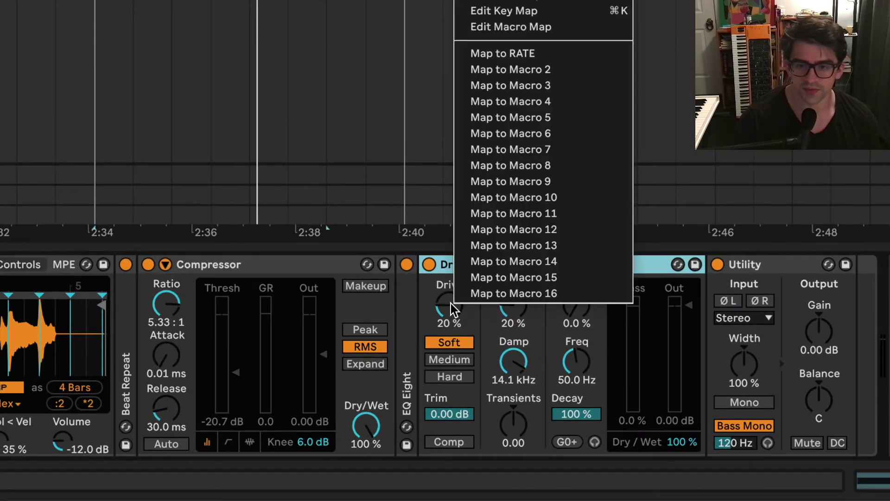
pyautogui.click(554, 75)
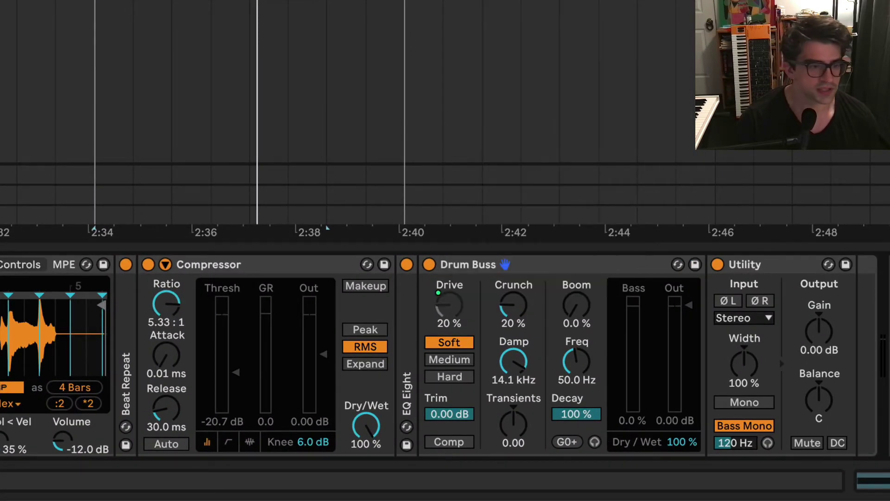
pyautogui.rightClick(507, 307)
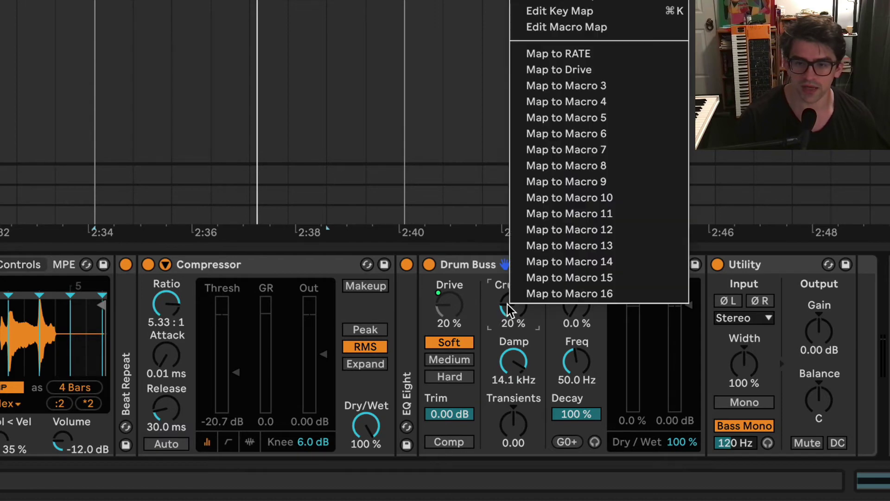
pyautogui.click(601, 70)
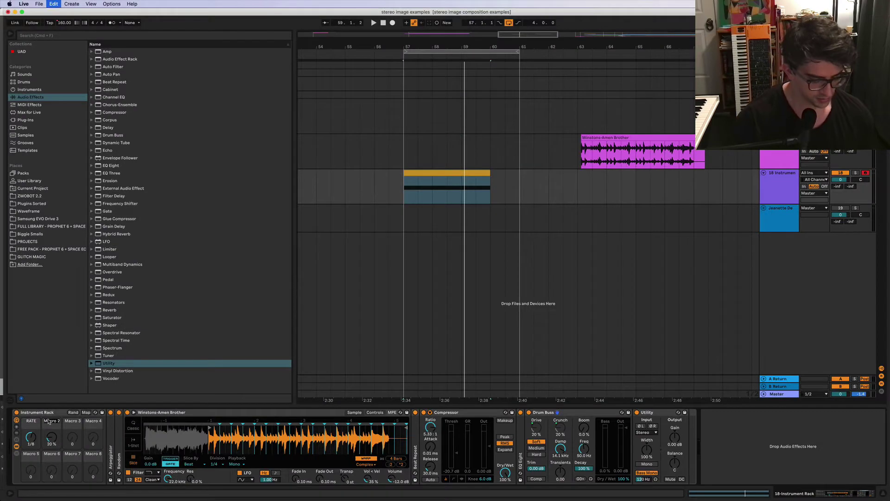
pyautogui.click(49, 421)
pyautogui.write('DRIVE')
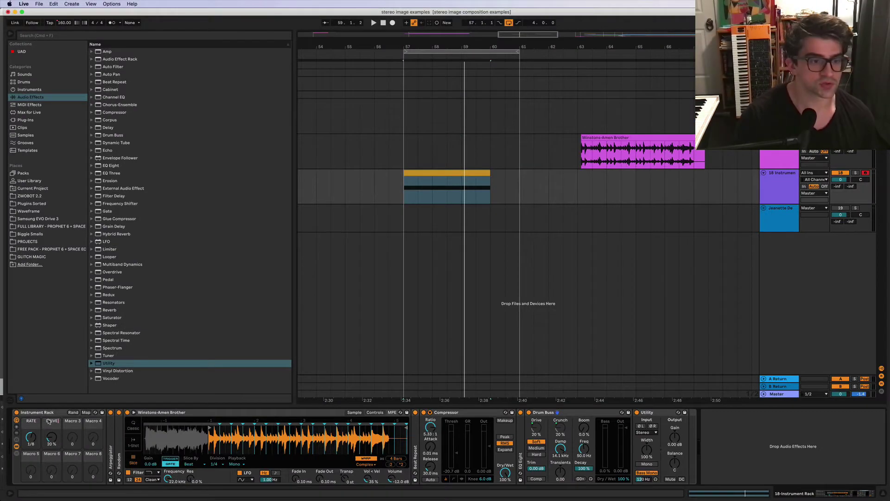
pyautogui.moveTo(52, 437); pyautogui.dragTo(52, 413)
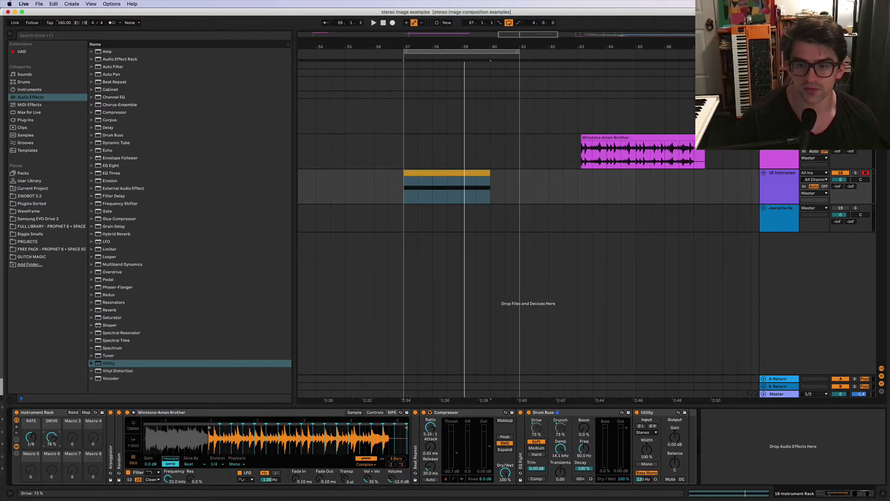
# Cap the Crunch mapping's maximum at 51% and sweep DRIVE during playback
pyautogui.click(86, 412)
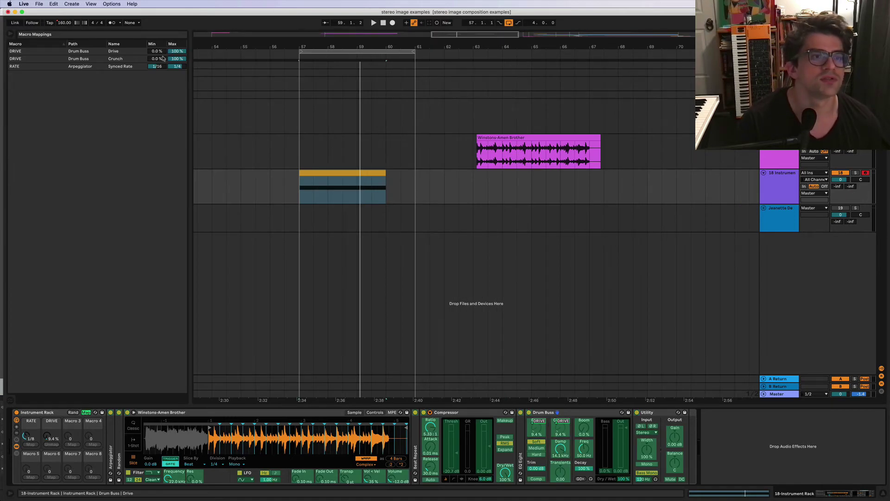
pyautogui.moveTo(171, 61); pyautogui.dragTo(171, 70)
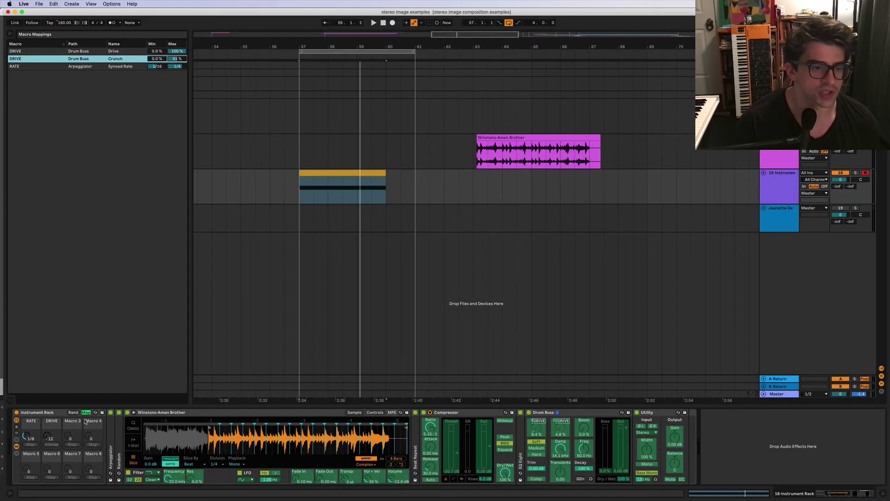
pyautogui.click(85, 412)
pyautogui.press('space')
pyautogui.moveTo(52, 438)
pyautogui.mouseDown()
pyautogui.moveTo(52, 402)
pyautogui.moveTo(63, 444)
pyautogui.mouseUp()
pyautogui.press('space')
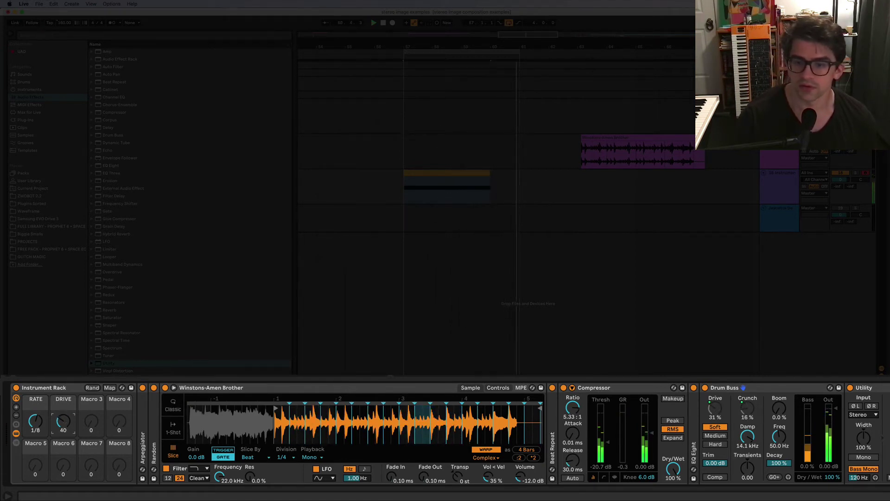
# Switch Drum Buss to Medium mode and re-test the DRIVE macro sweep
pyautogui.click(704, 435)
pyautogui.press('space')
pyautogui.moveTo(63, 421)
pyautogui.mouseDown()
pyautogui.moveTo(63, 391)
pyautogui.moveTo(63, 416)
pyautogui.mouseUp()
pyautogui.moveTo(51, 448); pyautogui.dragTo(52, 459)
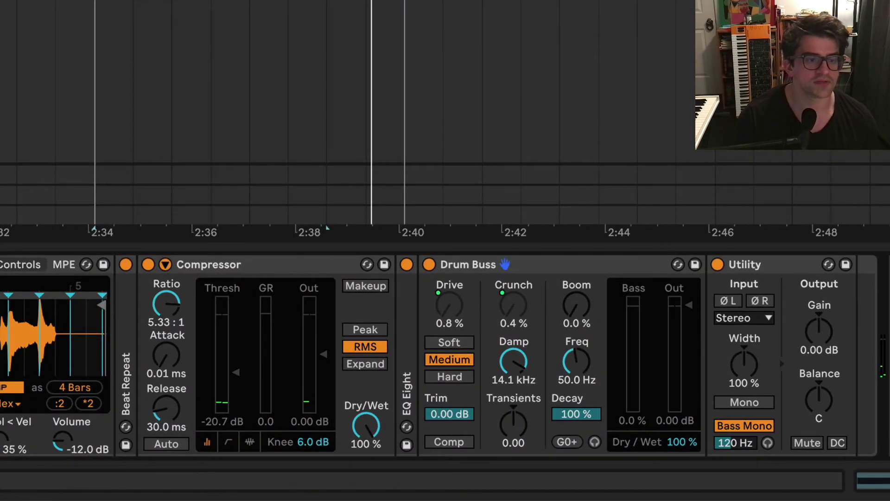
pyautogui.click(87, 412)
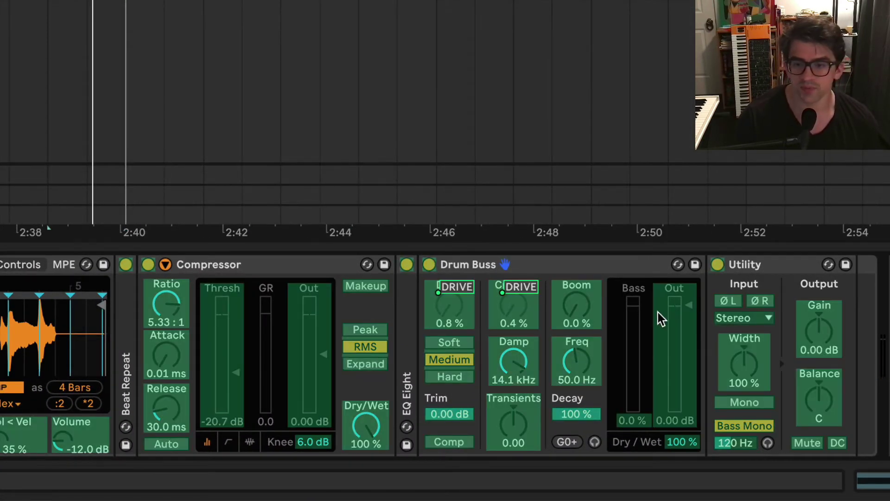
# Map Drum Buss Output Gain to DRIVE with an inverted range, then adjust its minimum and maximum
pyautogui.rightClick(680, 316)
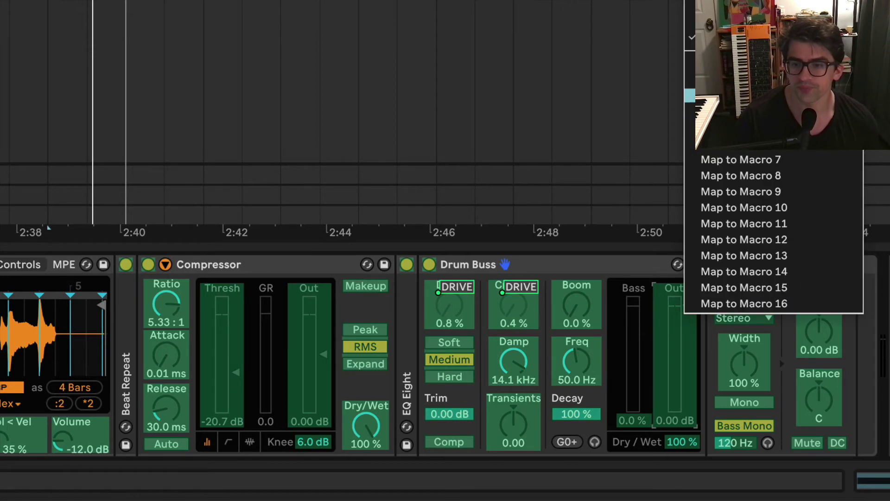
pyautogui.click(719, 80)
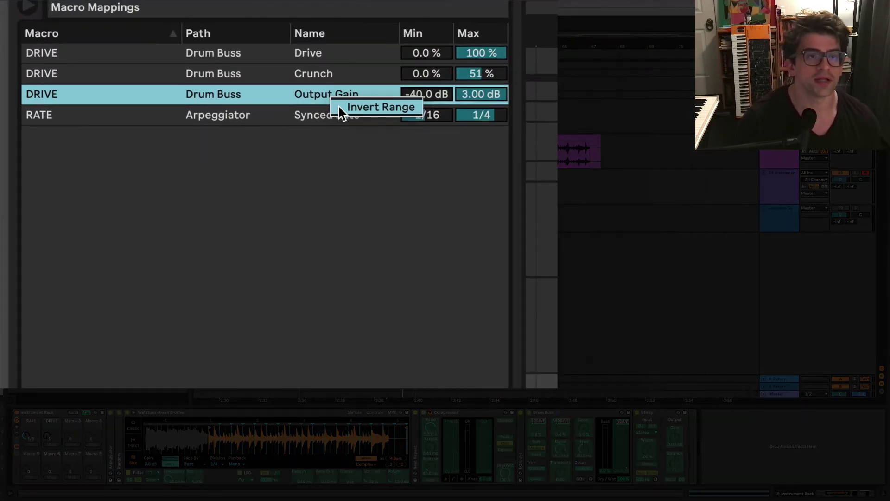
pyautogui.click(342, 110)
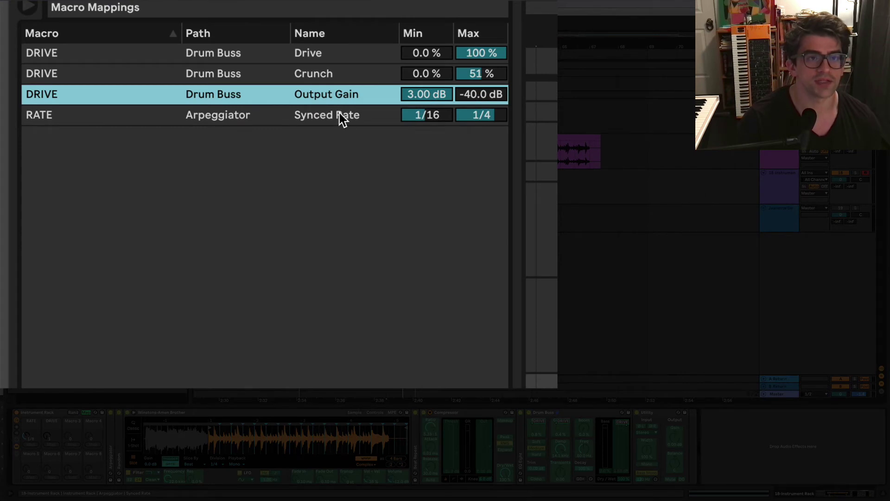
pyautogui.moveTo(488, 91); pyautogui.dragTo(488, 70)
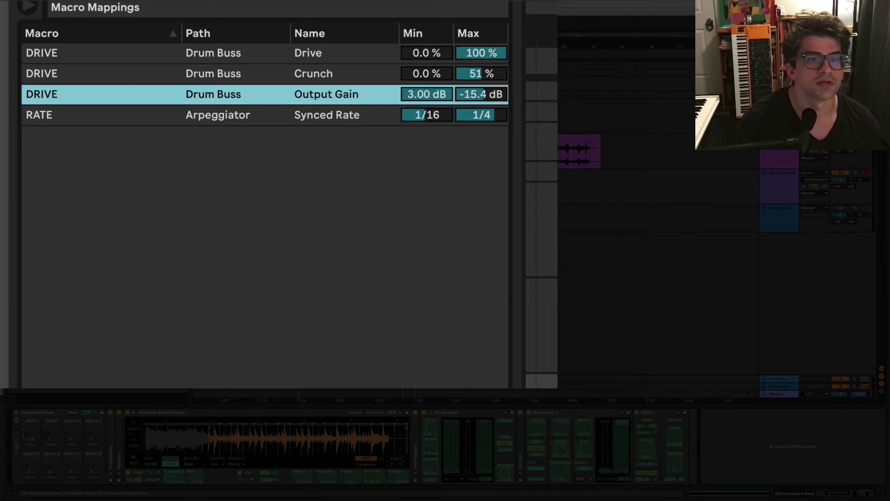
pyautogui.moveTo(440, 102); pyautogui.dragTo(439, 114)
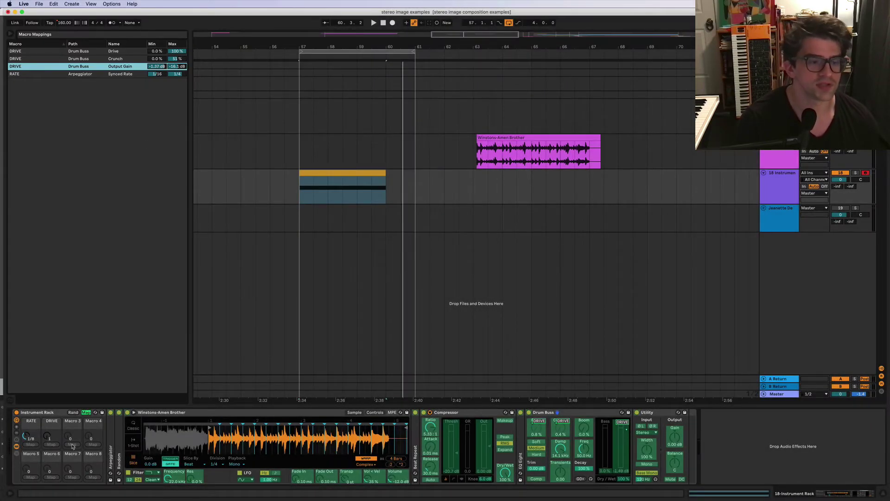
pyautogui.click(86, 413)
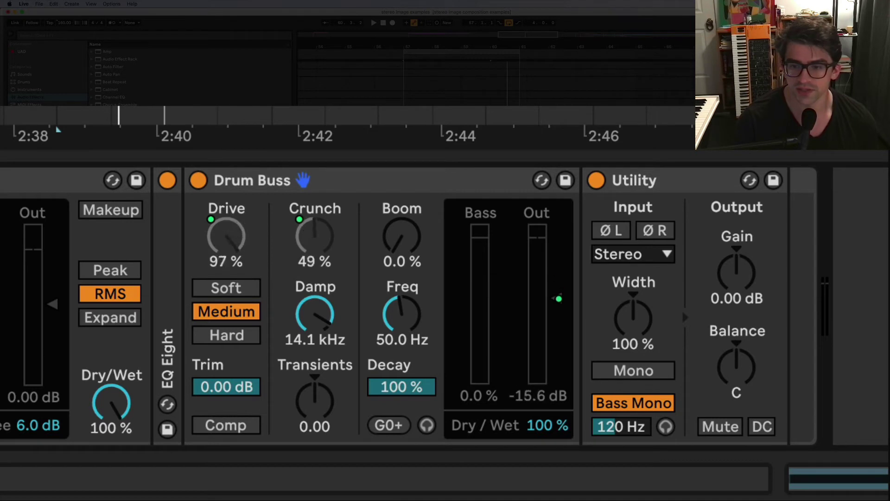
# Audition the loop and fine-tune the Output Gain range to run from -1.37 dB to -10.4 dB
pyautogui.press('space')
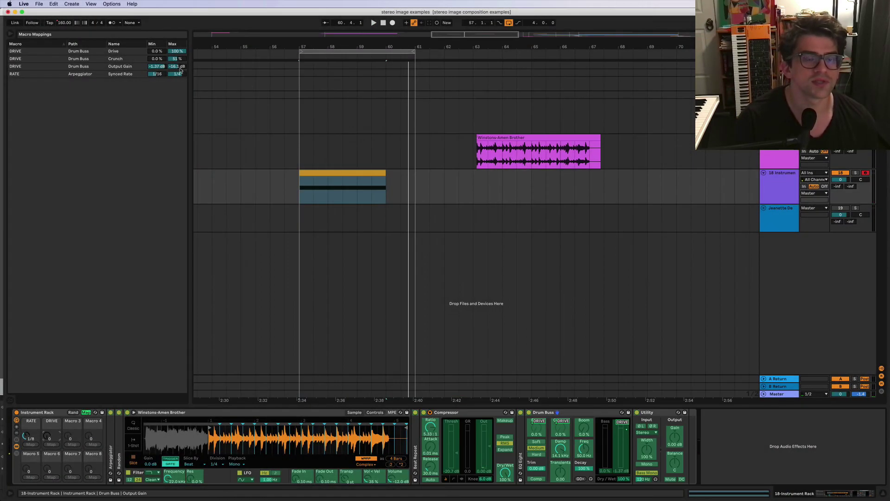
pyautogui.moveTo(180, 67); pyautogui.dragTo(179, 56)
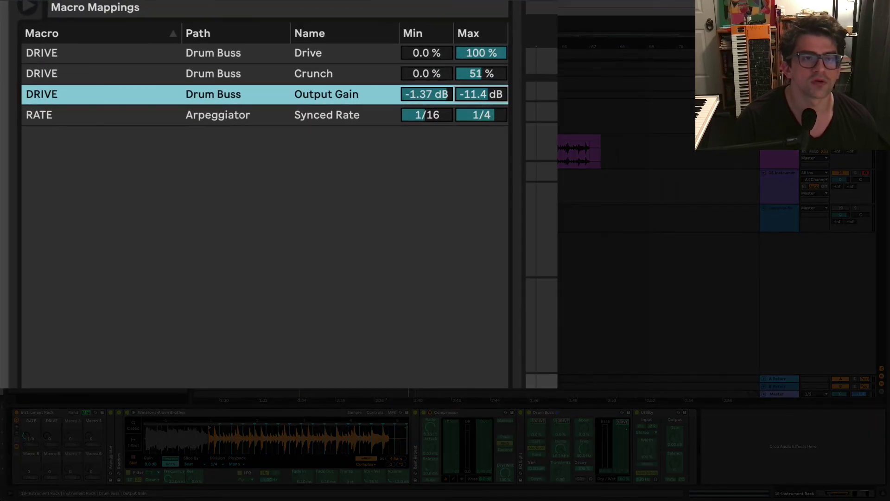
pyautogui.click(85, 412)
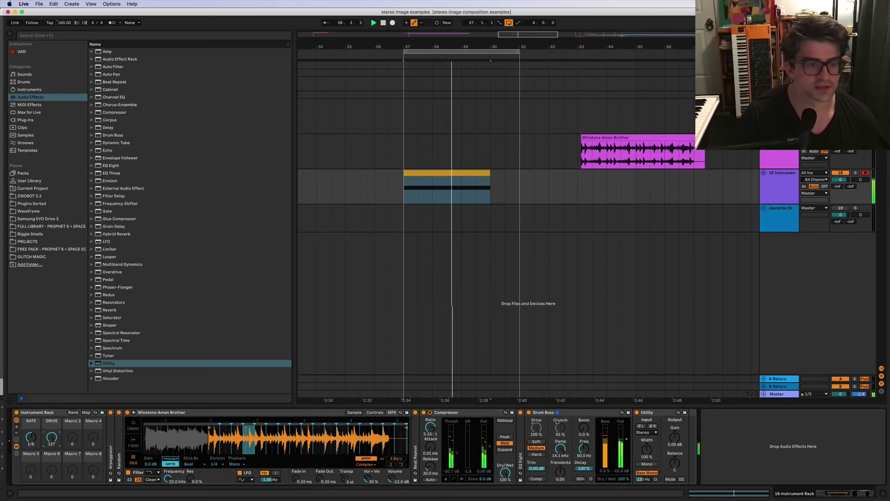
# Compare against the amen chop machine rack, then return to track 18 and fold the Drum Buss
pyautogui.click(86, 412)
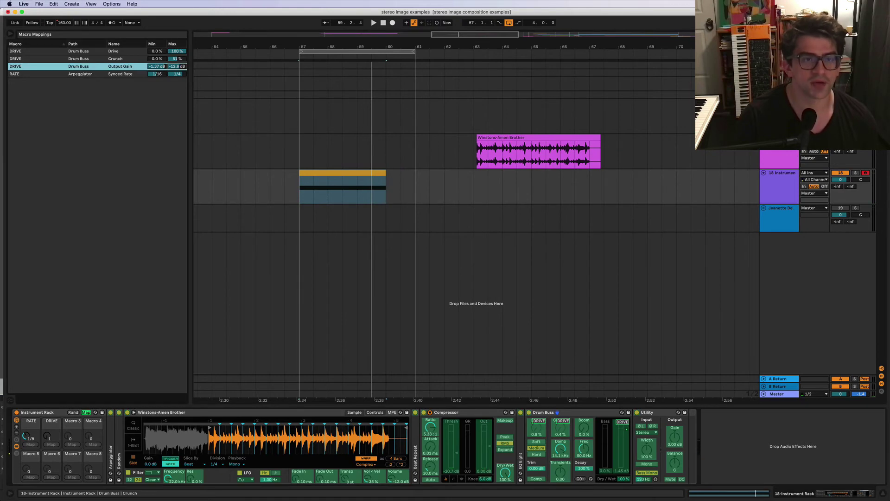
pyautogui.click(86, 412)
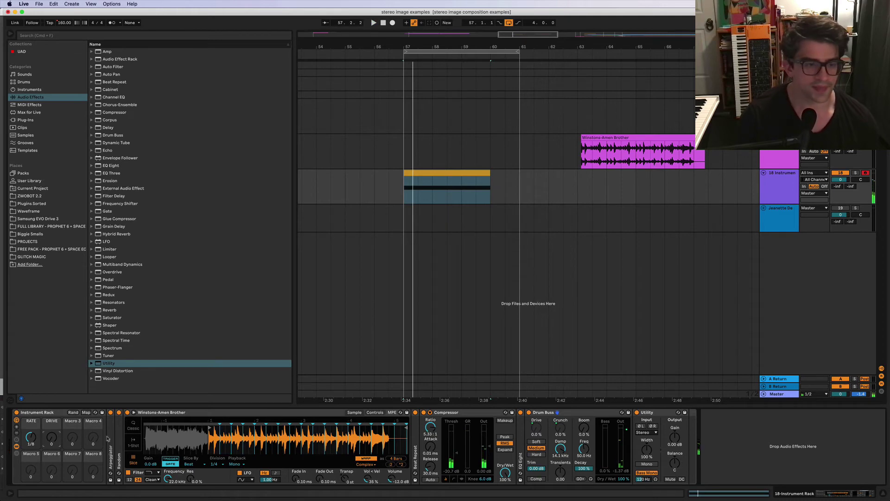
pyautogui.click(782, 103)
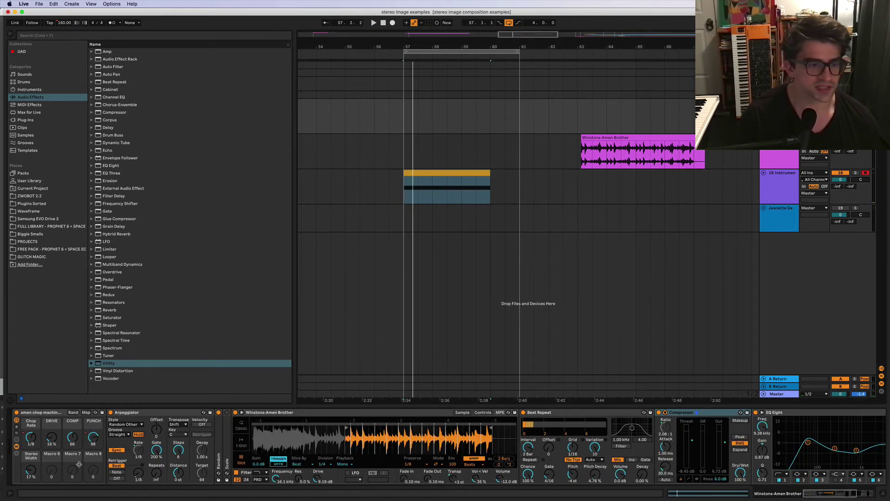
pyautogui.click(775, 187)
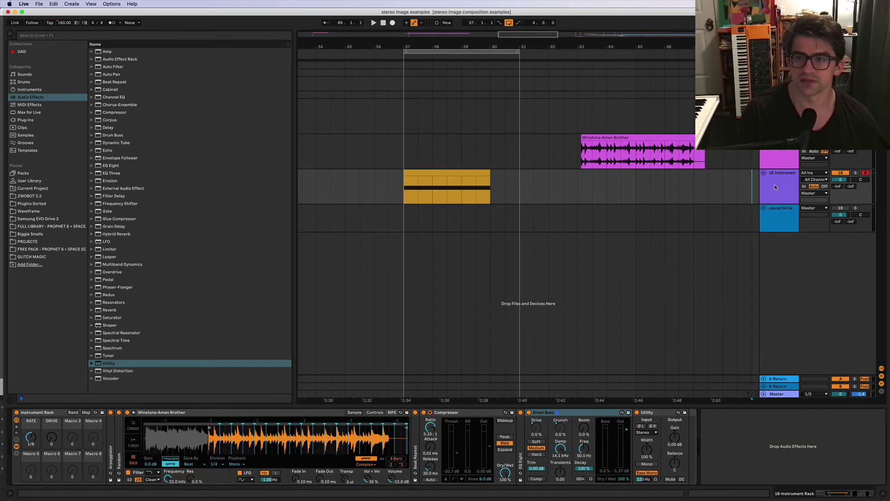
pyautogui.doubleClick(571, 416)
# Map the Compressor Threshold to macro 3, rename it COMP, and raise it
pyautogui.click(447, 422)
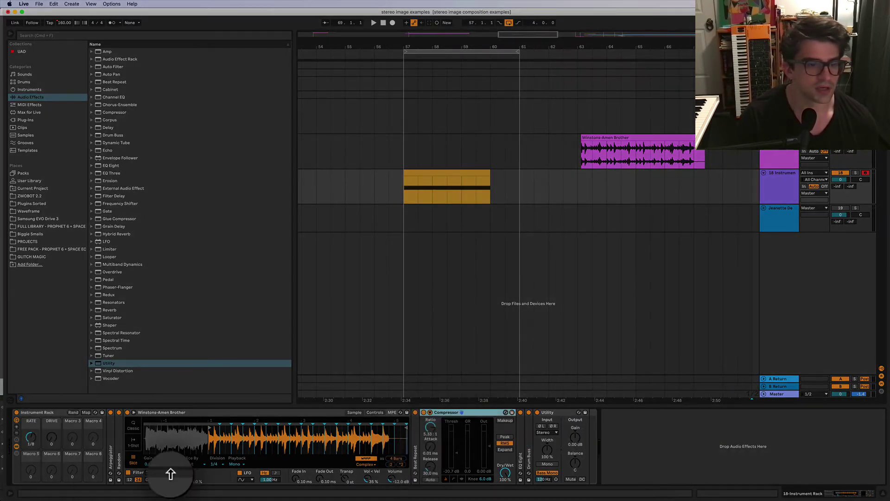
pyautogui.rightClick(455, 457)
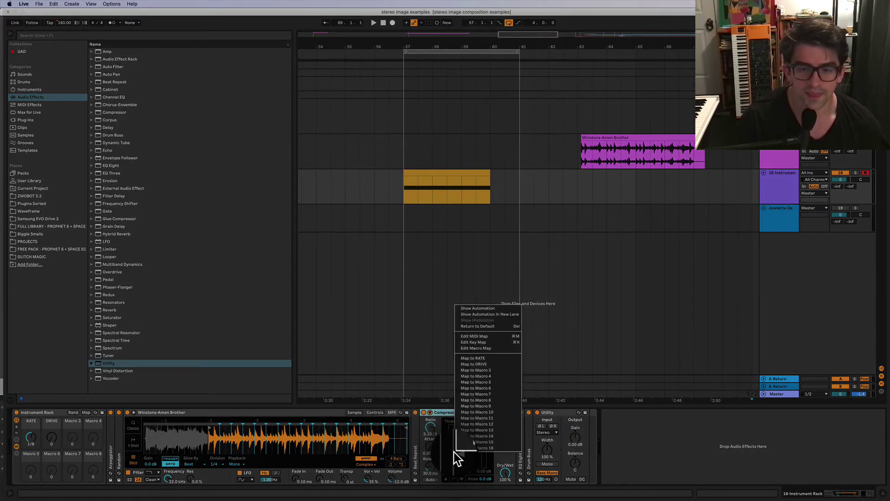
pyautogui.click(499, 371)
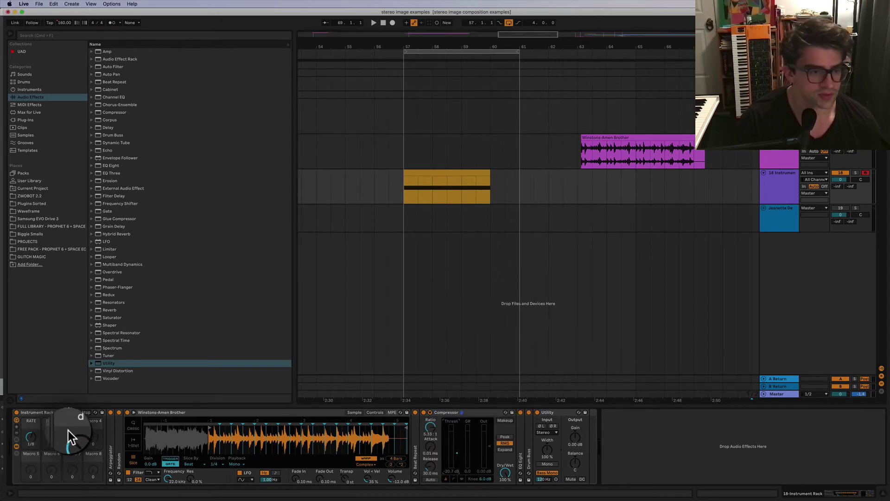
pyautogui.write('CO')
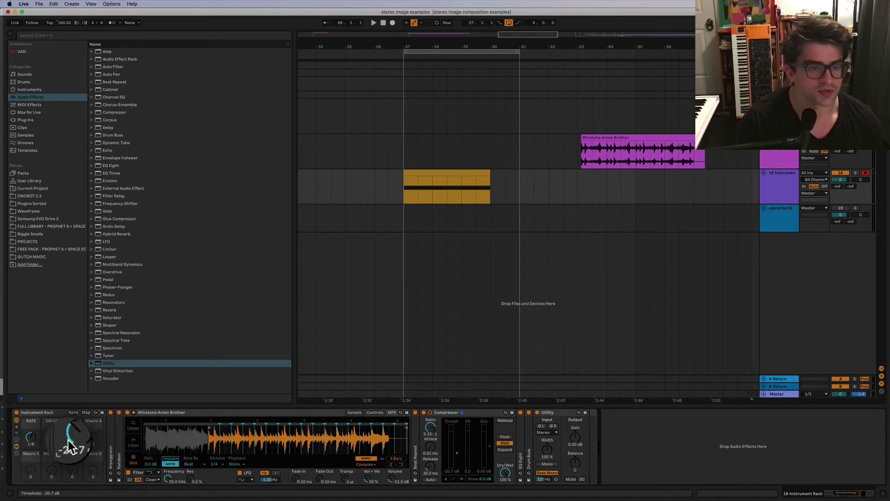
pyautogui.moveTo(68, 439); pyautogui.dragTo(69, 427)
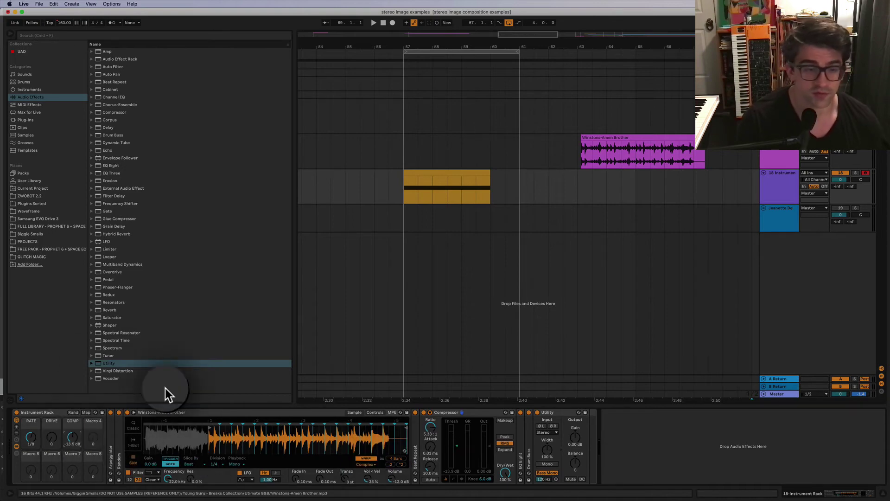
pyautogui.click(86, 412)
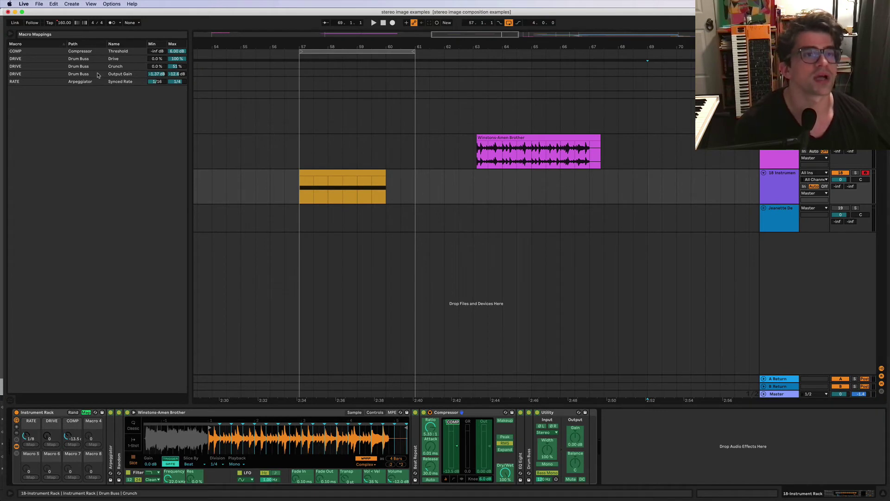
# Invert the COMP Threshold mapping and set its maximum to about -14.9 dB
pyautogui.rightClick(140, 53)
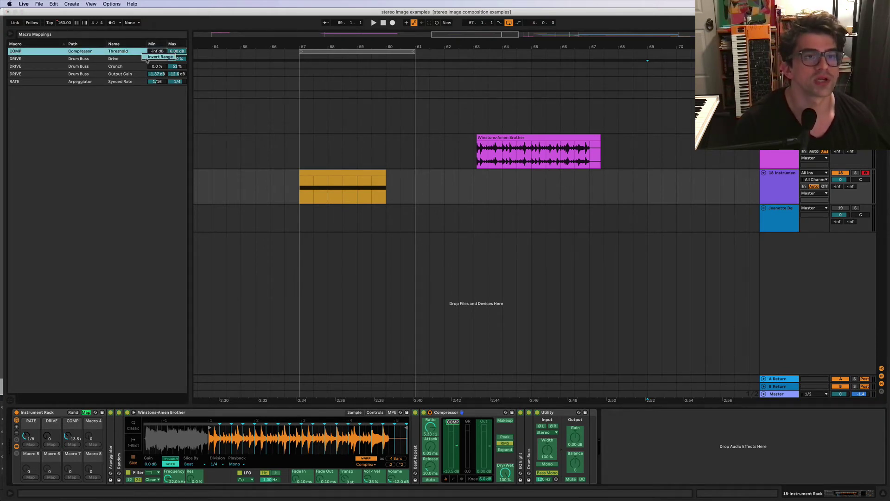
pyautogui.click(148, 57)
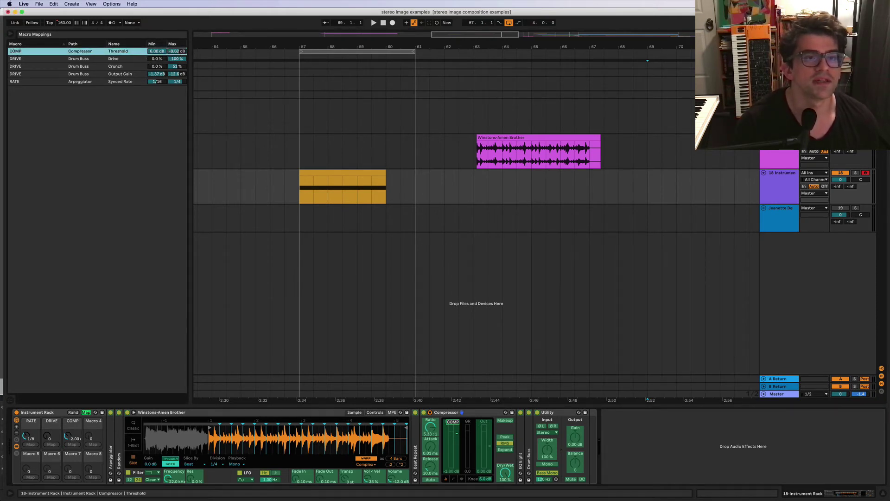
pyautogui.moveTo(177, 52); pyautogui.dragTo(176, 50)
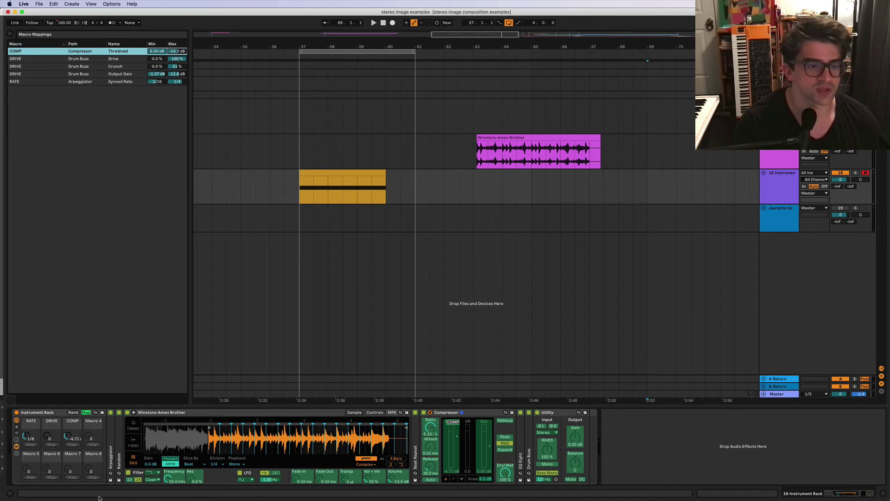
pyautogui.click(86, 412)
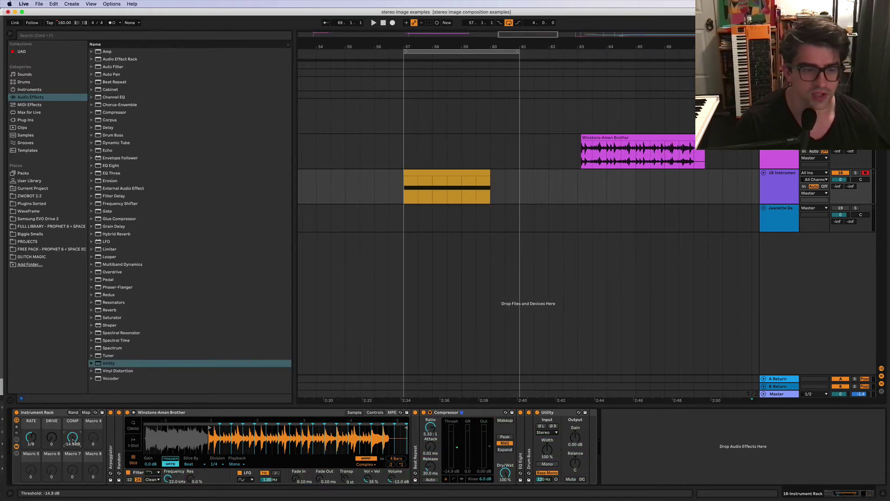
# Play the loop from bar 57 while sweeping COMP up and back down to 6.00 dB
pyautogui.moveTo(73, 438); pyautogui.dragTo(73, 471)
pyautogui.press('space')
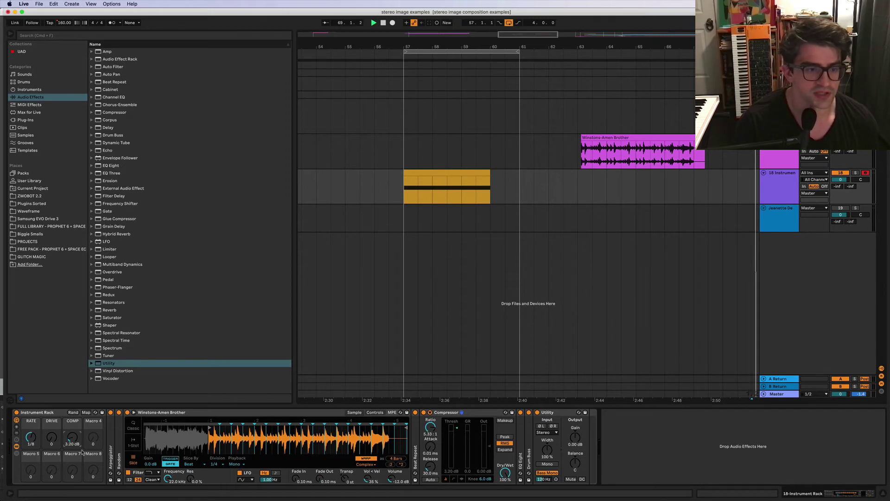
pyautogui.press('space')
pyautogui.press('space')
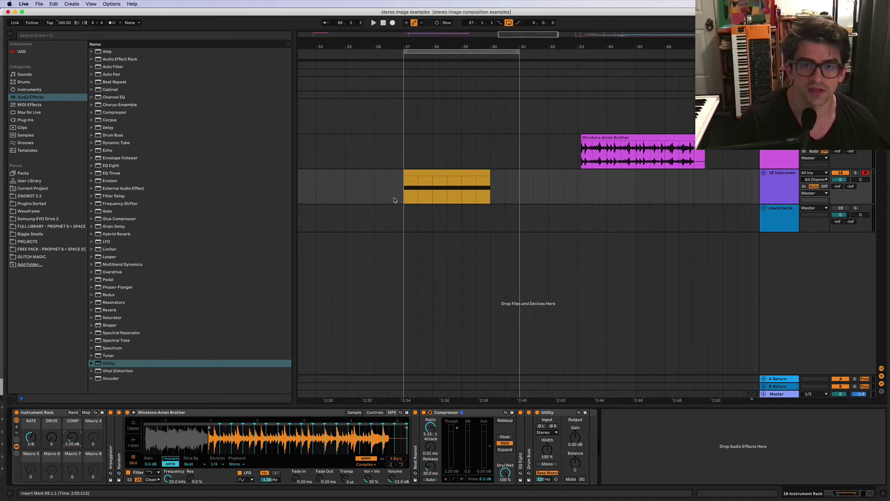
pyautogui.click(402, 197)
pyautogui.press('space')
pyautogui.moveTo(72, 438); pyautogui.dragTo(73, 396)
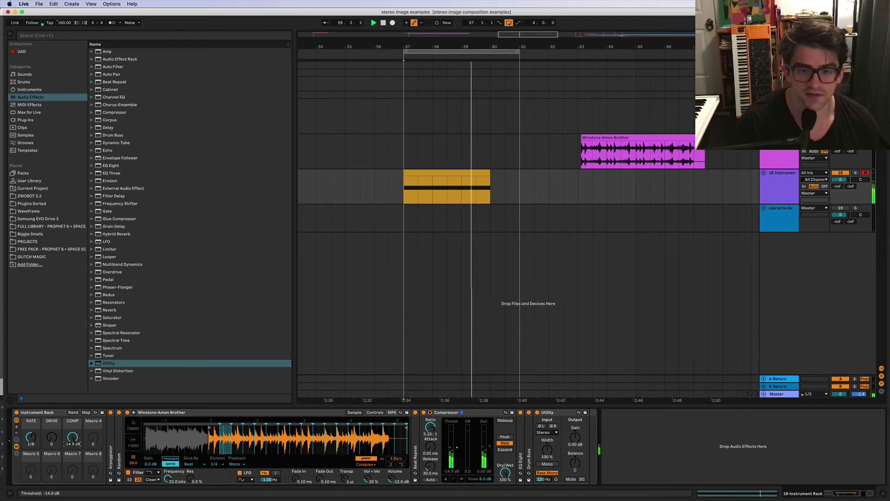
pyautogui.moveTo(72, 438); pyautogui.dragTo(72, 456)
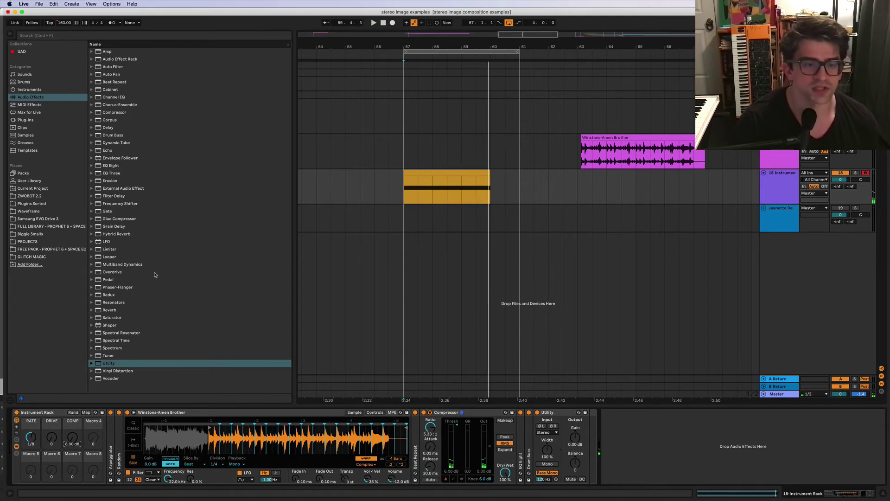
# Nudge the threshold mapping's maximum and audition the COMP sweep from bar 57
pyautogui.click(85, 412)
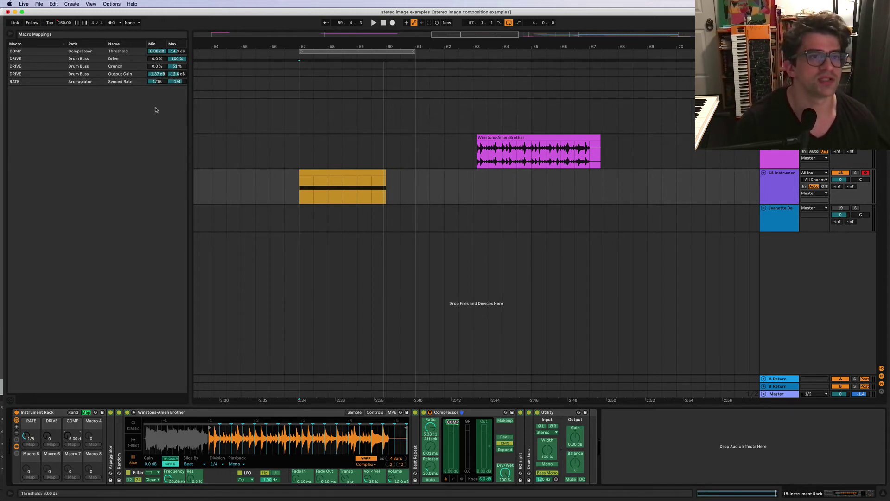
pyautogui.moveTo(176, 51); pyautogui.dragTo(176, 49)
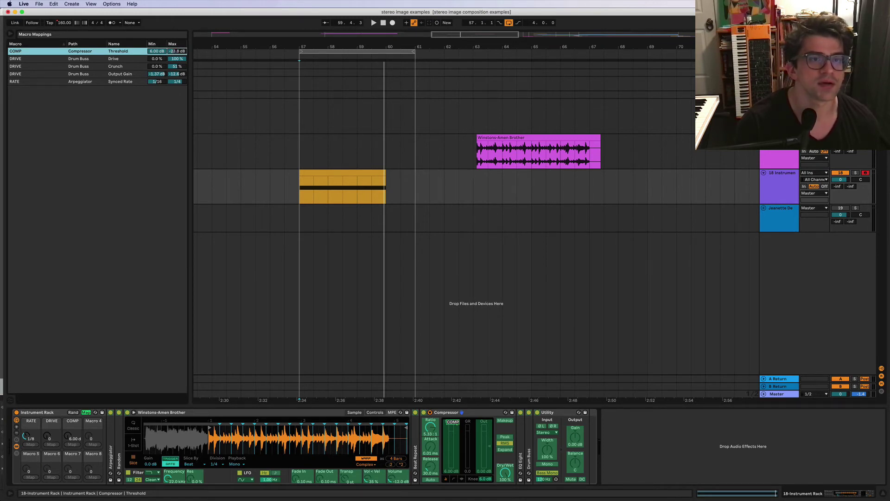
pyautogui.click(86, 412)
pyautogui.press('space')
pyautogui.moveTo(72, 437); pyautogui.dragTo(72, 416)
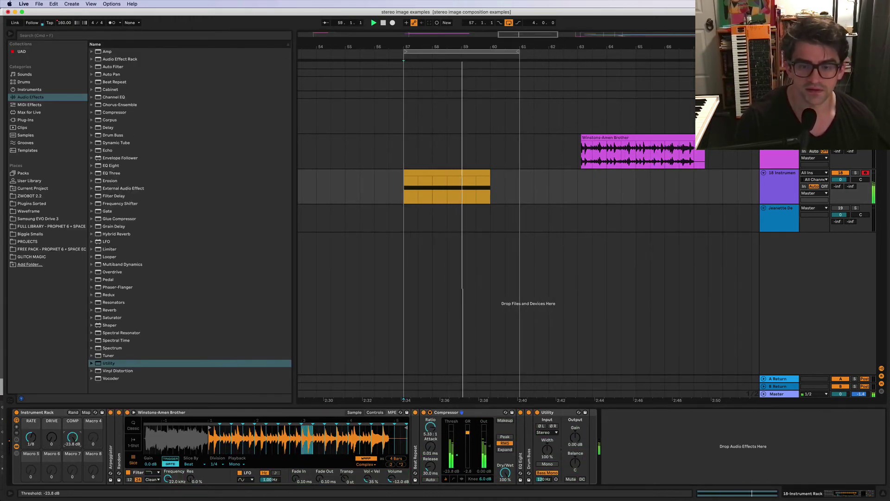
pyautogui.moveTo(72, 437); pyautogui.dragTo(72, 468)
pyautogui.press('space')
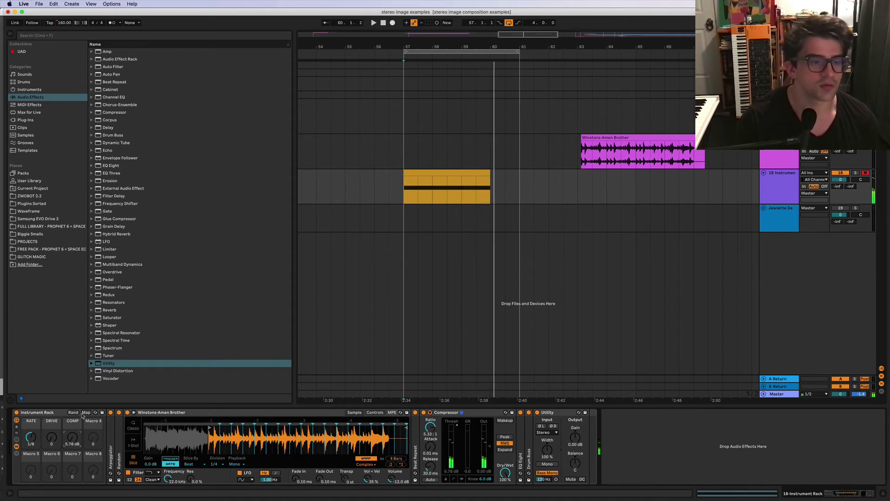
# Lower the threshold mapping's maximum to -40.1 dB and sweep COMP during playback
pyautogui.click(86, 412)
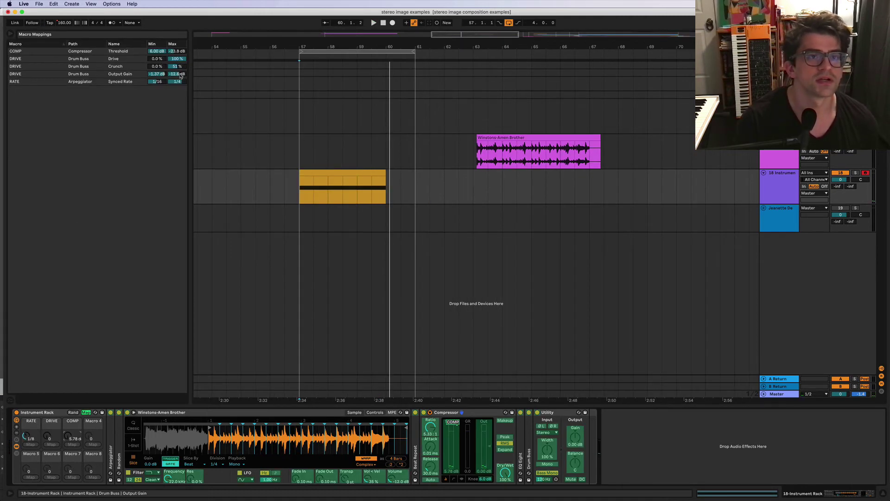
pyautogui.moveTo(181, 53); pyautogui.dragTo(181, 60)
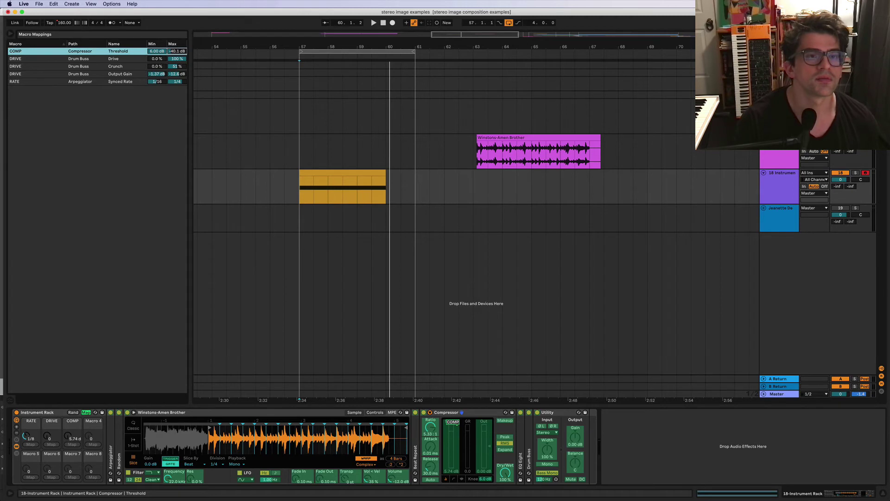
pyautogui.click(86, 412)
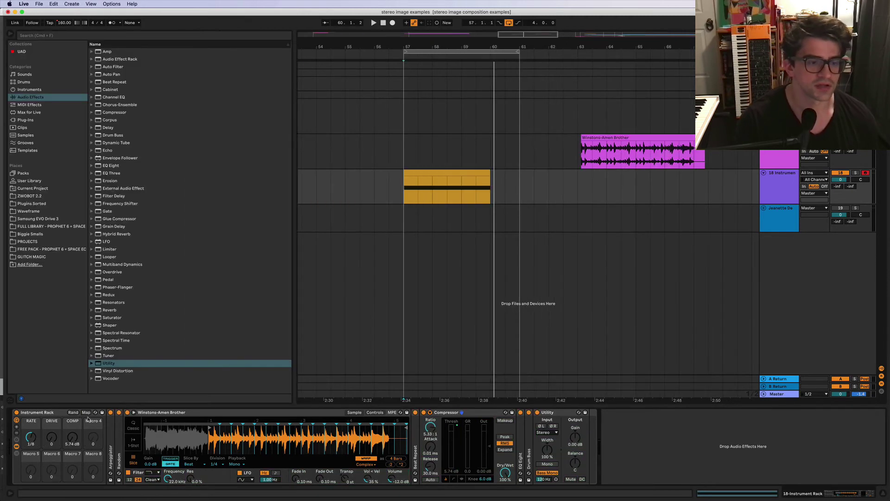
pyautogui.press('space')
pyautogui.moveTo(73, 440); pyautogui.dragTo(73, 408)
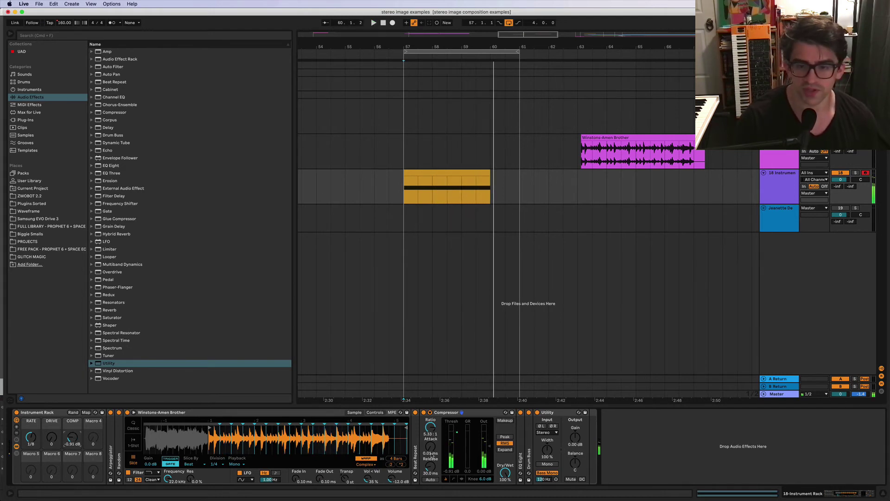
# Map the Compressor Output Gain to COMP and set its minimum to -4.50 dB
pyautogui.rightClick(487, 448)
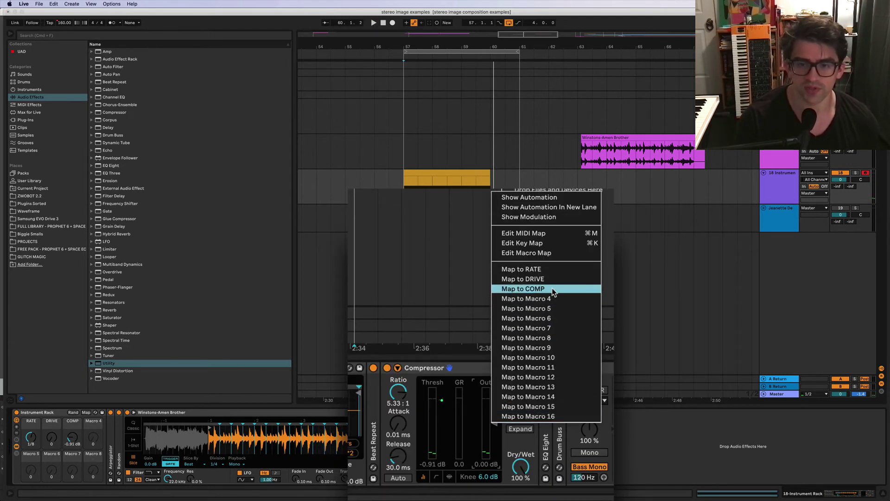
pyautogui.click(499, 289)
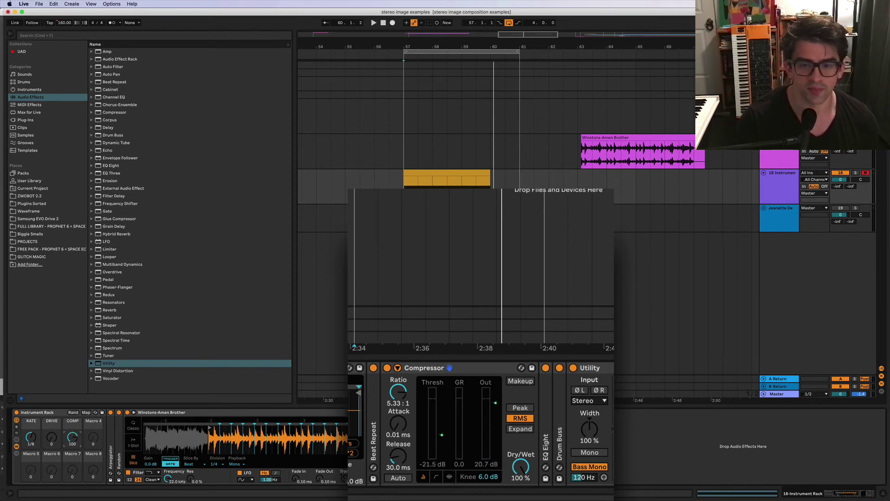
pyautogui.moveTo(72, 437); pyautogui.dragTo(72, 455)
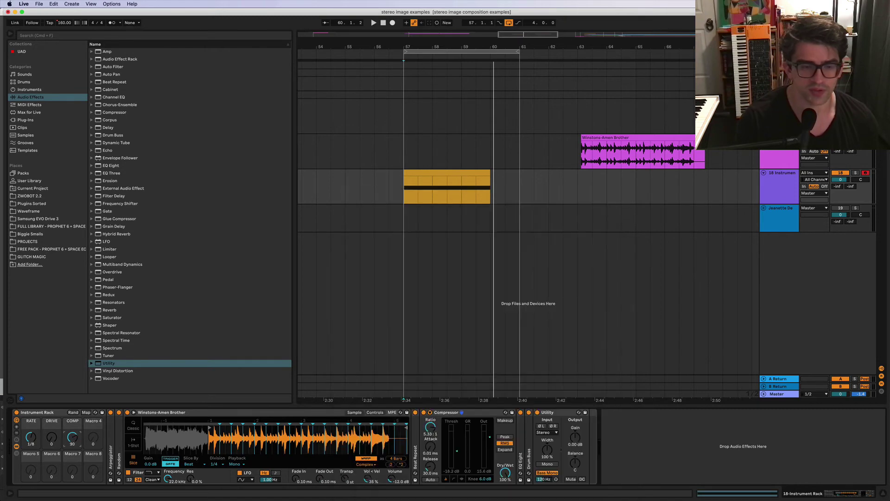
pyautogui.click(86, 412)
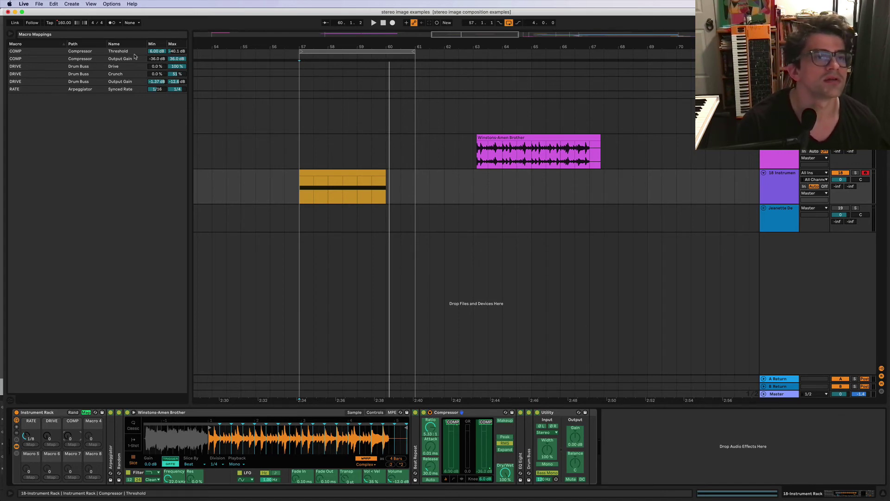
pyautogui.moveTo(153, 60); pyautogui.dragTo(153, 42)
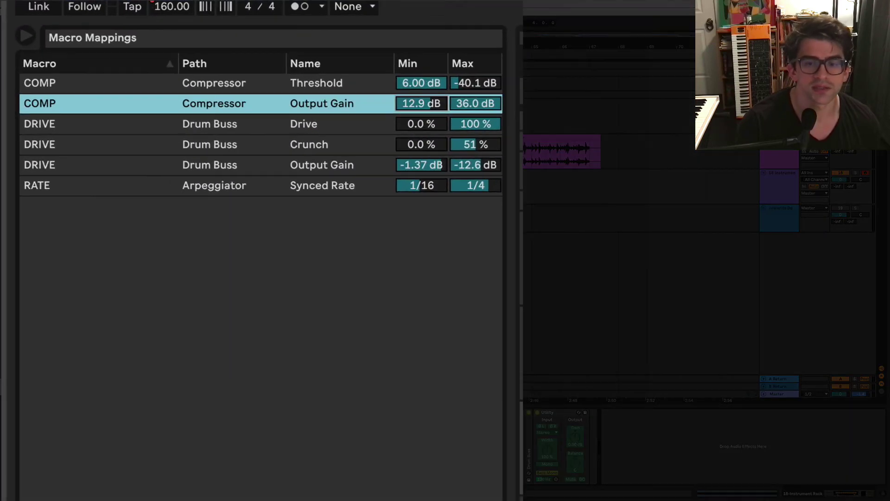
pyautogui.moveTo(421, 103)
pyautogui.mouseDown()
pyautogui.moveTo(422, 115)
pyautogui.moveTo(421, 107)
pyautogui.mouseUp()
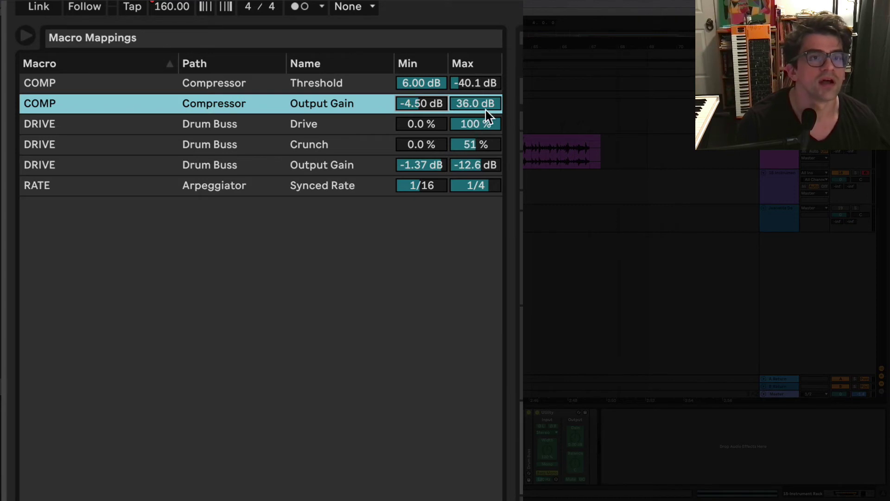
pyautogui.moveTo(482, 106); pyautogui.dragTo(475, 106)
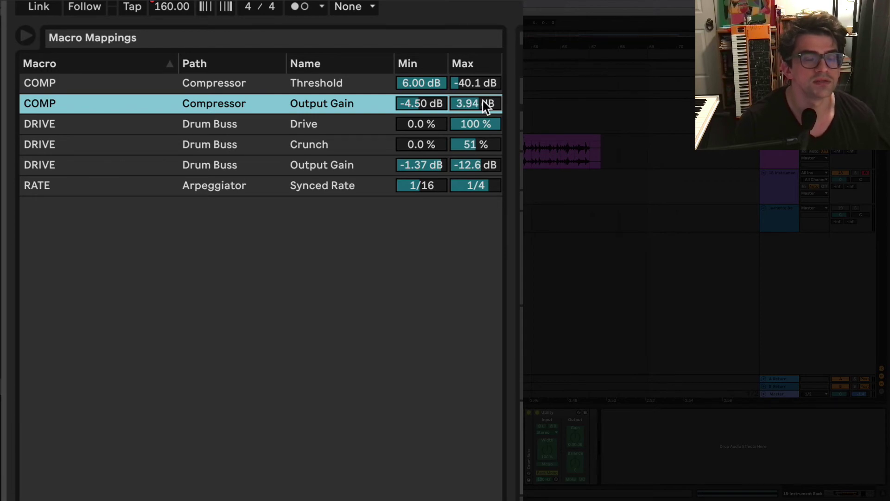
pyautogui.click(86, 413)
# During playback, raise the Output Gain mapping's maximum to 12.4 dB
pyautogui.press('space')
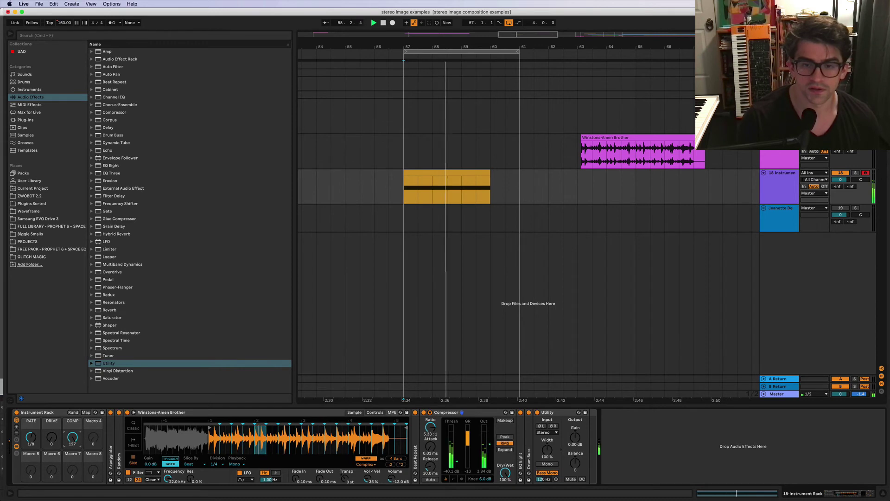
pyautogui.click(86, 412)
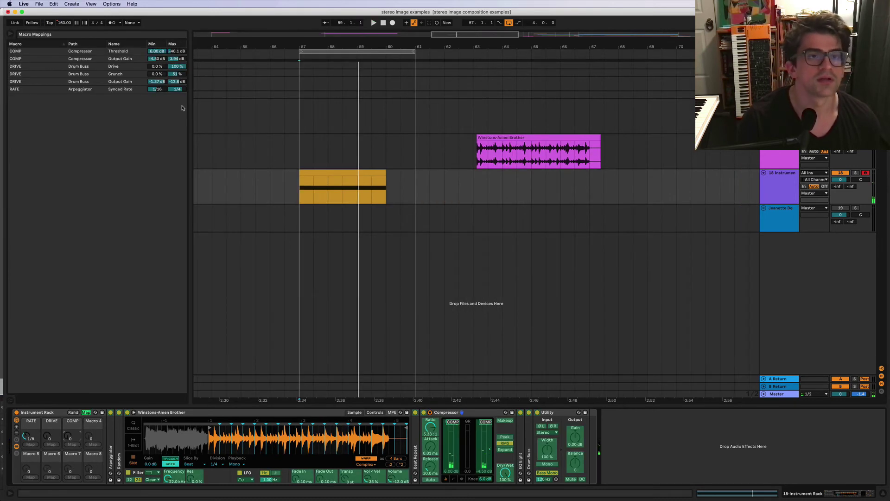
pyautogui.click(181, 59)
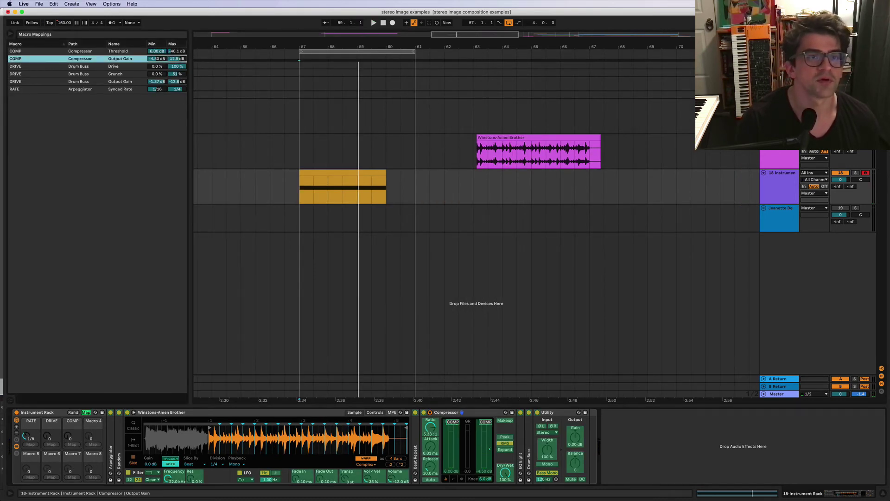
pyautogui.moveTo(177, 59); pyautogui.dragTo(178, 56)
pyautogui.click(86, 412)
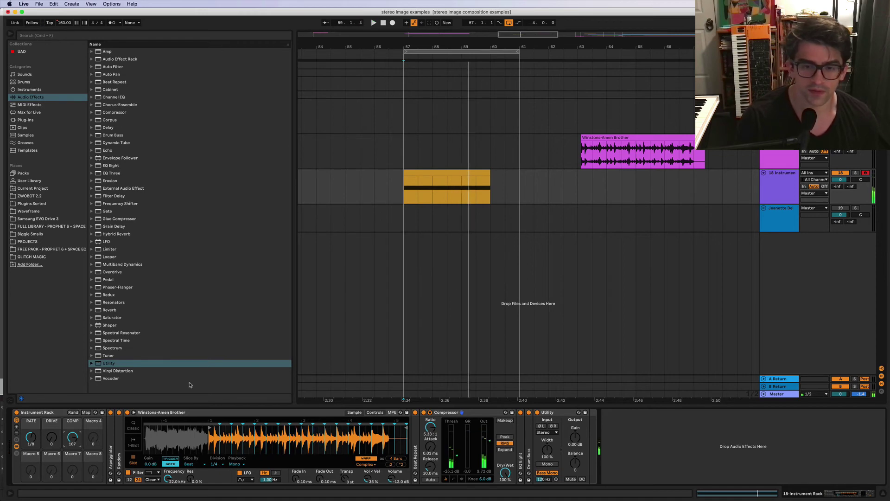
# Map the Compressor Ratio to COMP, audition it, and leave COMP at 105 (5.77:1)
pyautogui.rightClick(432, 428)
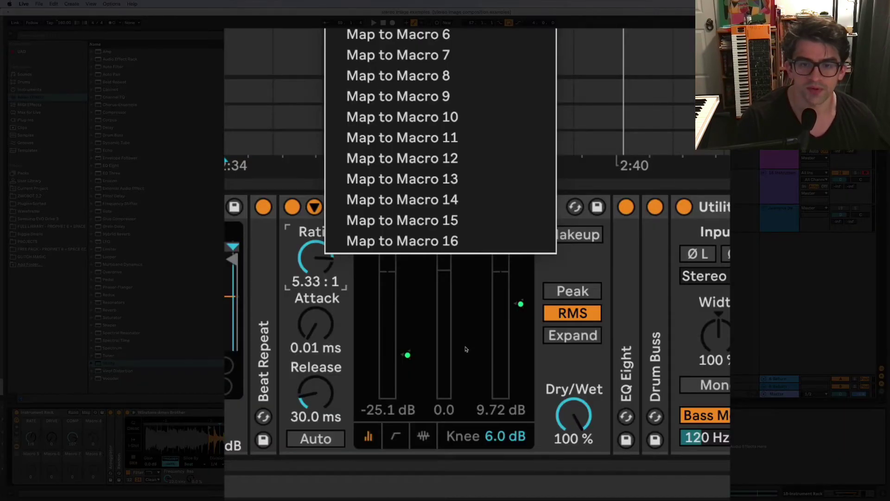
pyautogui.click(466, 333)
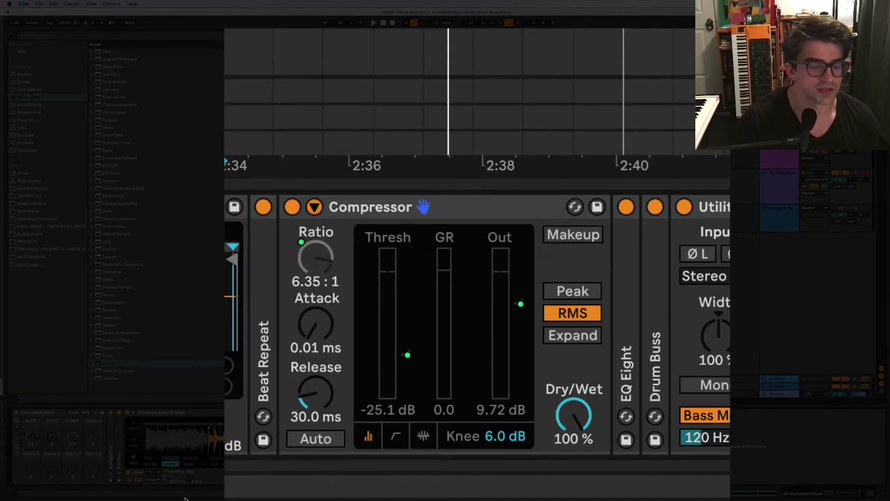
pyautogui.moveTo(72, 446); pyautogui.dragTo(73, 442)
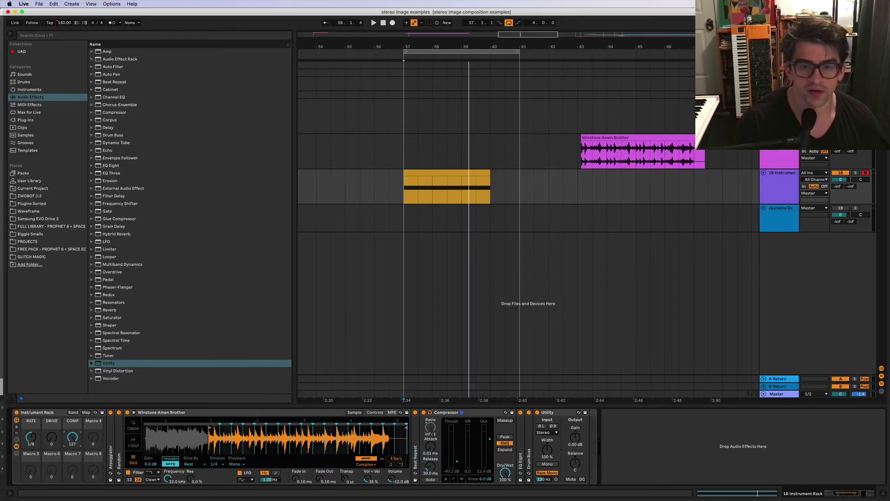
pyautogui.press('space')
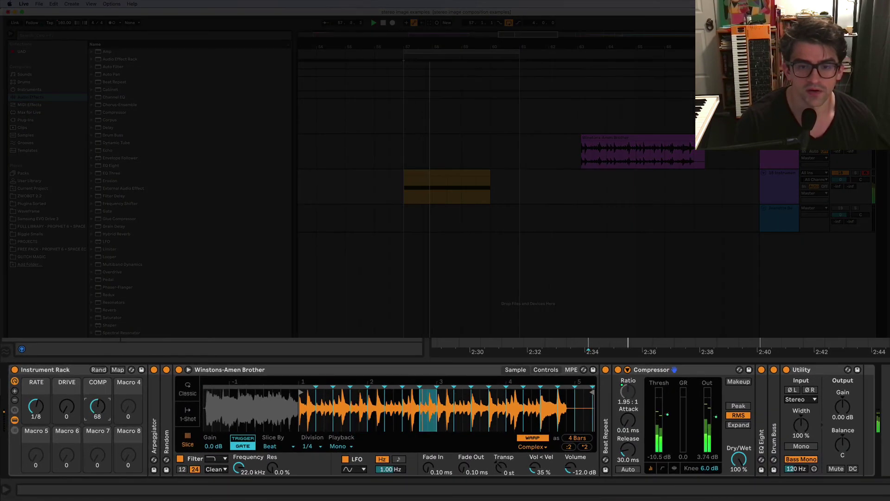
pyautogui.moveTo(97, 406)
pyautogui.mouseDown()
pyautogui.moveTo(98, 367)
pyautogui.moveTo(97, 403)
pyautogui.mouseUp()
pyautogui.moveTo(72, 437); pyautogui.dragTo(72, 442)
pyautogui.press('space')
pyautogui.press('space')
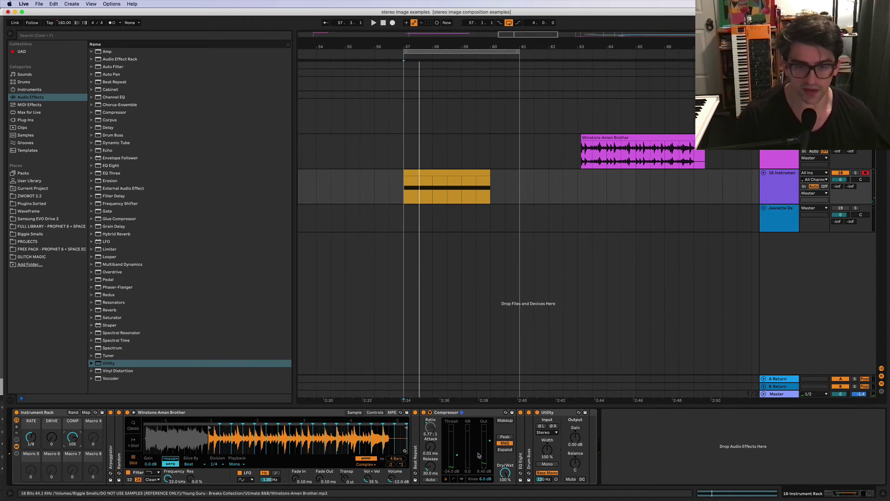
# View the reference amen chop machine rack and sweep its PUNCH macro up and back to 0
pyautogui.click(469, 415)
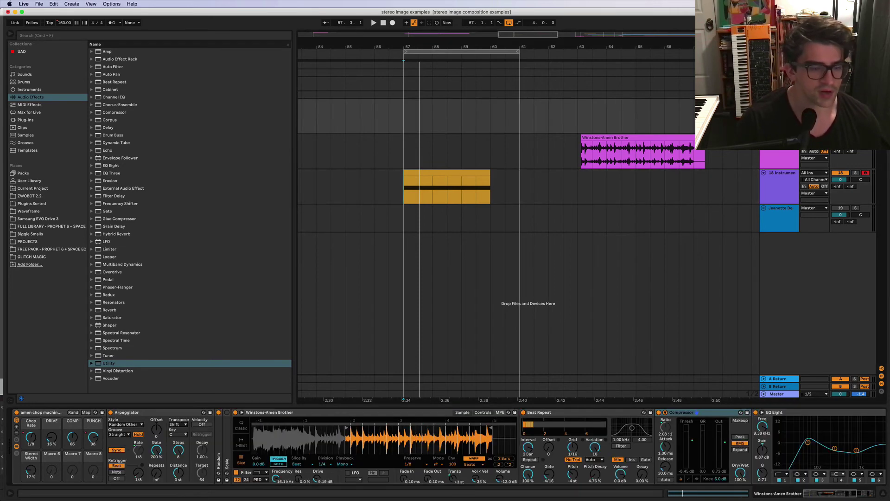
pyautogui.click(92, 440)
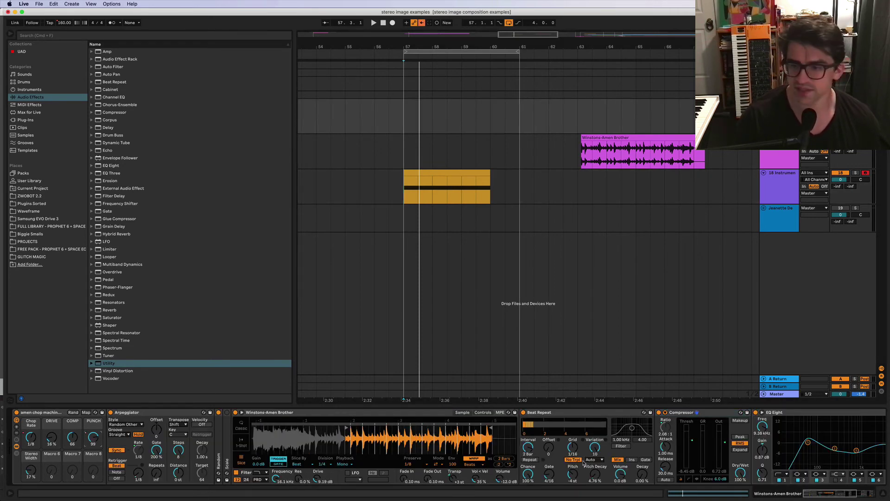
pyautogui.hscroll(10, 331, 412)
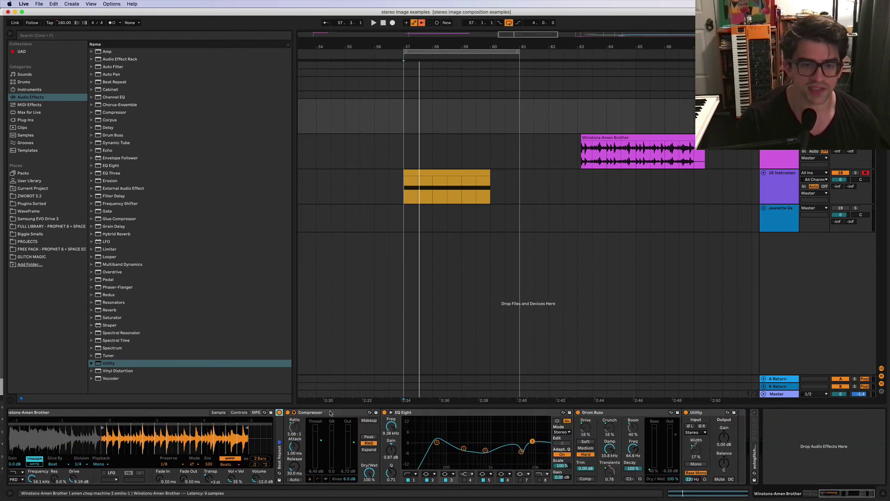
pyautogui.hscroll(-10, 331, 413)
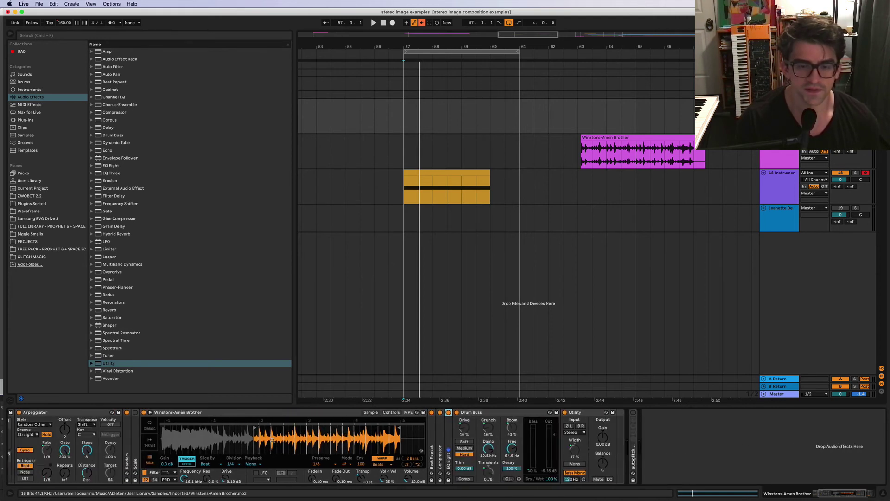
pyautogui.hscroll(-3, 272, 439)
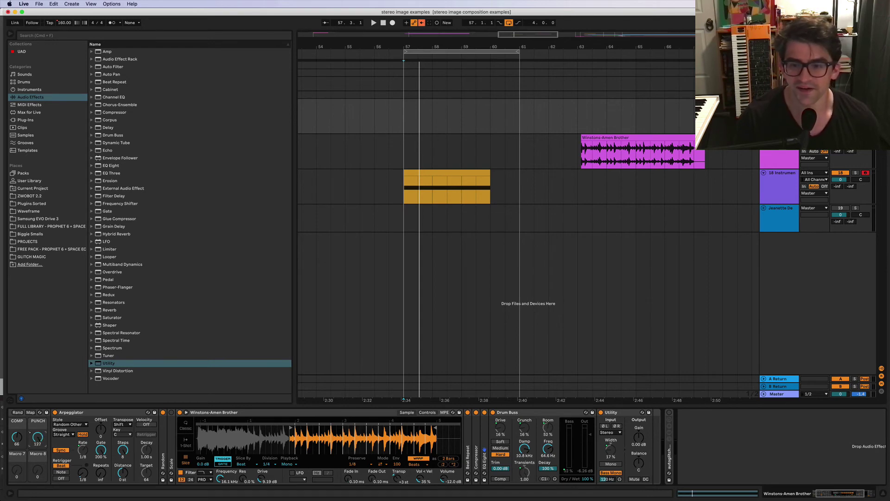
pyautogui.moveTo(37, 437); pyautogui.dragTo(37, 483)
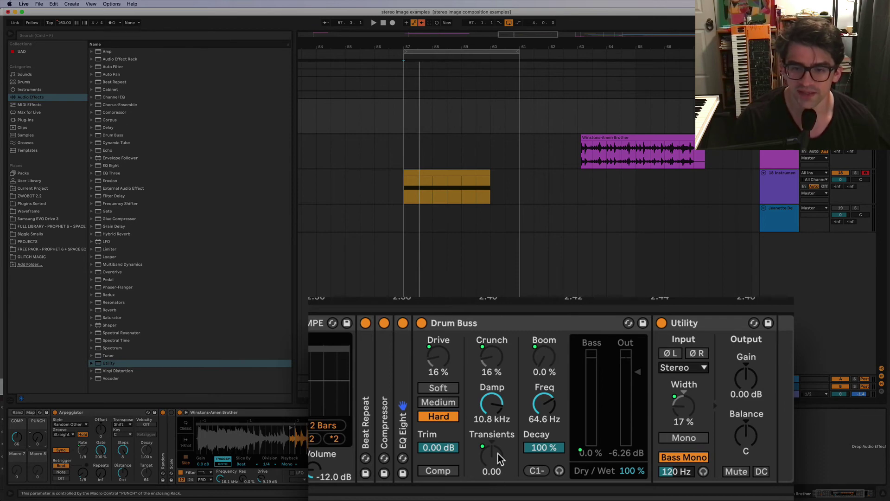
# On track 18, map Drum Buss Boom and Transients to macro 4 and name it PUNCH
pyautogui.click(780, 192)
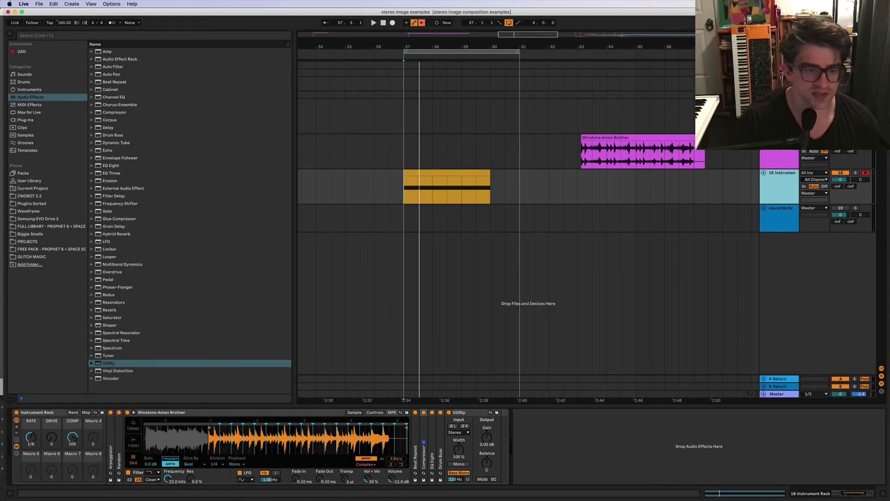
pyautogui.doubleClick(441, 468)
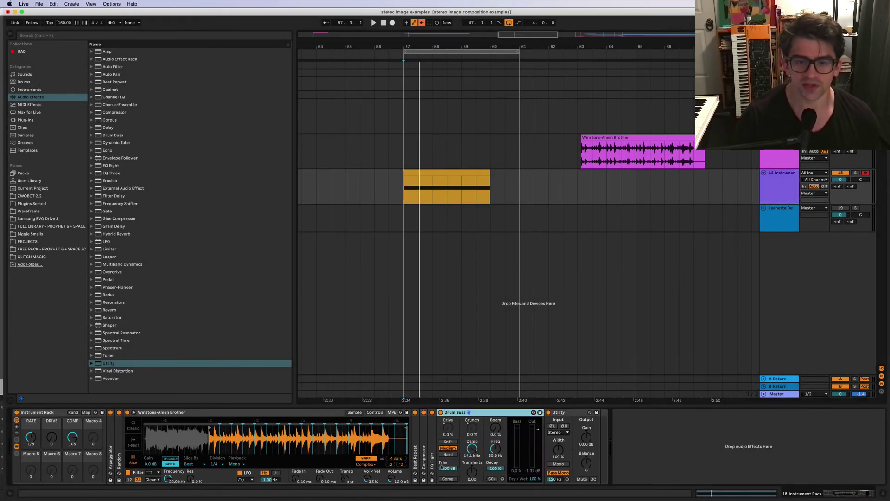
pyautogui.rightClick(494, 429)
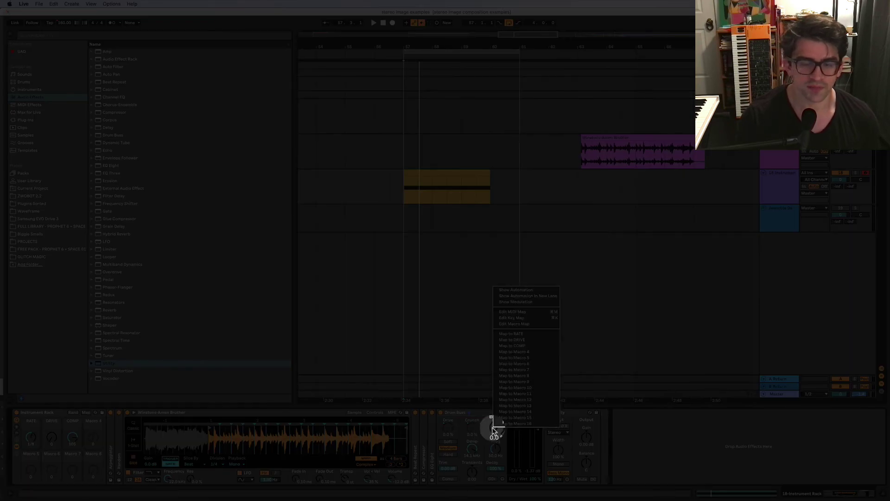
pyautogui.click(515, 351)
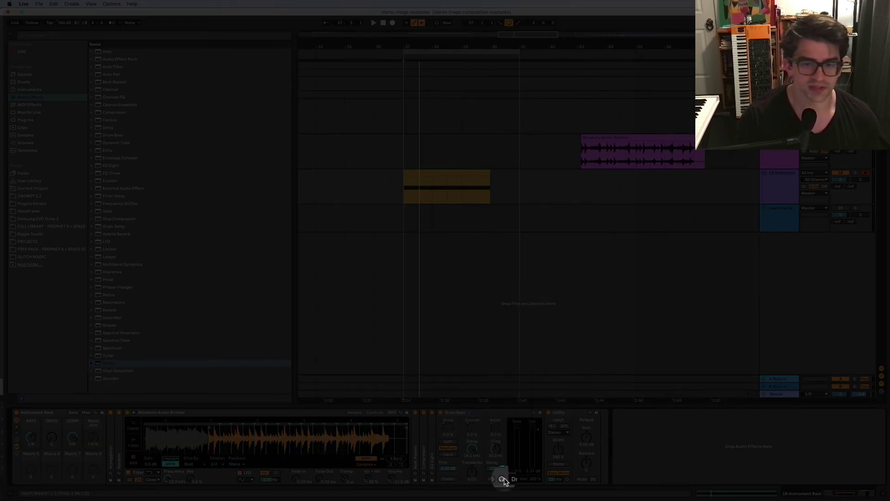
pyautogui.rightClick(472, 472)
pyautogui.click(511, 399)
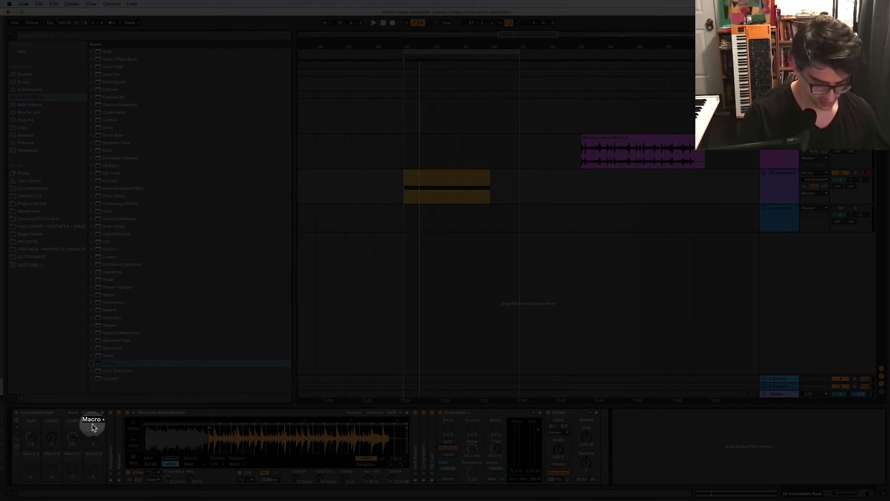
pyautogui.write('CH')
pyautogui.press('Return')
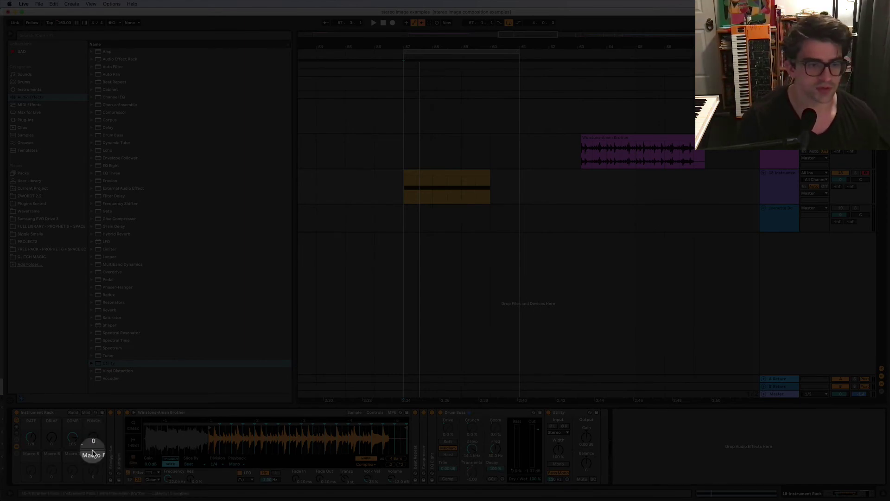
# Cap the PUNCH Boom Amount maximum at 51 % and Transients at 0.70
pyautogui.click(86, 412)
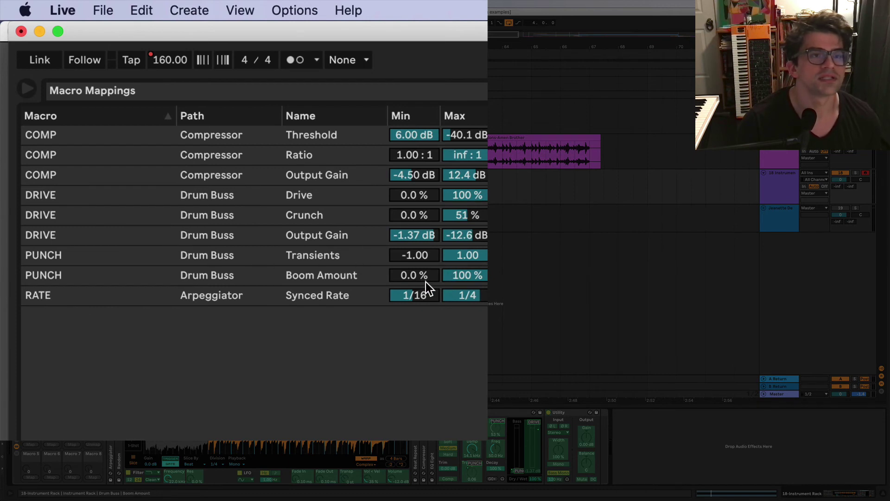
pyautogui.moveTo(459, 280); pyautogui.dragTo(459, 297)
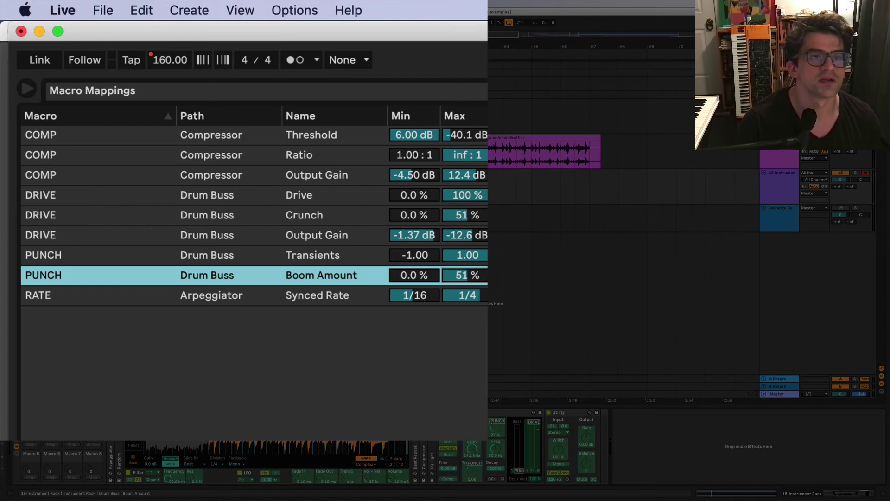
pyautogui.click(466, 255)
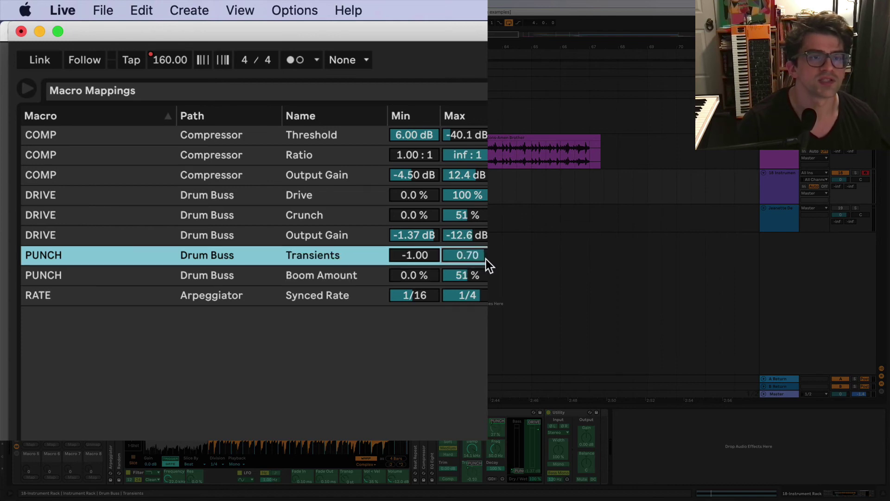
pyautogui.click(87, 412)
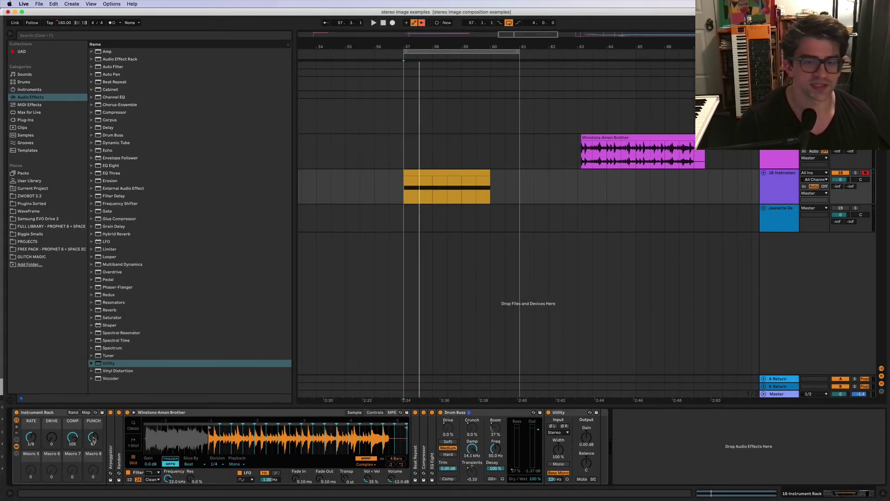
# While the loop plays, set PUNCH's Transients minimum to 0.00 and test the PUNCH macro
pyautogui.press('space')
pyautogui.moveTo(93, 438); pyautogui.dragTo(93, 424)
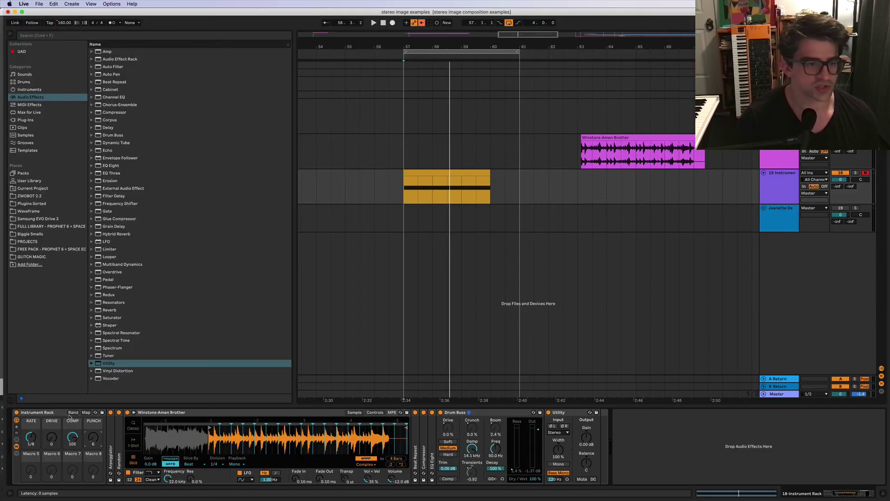
pyautogui.click(86, 412)
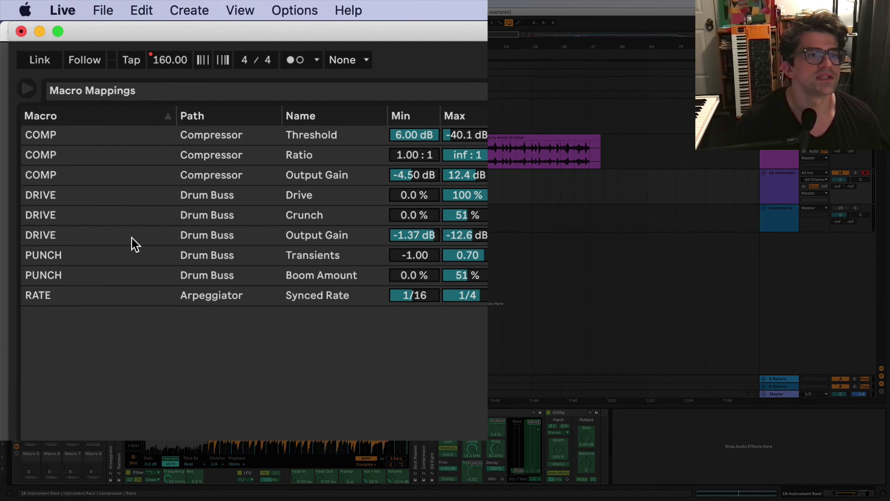
pyautogui.click(421, 257)
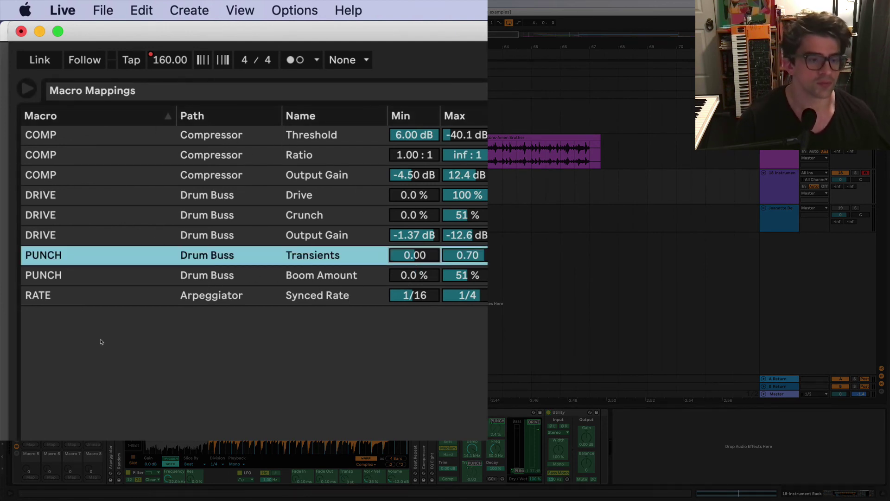
pyautogui.click(89, 414)
pyautogui.moveTo(93, 437); pyautogui.dragTo(94, 439)
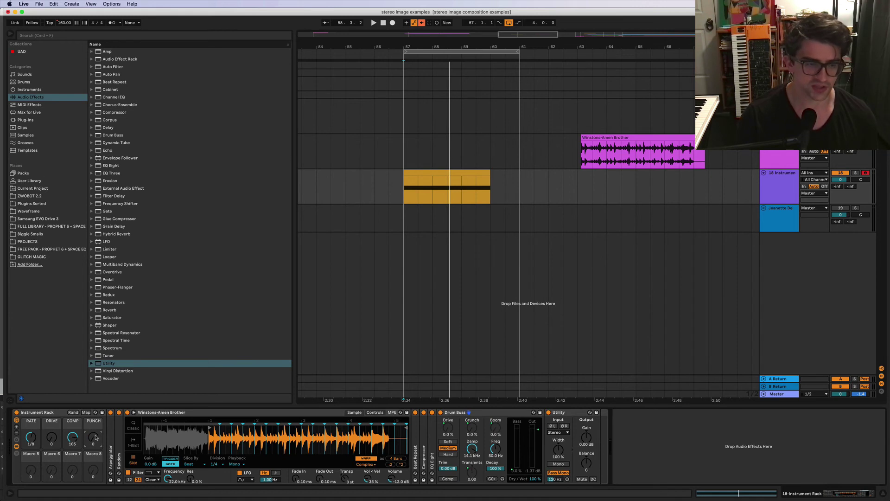
pyautogui.moveTo(96, 437); pyautogui.dragTo(95, 432)
# Raise the Transients maximum back to 1.00, audition stronger PUNCH, then stop playback
pyautogui.click(86, 412)
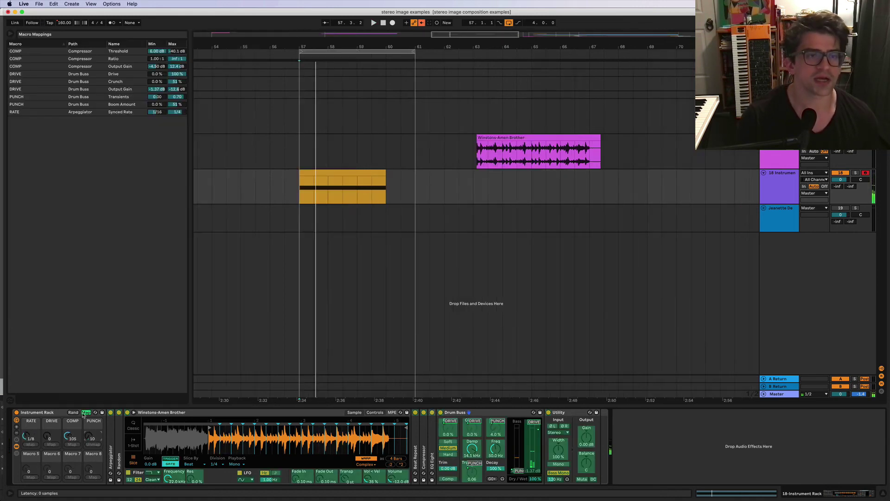
pyautogui.moveTo(177, 97); pyautogui.dragTo(177, 79)
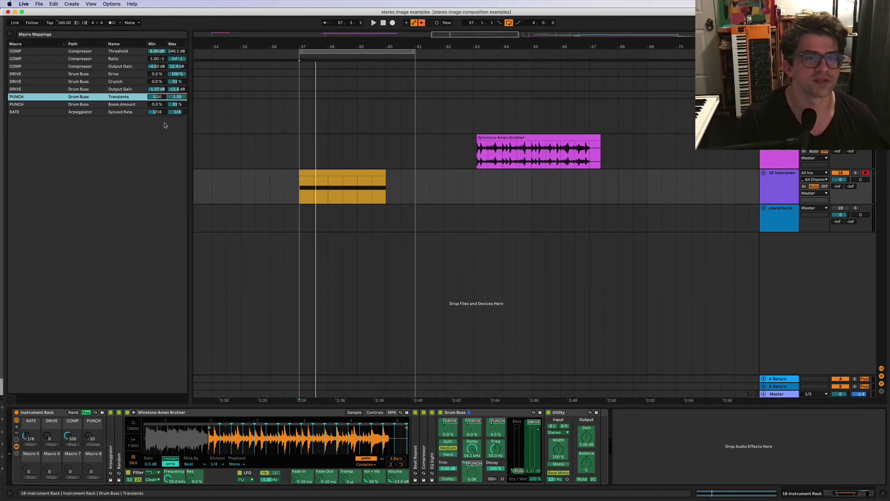
pyautogui.click(85, 412)
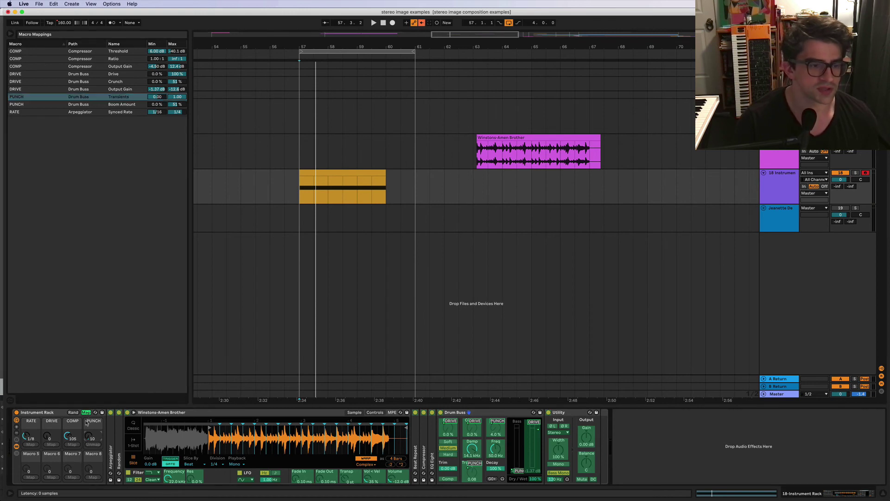
pyautogui.moveTo(92, 437)
pyautogui.mouseDown()
pyautogui.moveTo(92, 383)
pyautogui.moveTo(92, 442)
pyautogui.mouseUp()
pyautogui.press('space')
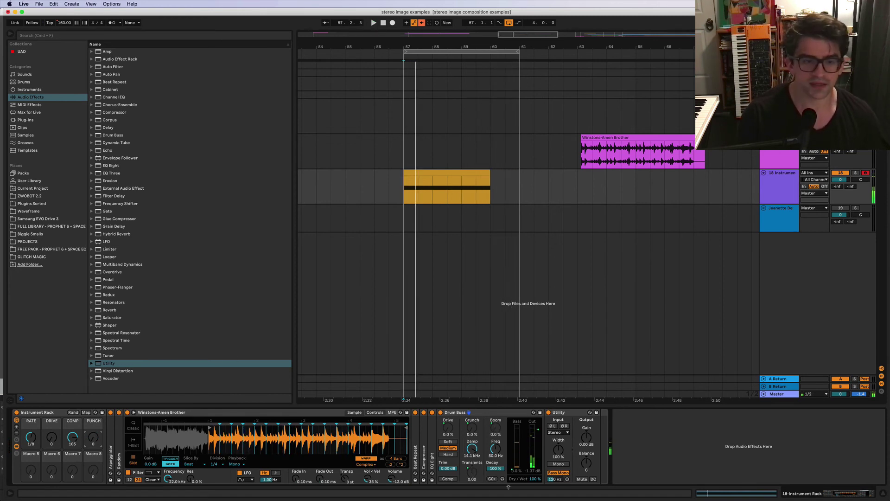
# Map Utility's stereo Width to the fifth macro, rename it WIDTH, and start playback
pyautogui.rightClick(559, 452)
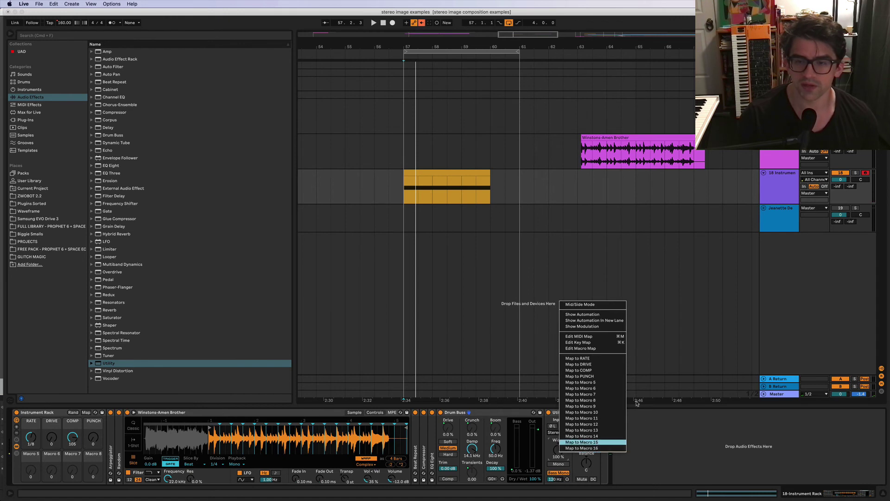
pyautogui.click(598, 380)
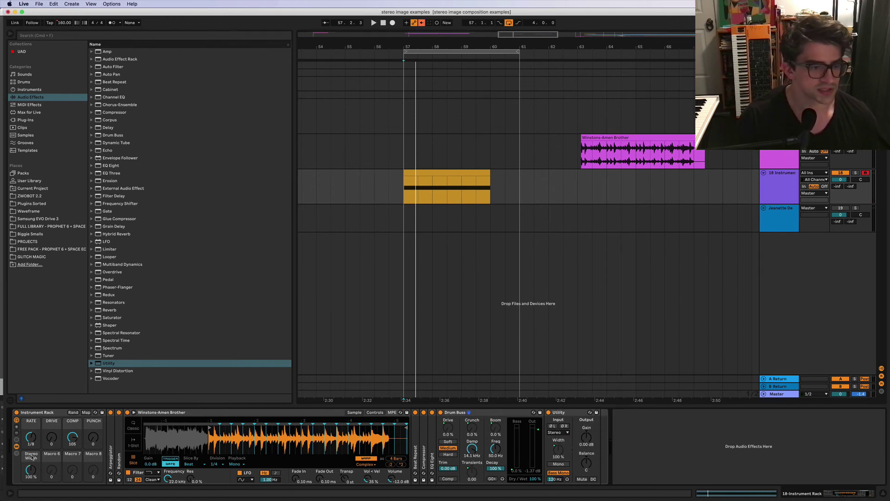
pyautogui.press('super+r')
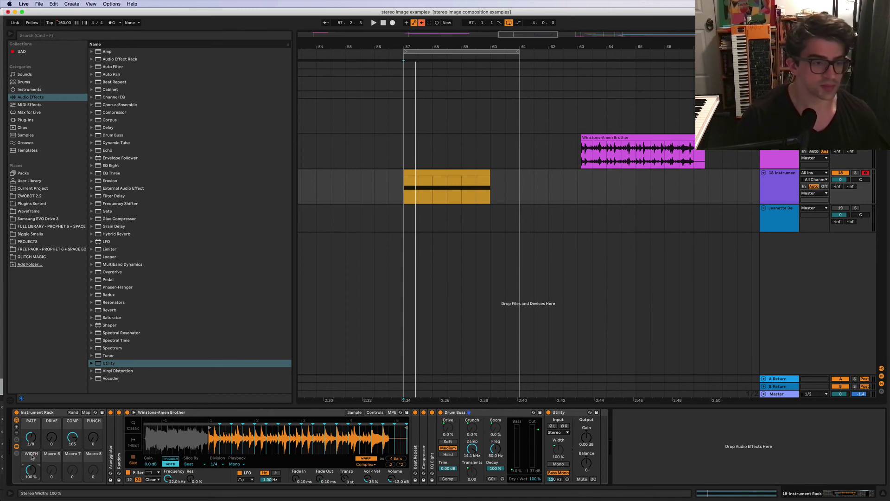
pyautogui.press('space')
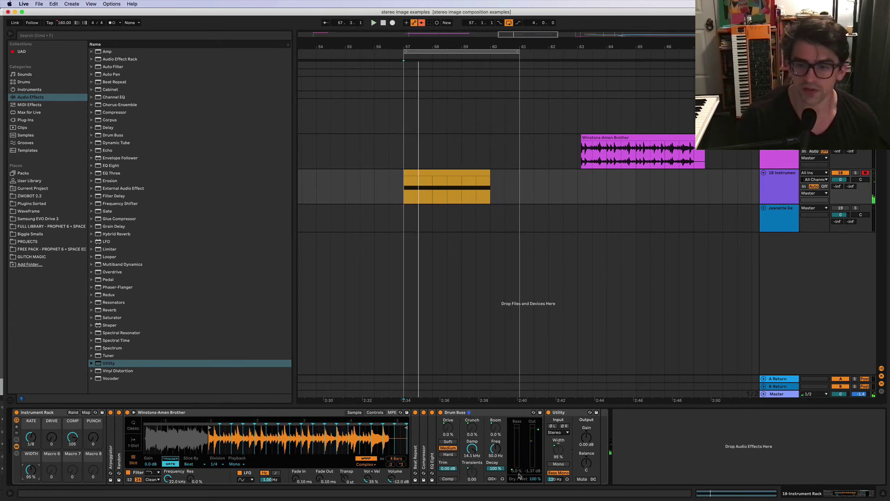
# Map Utility's Bass Mono frequency to WIDTH and show the rack's macro mappings list
pyautogui.rightClick(559, 482)
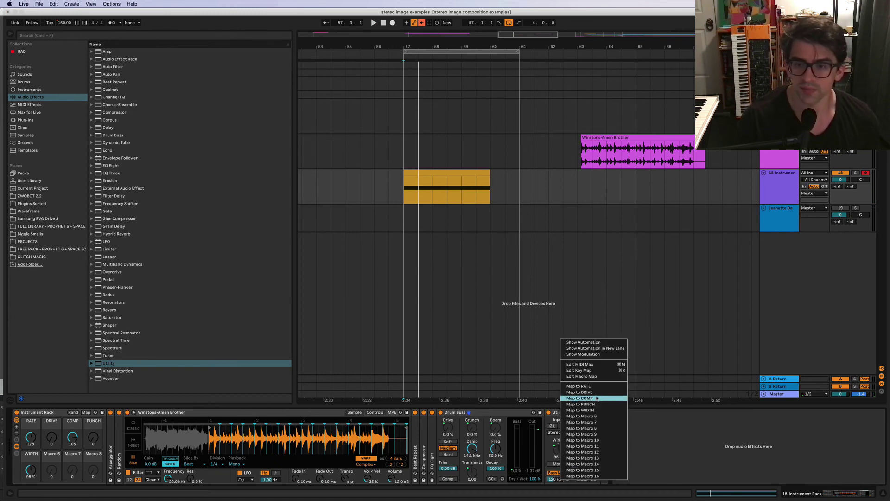
pyautogui.click(598, 412)
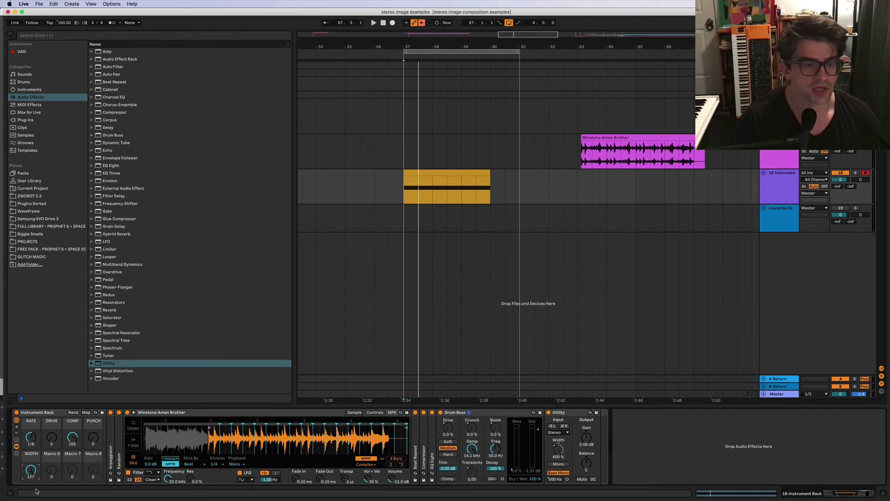
pyautogui.click(86, 412)
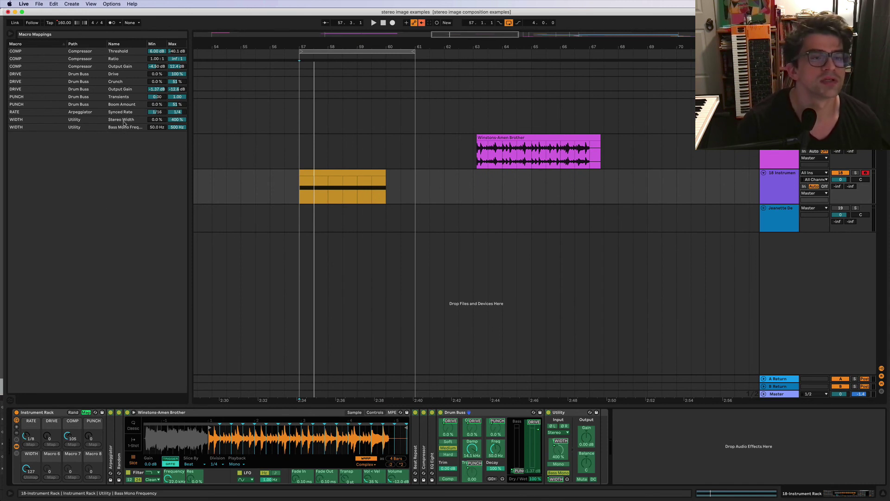
# Cap the Bass Mono frequency mapping at 200 Hz, then play and turn WIDTH down to hear it
pyautogui.click(169, 129)
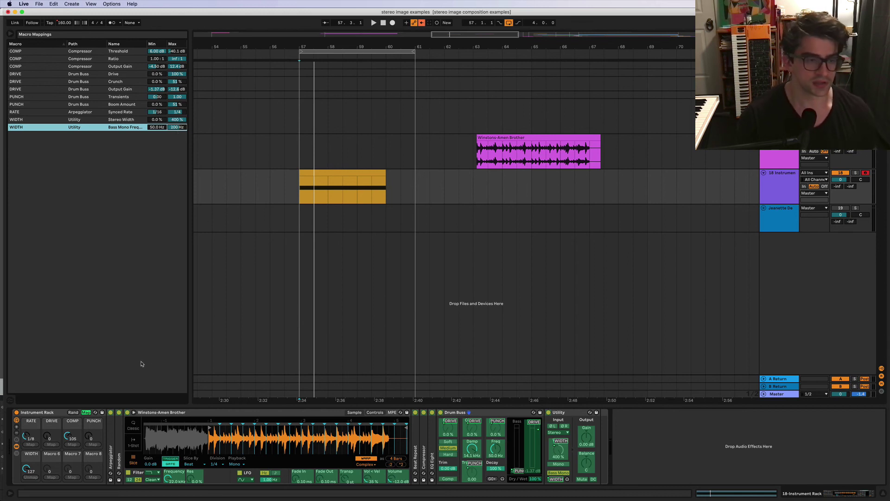
pyautogui.click(86, 412)
pyautogui.press('space')
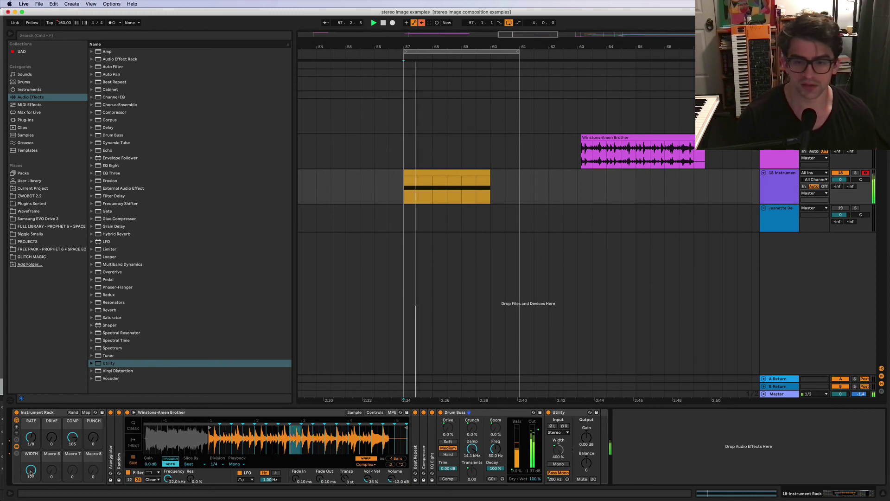
pyautogui.moveTo(30, 470); pyautogui.dragTo(30, 500)
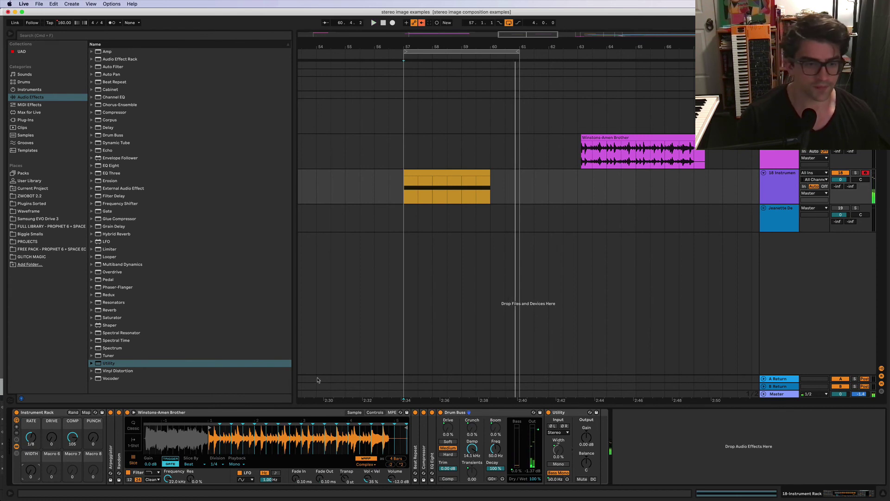
# Map Utility's Bass Mono switch to WIDTH with its minimum at 0, then leave mapping mode
pyautogui.click(555, 472)
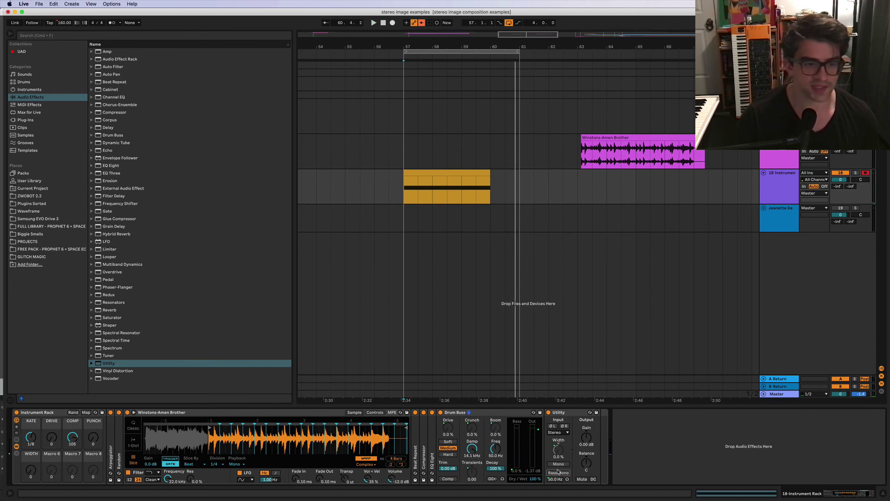
pyautogui.rightClick(557, 471)
pyautogui.click(599, 401)
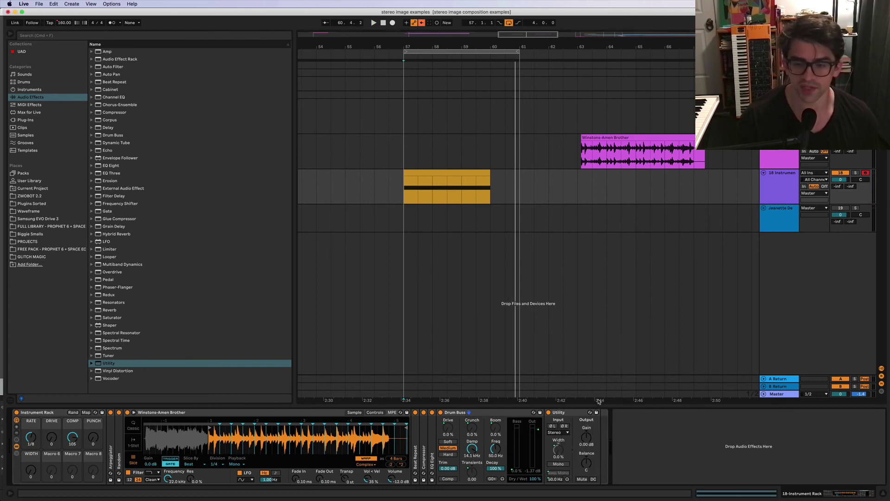
pyautogui.click(86, 413)
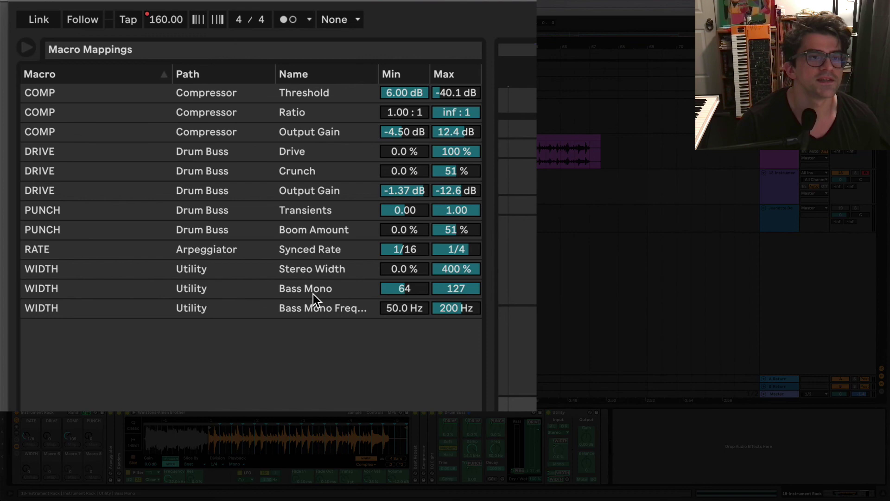
pyautogui.click(312, 294)
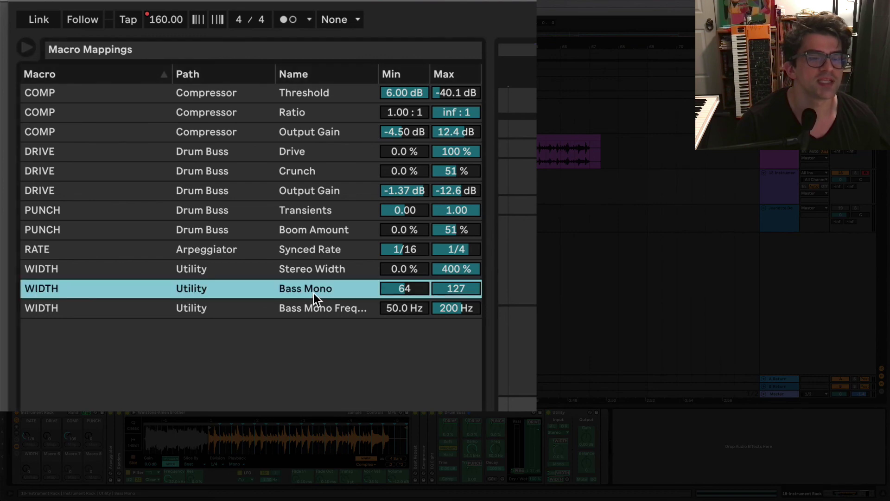
pyautogui.moveTo(403, 290); pyautogui.dragTo(403, 324)
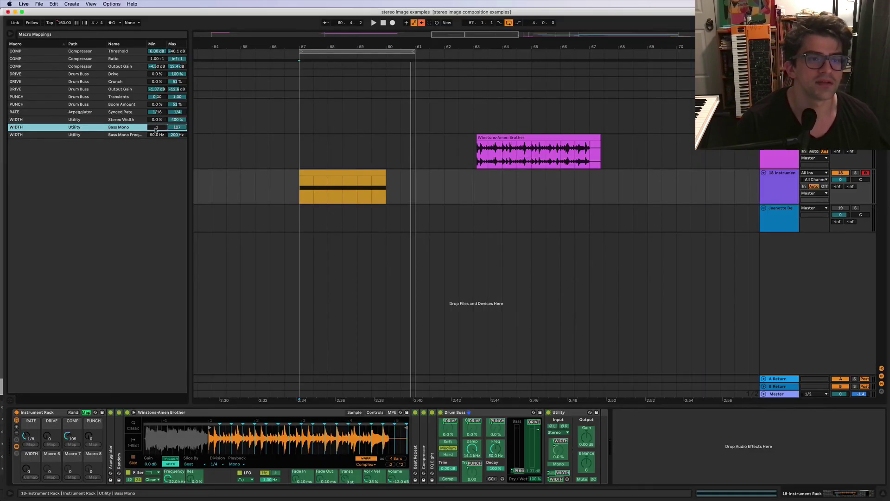
pyautogui.click(85, 413)
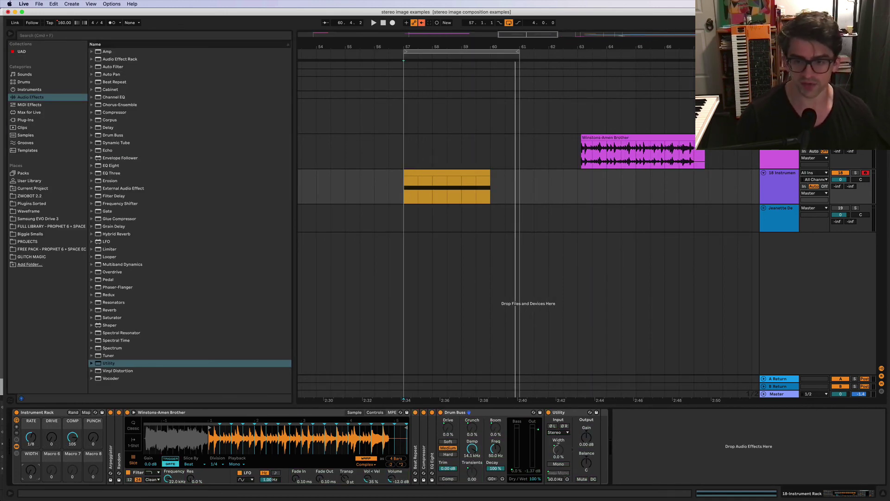
# Play the loop from bar 57 and sweep WIDTH, leaving it at 0 with Utility width 0%
pyautogui.moveTo(32, 470)
pyautogui.mouseDown()
pyautogui.moveTo(33, 484)
pyautogui.moveTo(34, 409)
pyautogui.moveTo(32, 472)
pyautogui.mouseUp()
pyautogui.press('space')
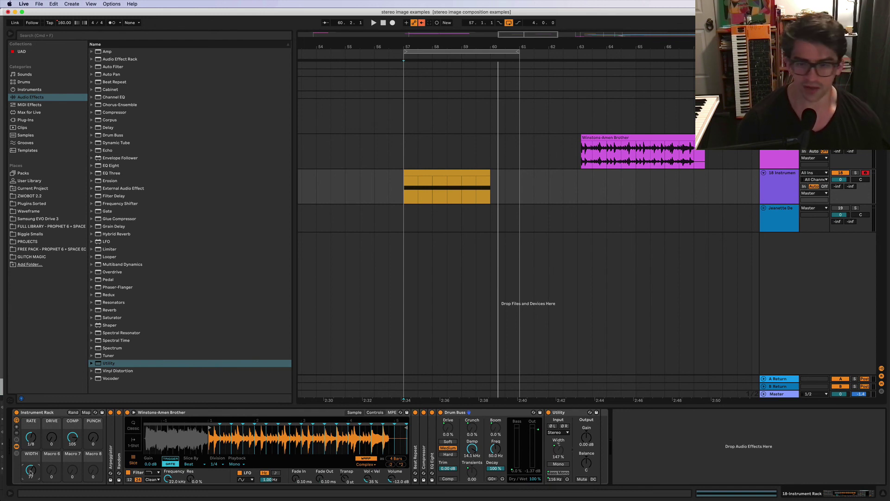
pyautogui.moveTo(31, 473); pyautogui.dragTo(30, 500)
pyautogui.press('space')
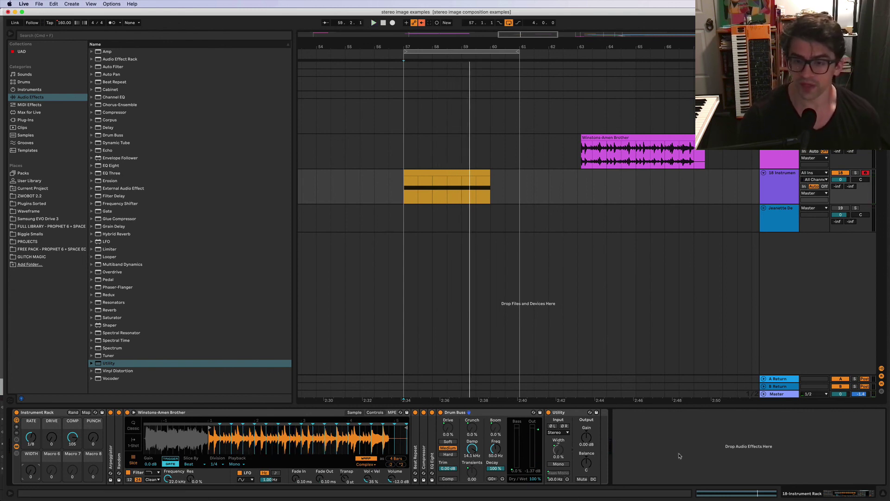
pyautogui.scroll(-3, 474, 305)
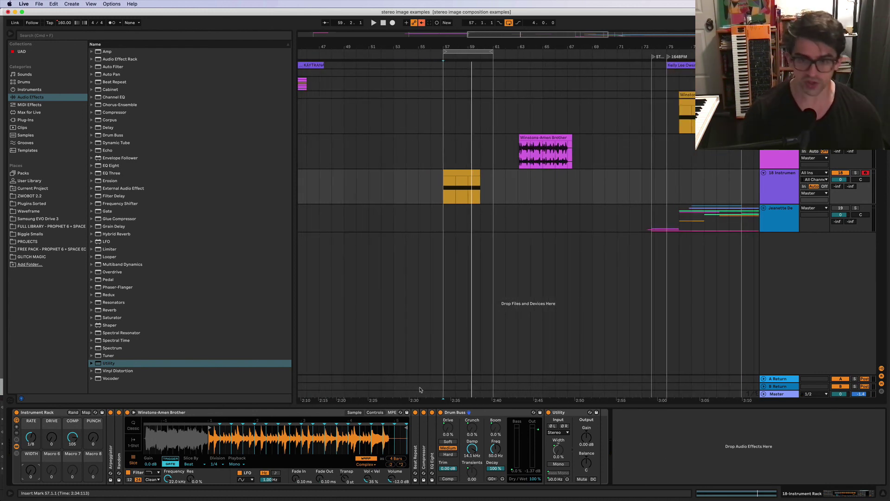
# Select the Winstons-Amen Brother track, unfold its autoglitcher rack to reveal Echo, and browse the chain
pyautogui.click(781, 108)
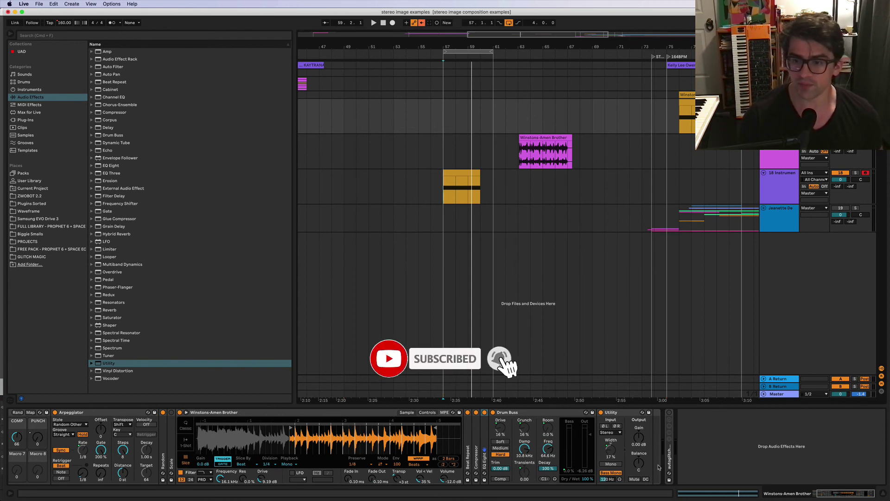
pyautogui.click(673, 464)
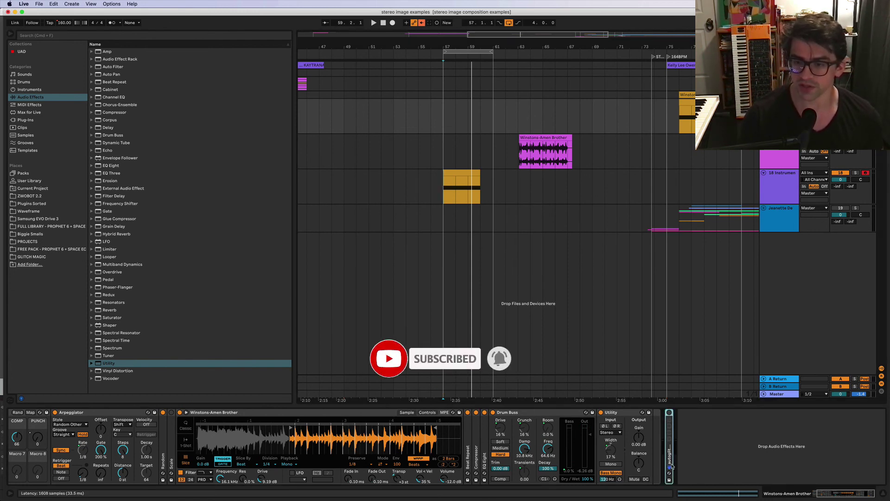
pyautogui.doubleClick(672, 465)
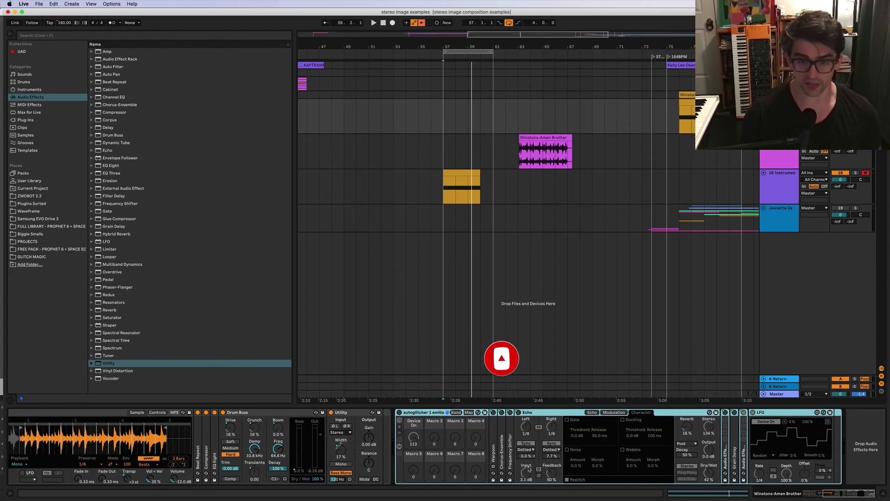
pyautogui.hscroll(-10, 354, 482)
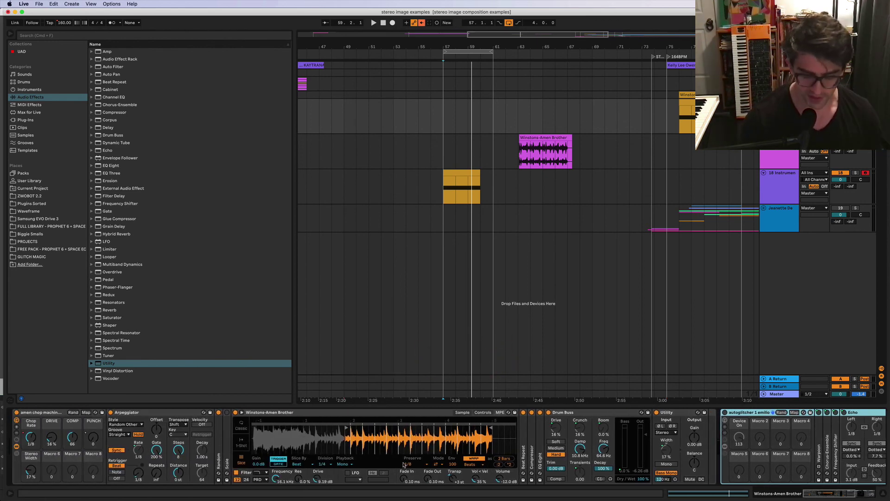
pyautogui.hscroll(7, 760, 464)
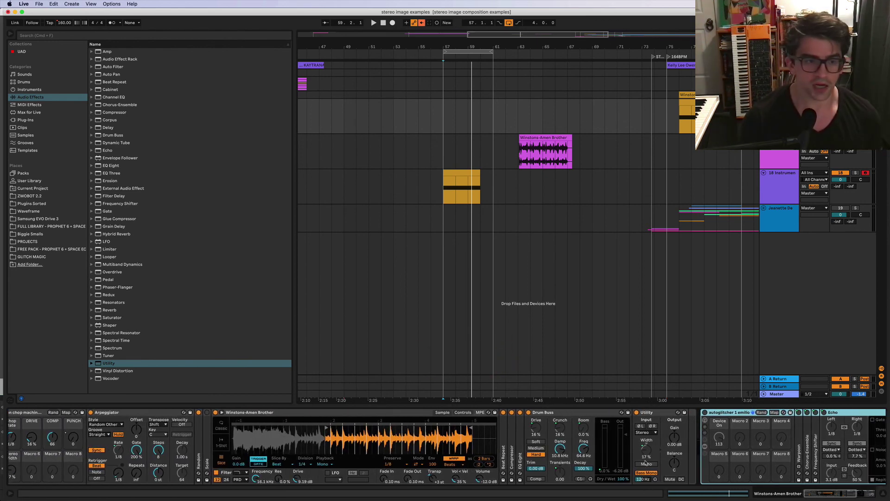
pyautogui.hscroll(5, 618, 432)
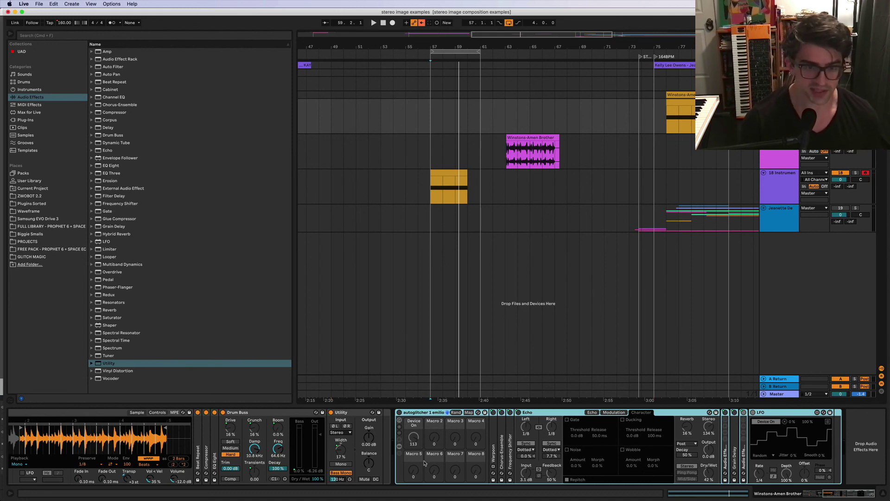
pyautogui.hscroll(-11, 424, 462)
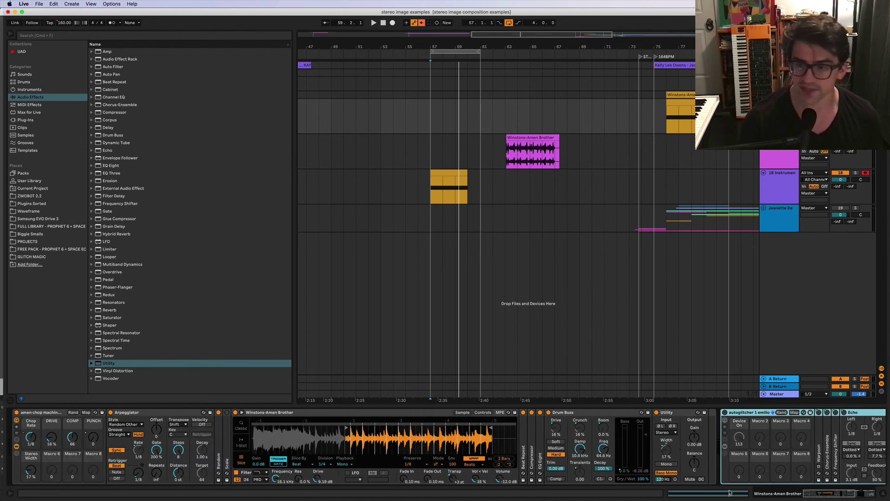